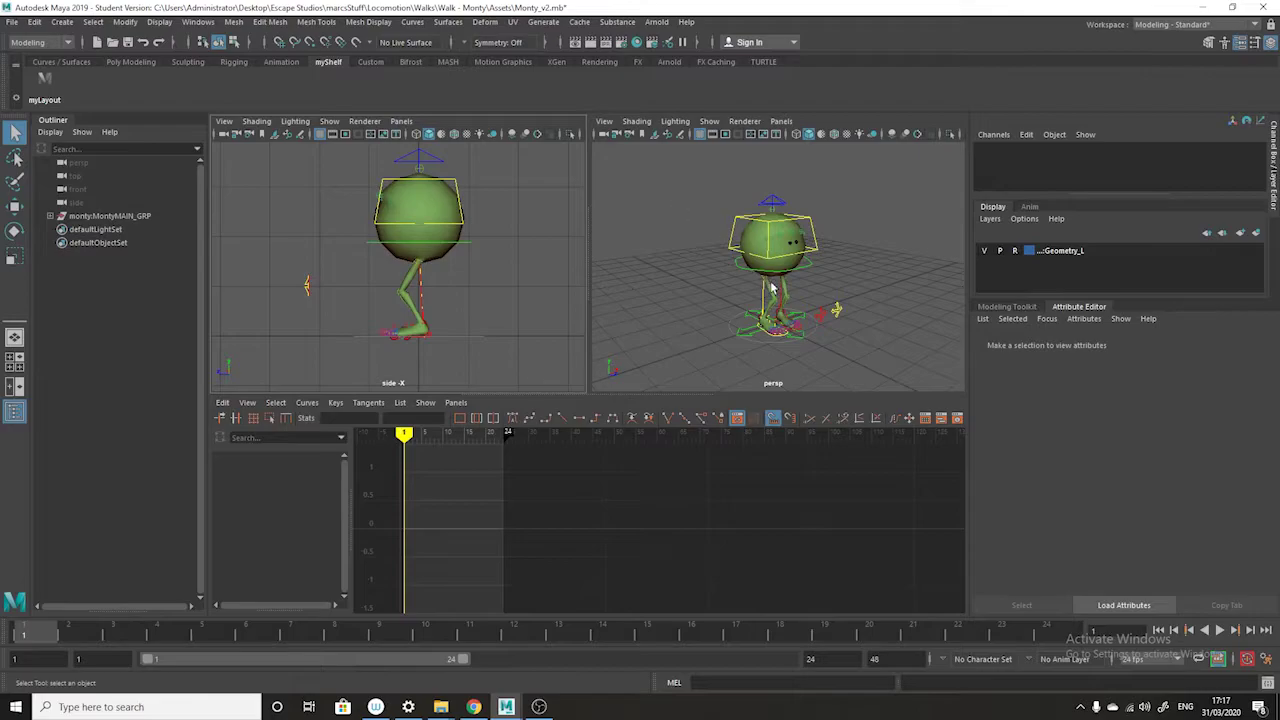
# Limit the perspective view's displayed object types to NURBS curves and polygons
pyautogui.keyDown('alt'); pyautogui.moveTo(795, 355); pyautogui.dragTo(840, 300); pyautogui.keyUp('alt')
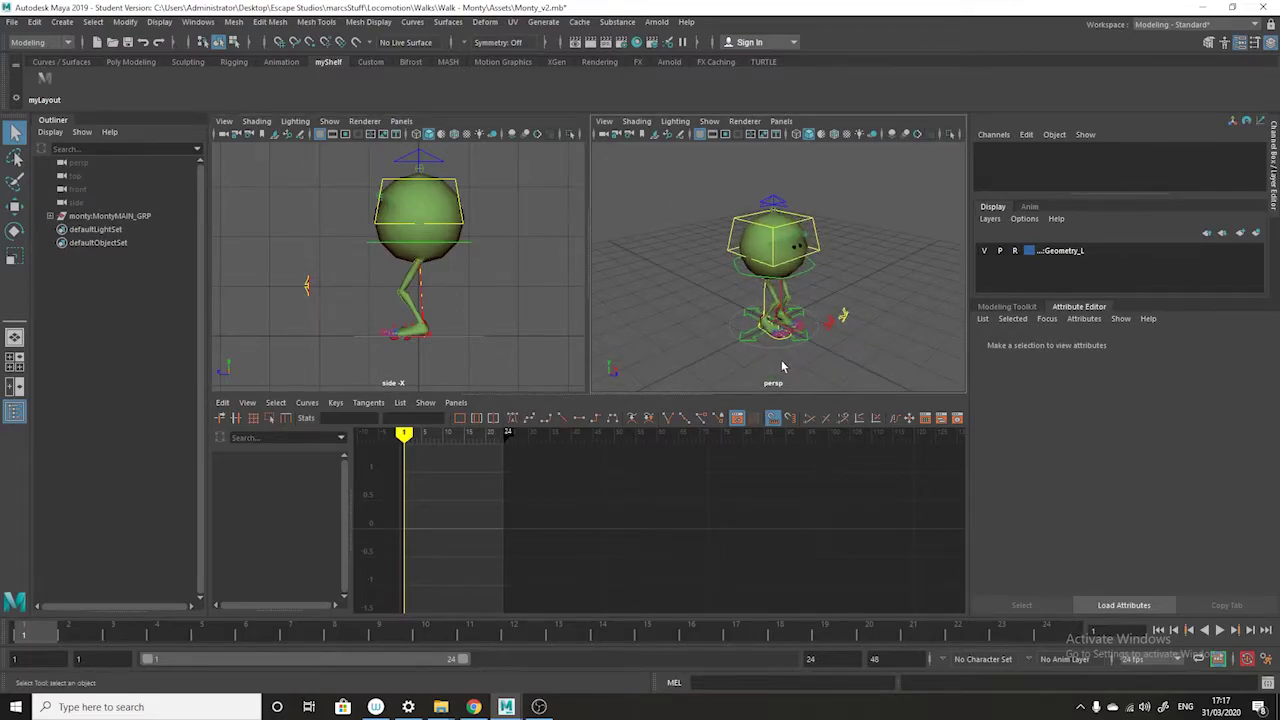
pyautogui.click(714, 124)
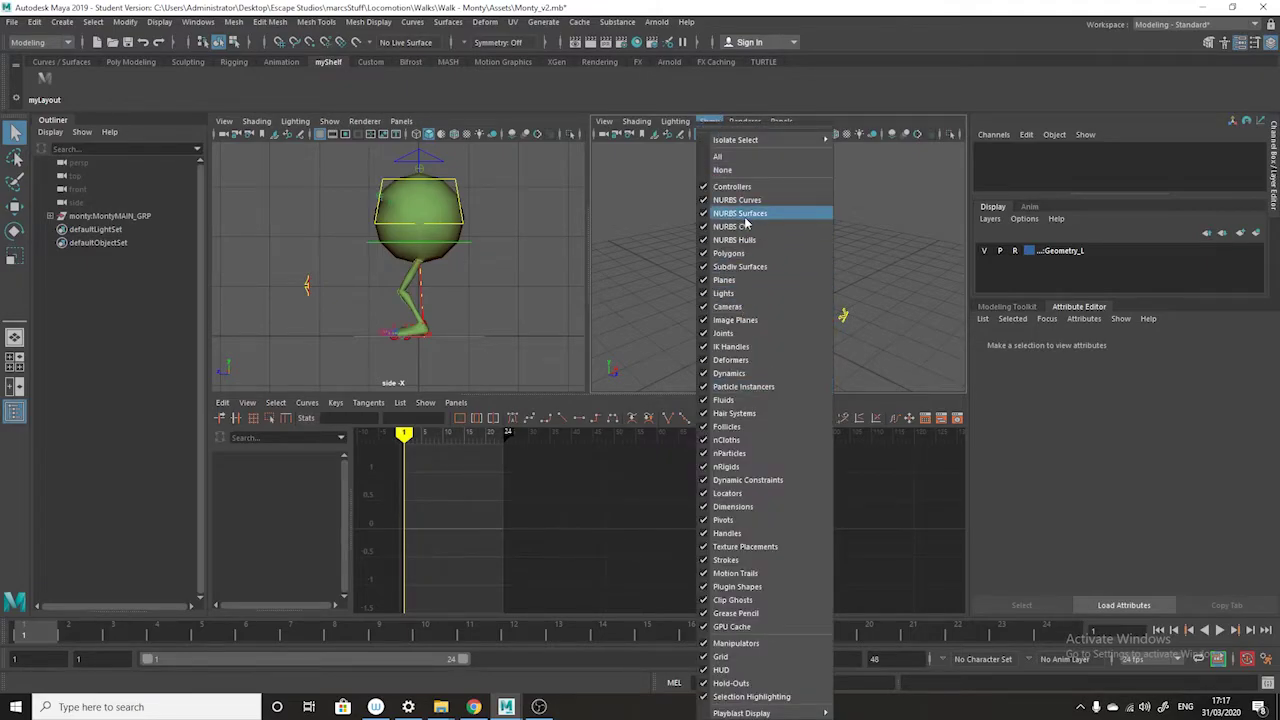
pyautogui.click(742, 170)
pyautogui.click(709, 122)
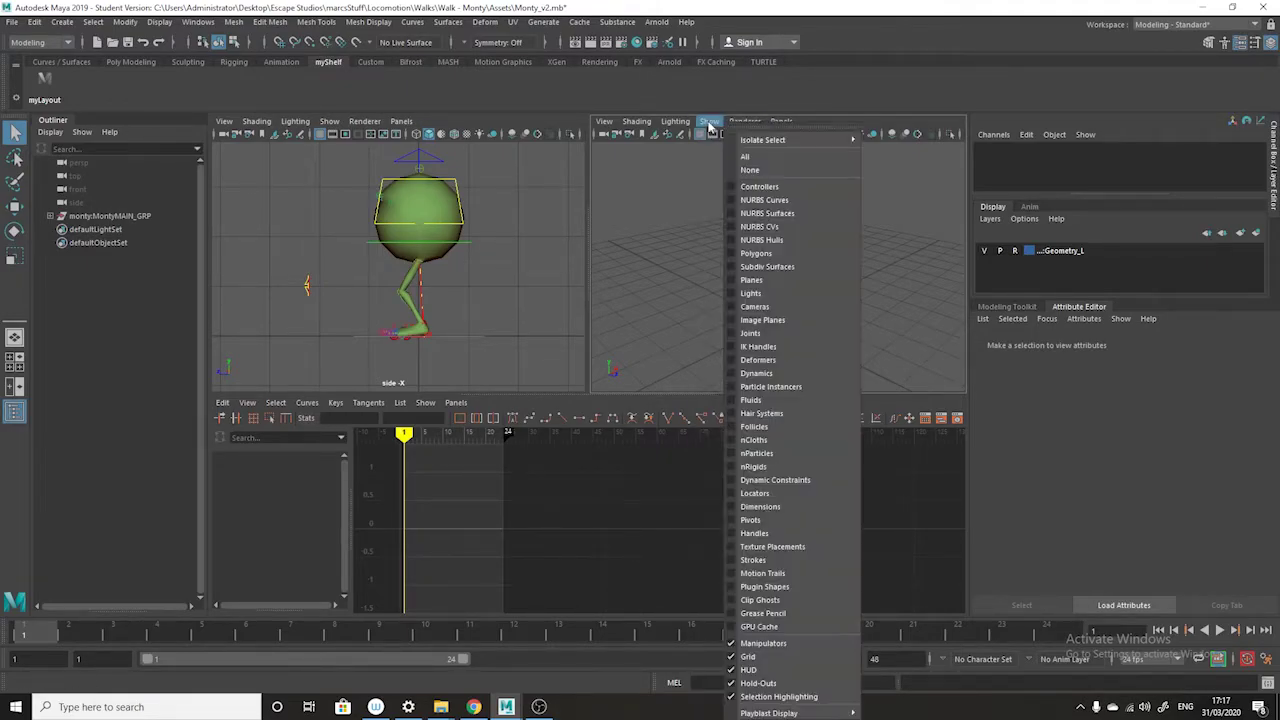
pyautogui.click(773, 200)
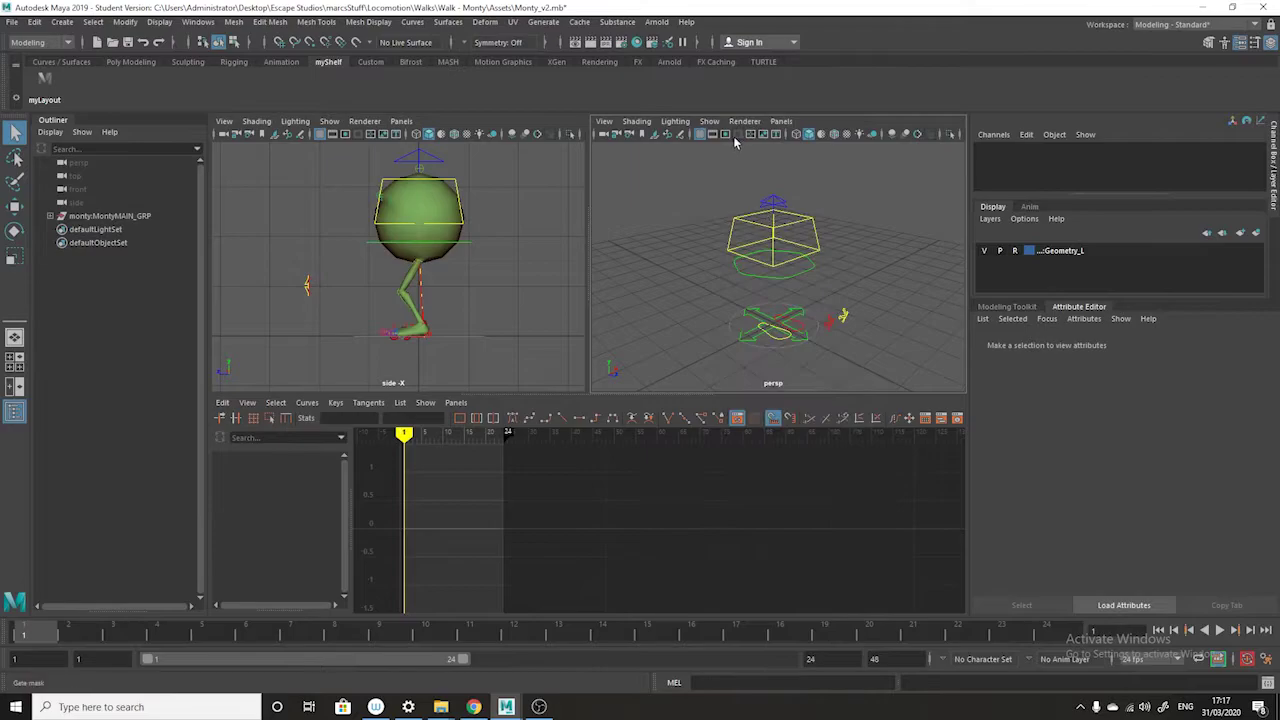
pyautogui.click(709, 122)
pyautogui.click(752, 255)
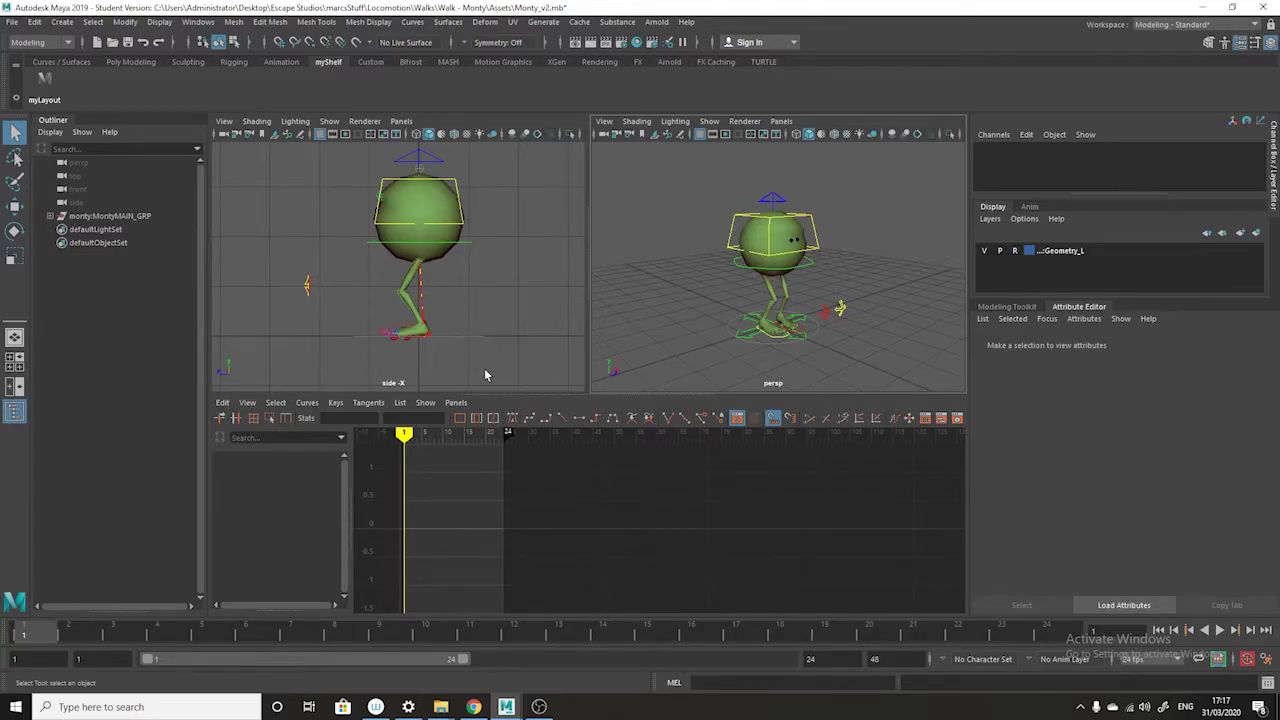
# Limit the side view's displayed object types to polygons and NURBS curves
pyautogui.click(329, 121)
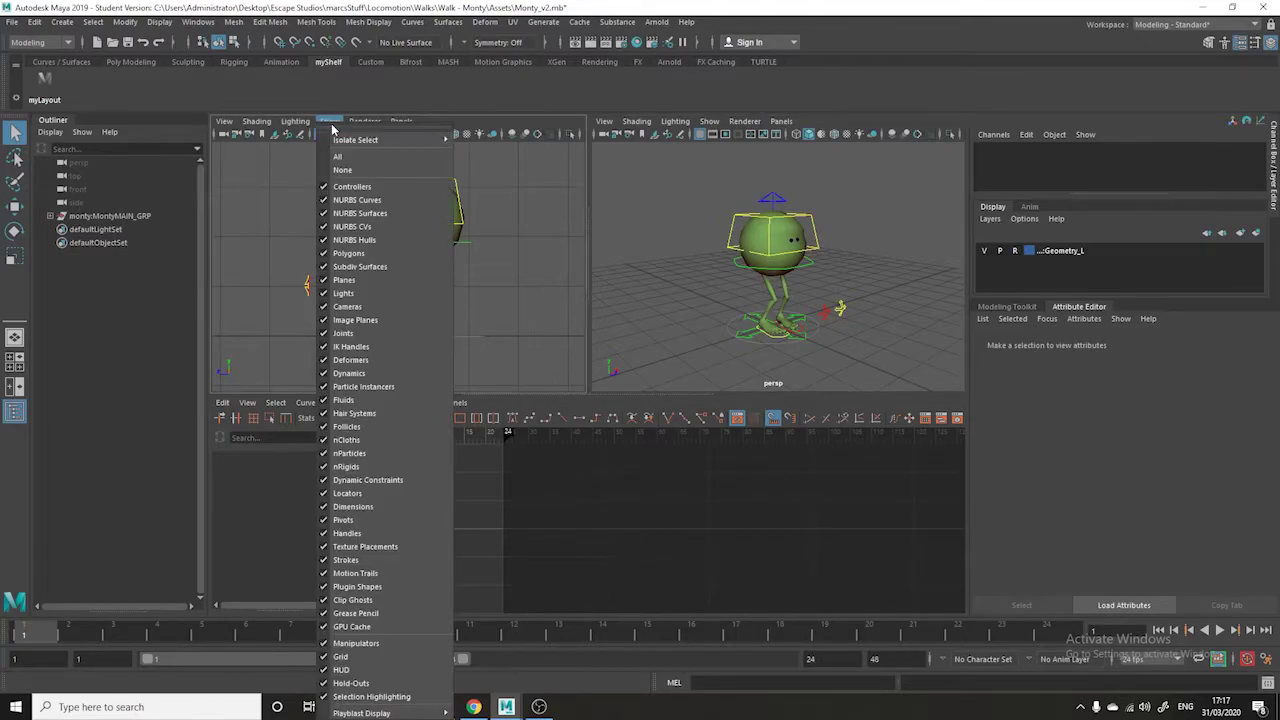
pyautogui.click(361, 172)
pyautogui.click(329, 121)
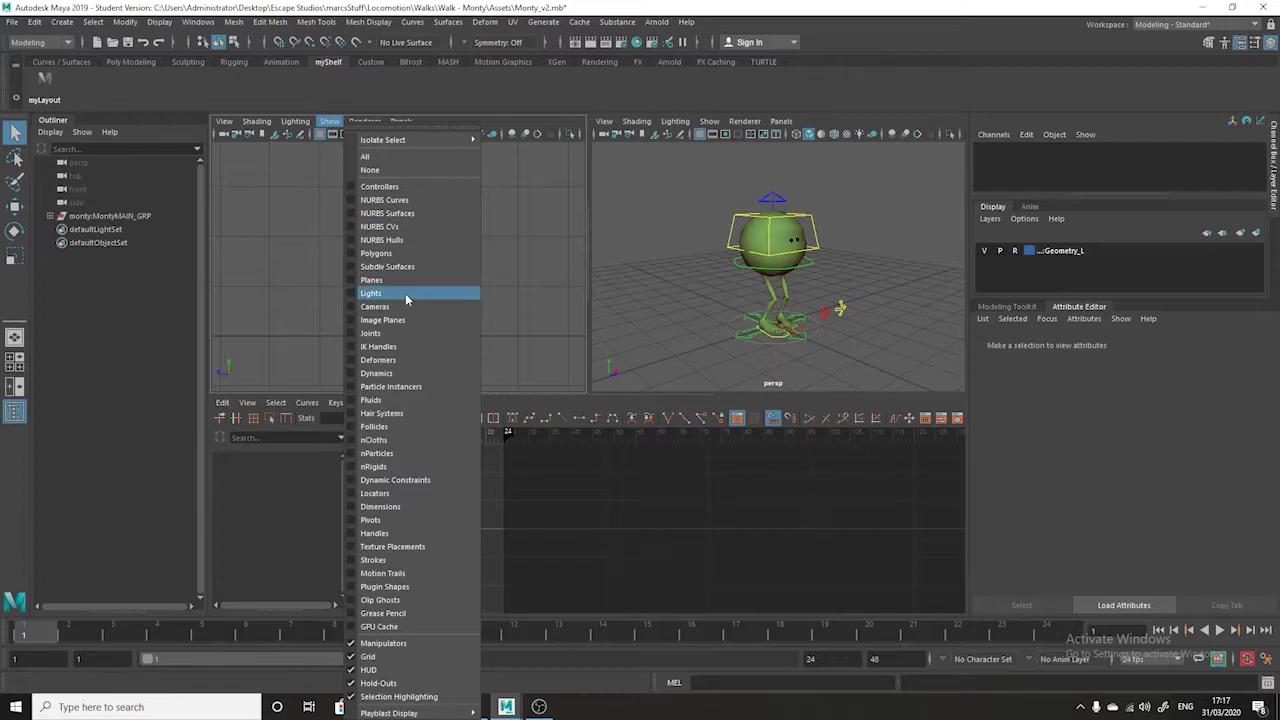
pyautogui.click(389, 254)
pyautogui.click(329, 121)
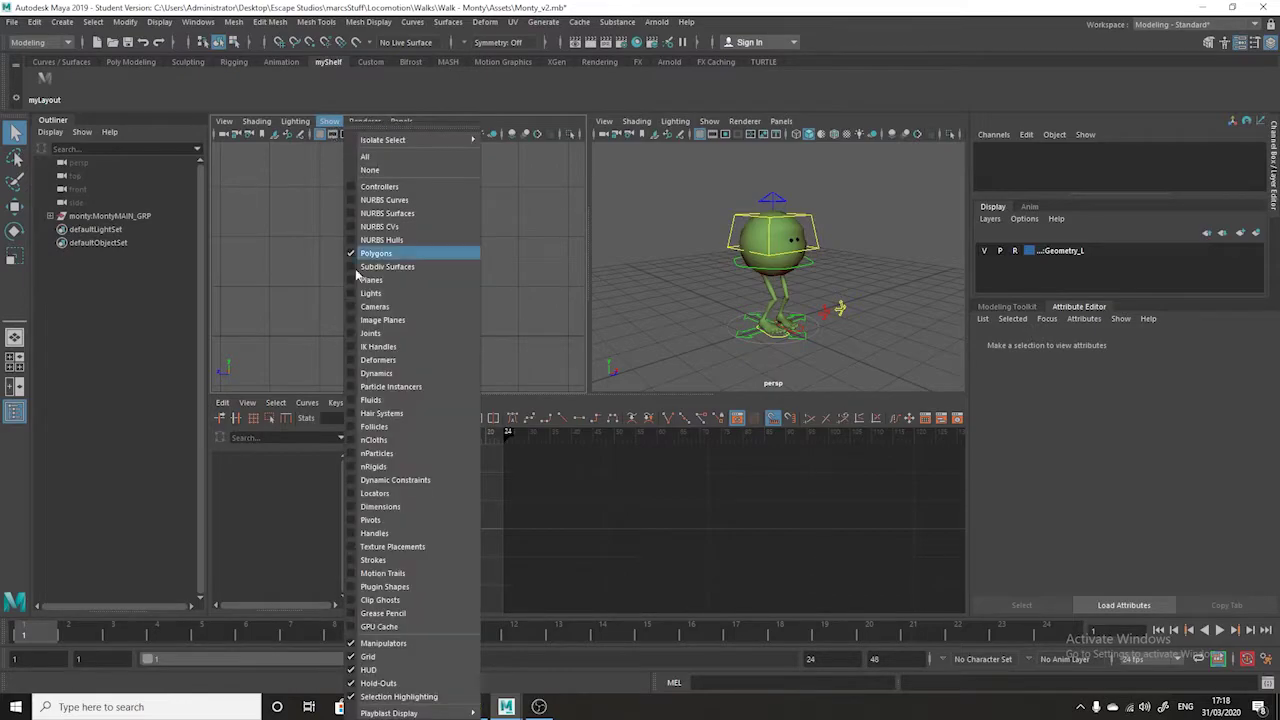
pyautogui.click(395, 203)
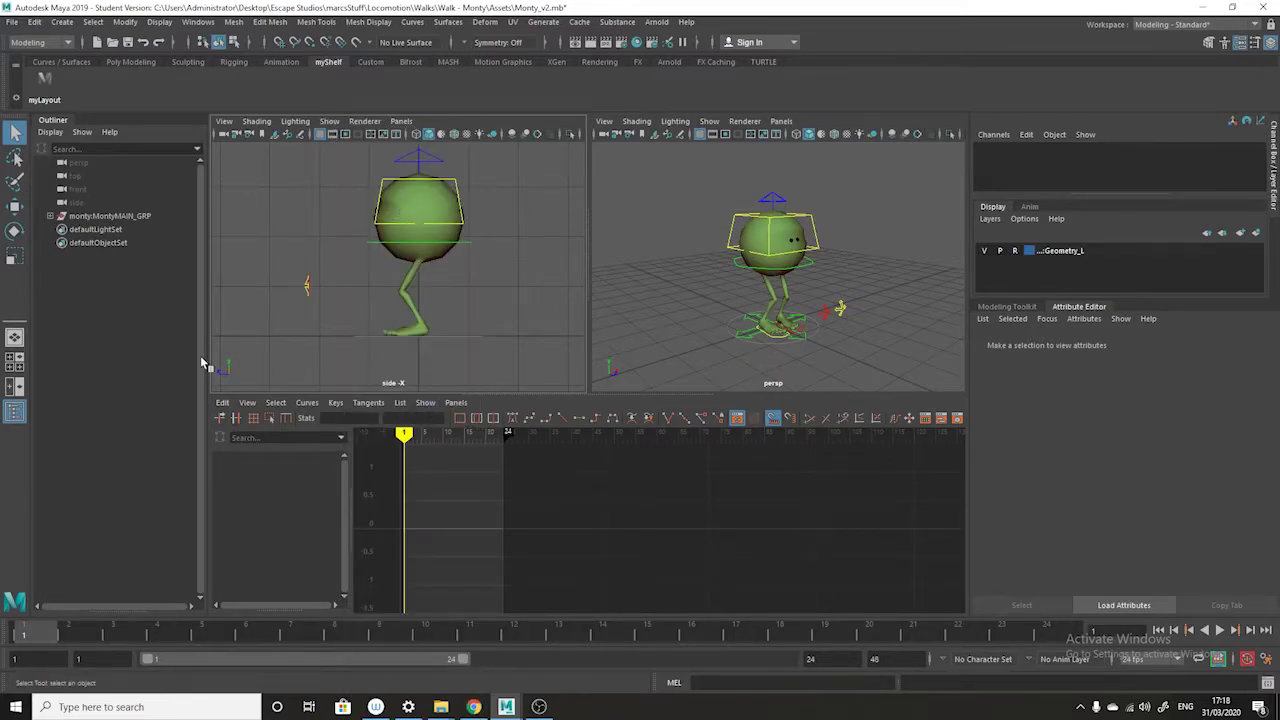
# Create a new project named montyRunning with the default folder locations on drive G
pyautogui.click(13, 23)
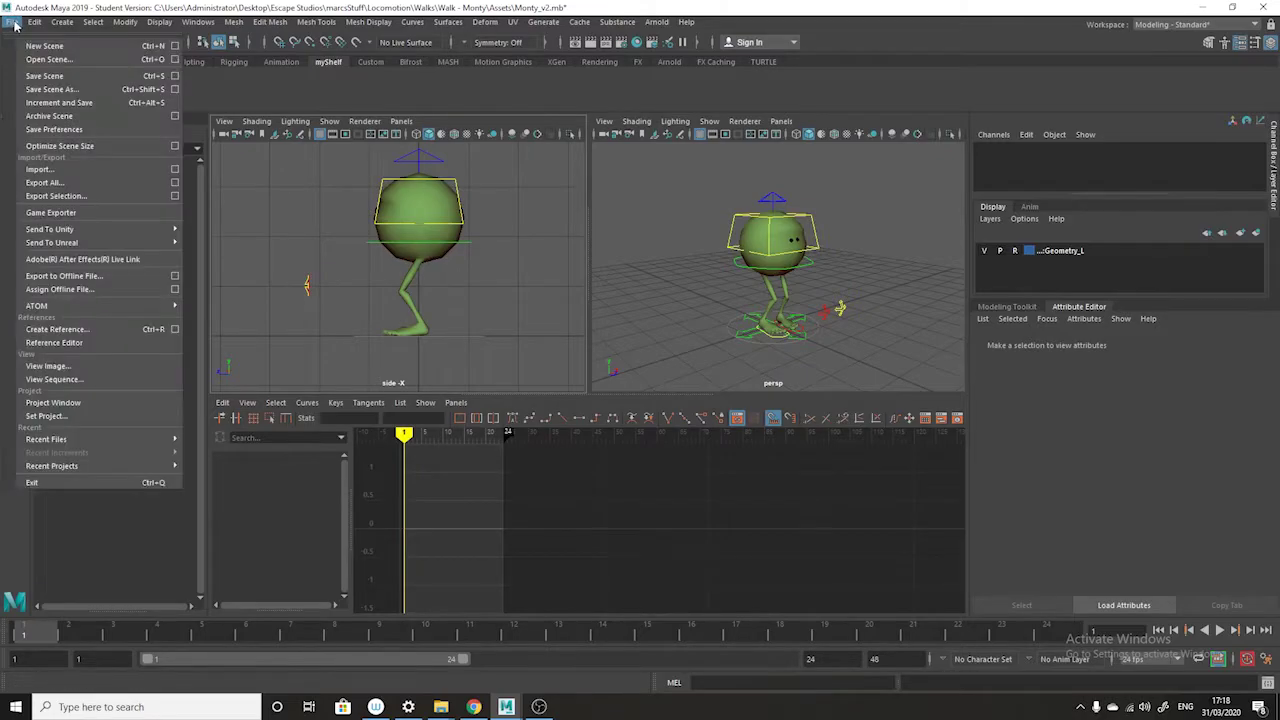
pyautogui.click(116, 404)
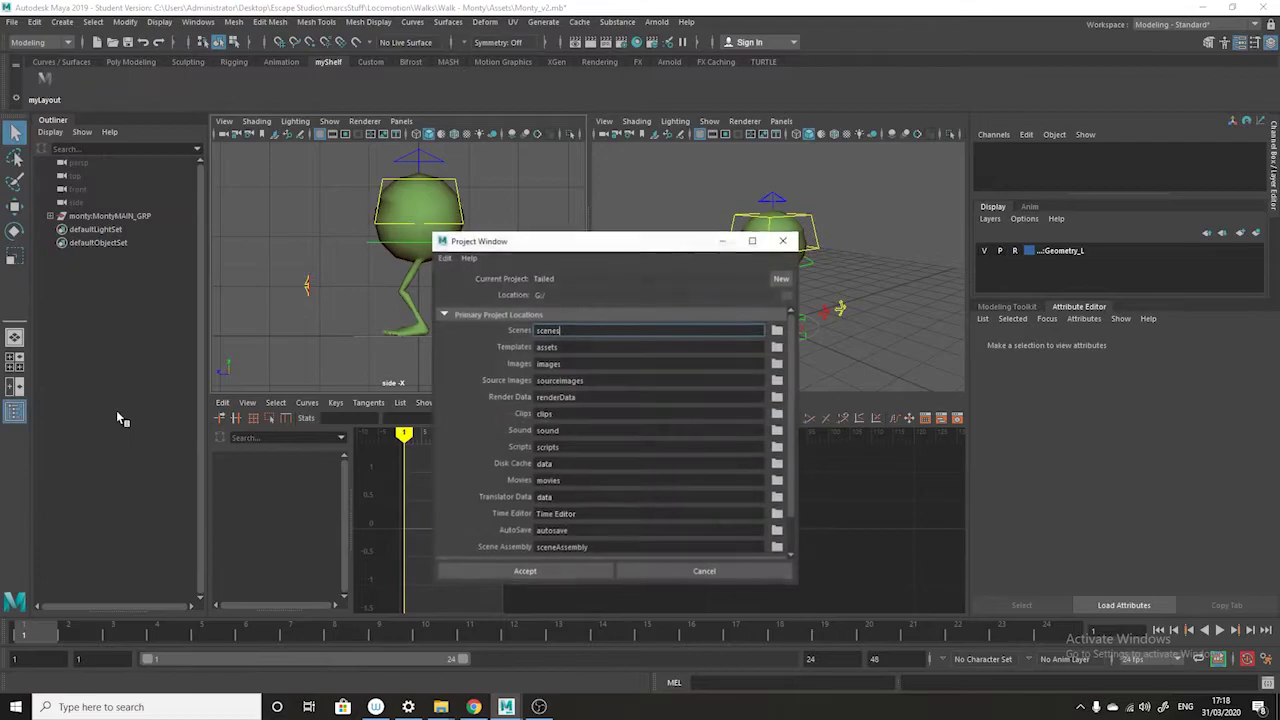
pyautogui.click(780, 278)
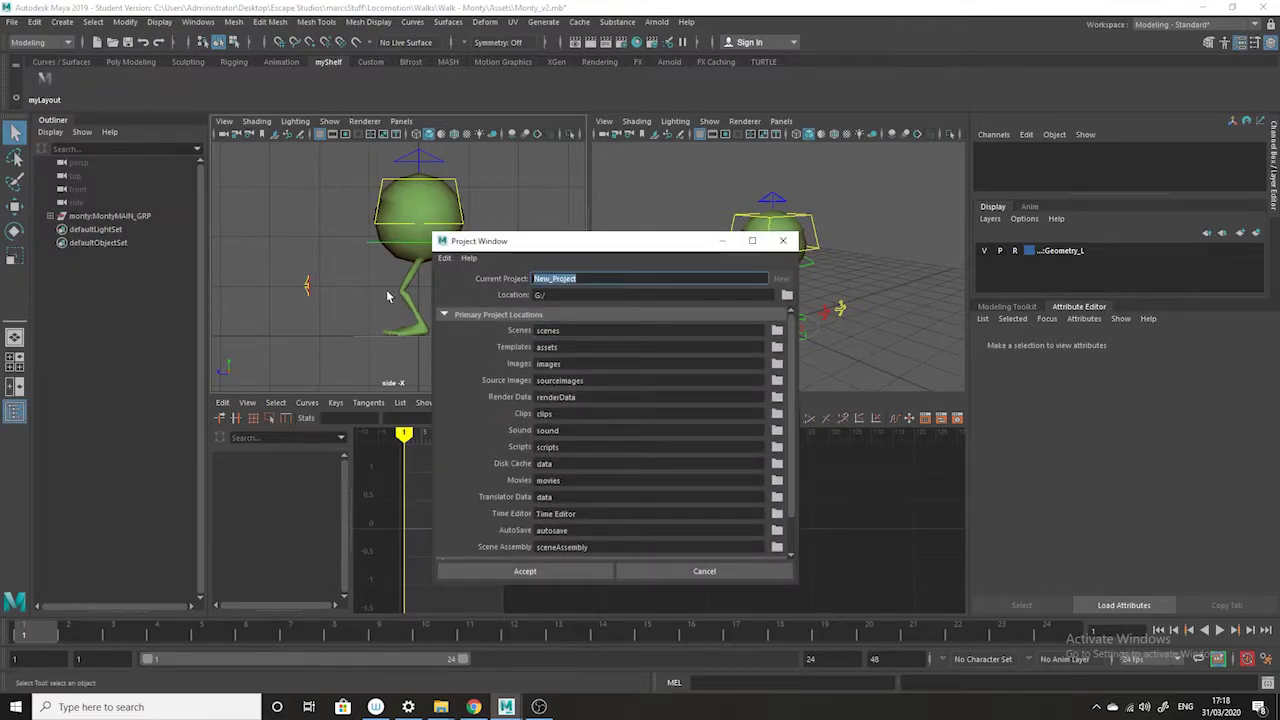
pyautogui.write('montyRunning')
pyautogui.click(527, 571)
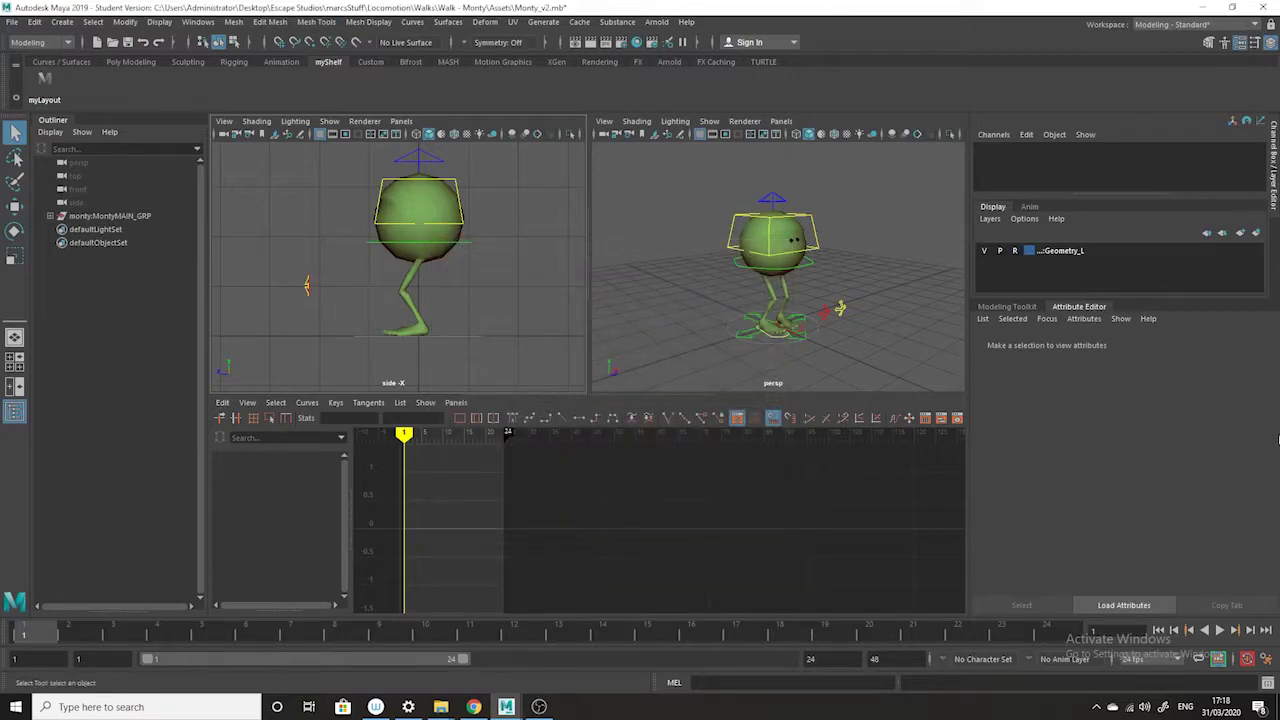
# Set montyRunning on drive G as the current project, sorting the folders by modification date to find it
pyautogui.click(14, 21)
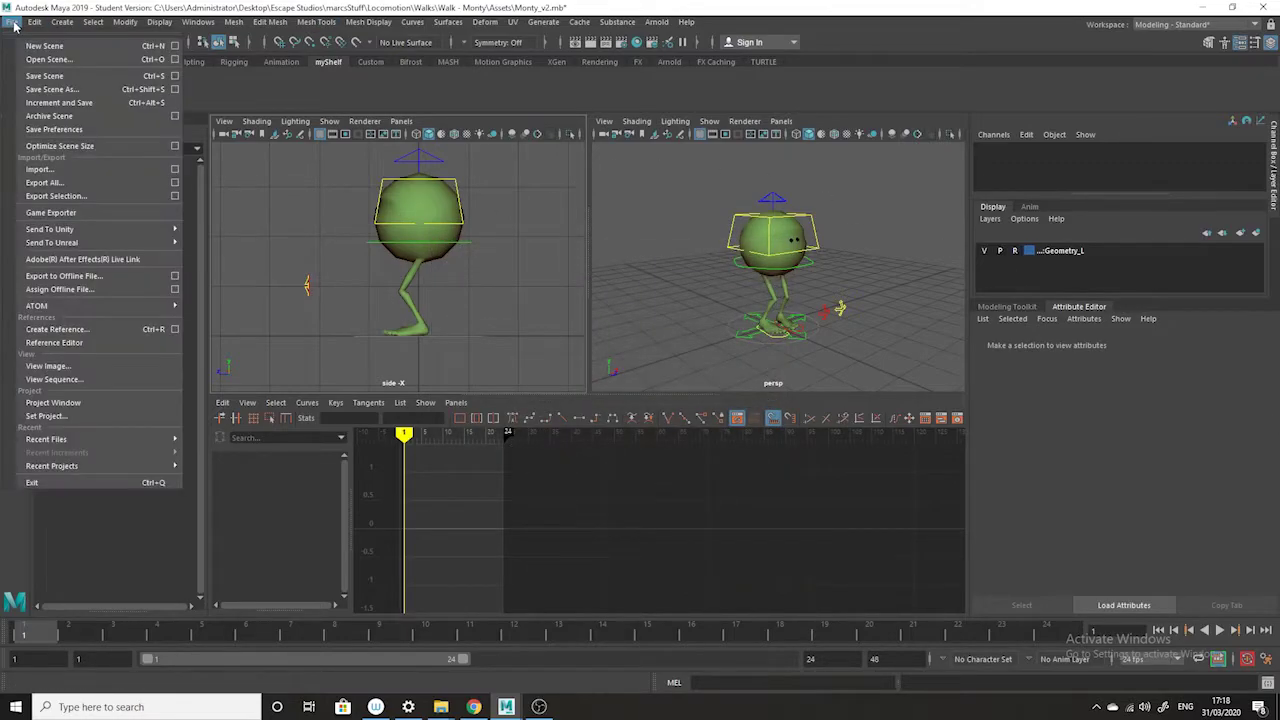
pyautogui.click(112, 416)
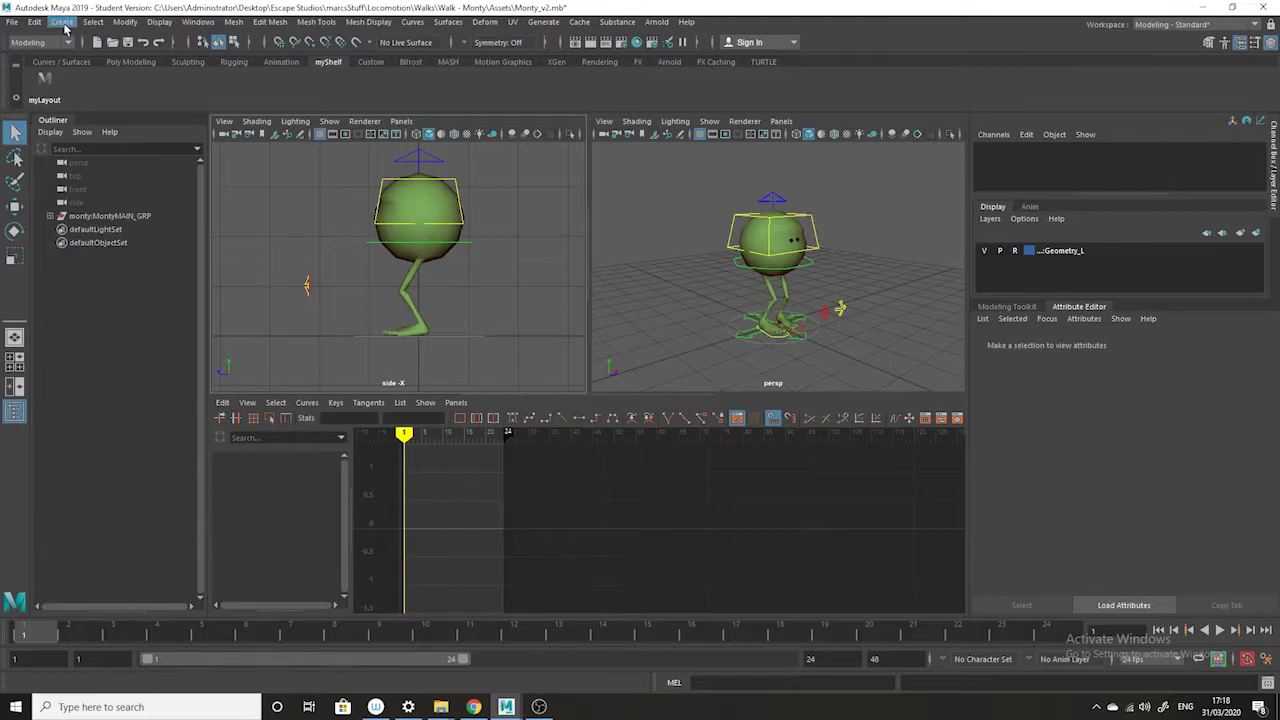
pyautogui.click(14, 21)
pyautogui.click(96, 418)
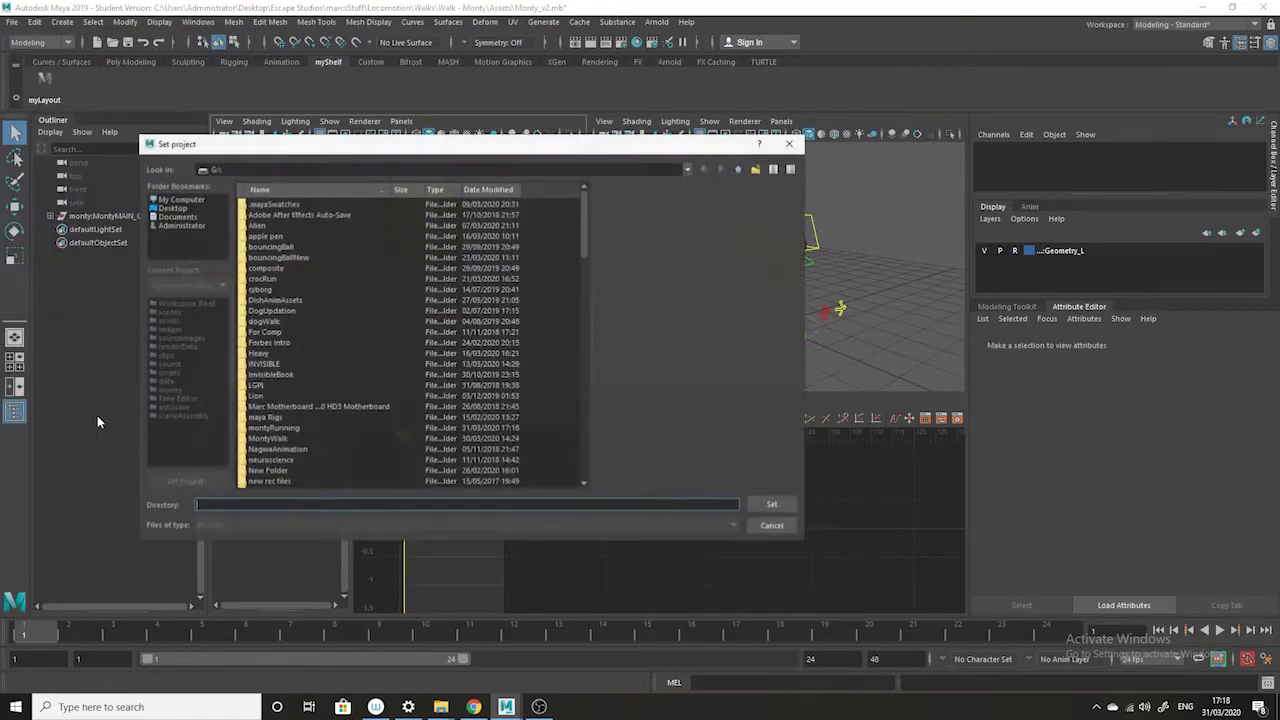
pyautogui.click(496, 190)
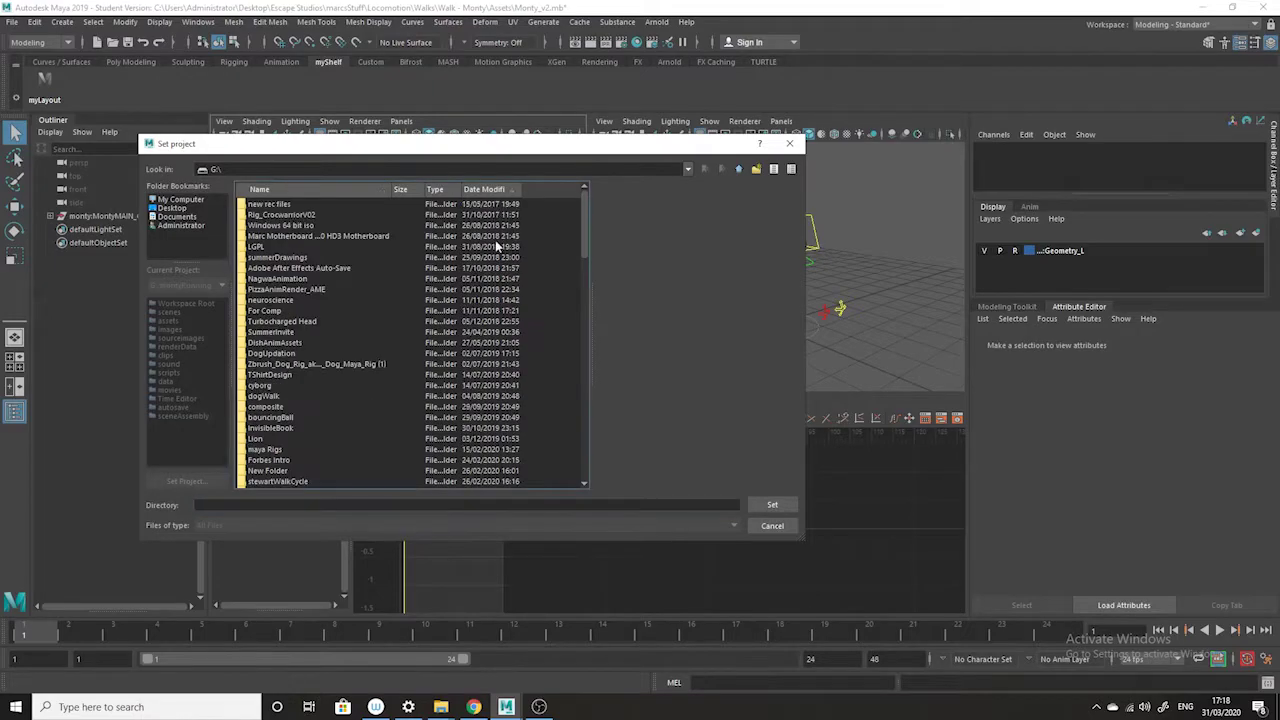
pyautogui.moveTo(584, 210); pyautogui.dragTo(581, 290)
pyautogui.click(302, 268)
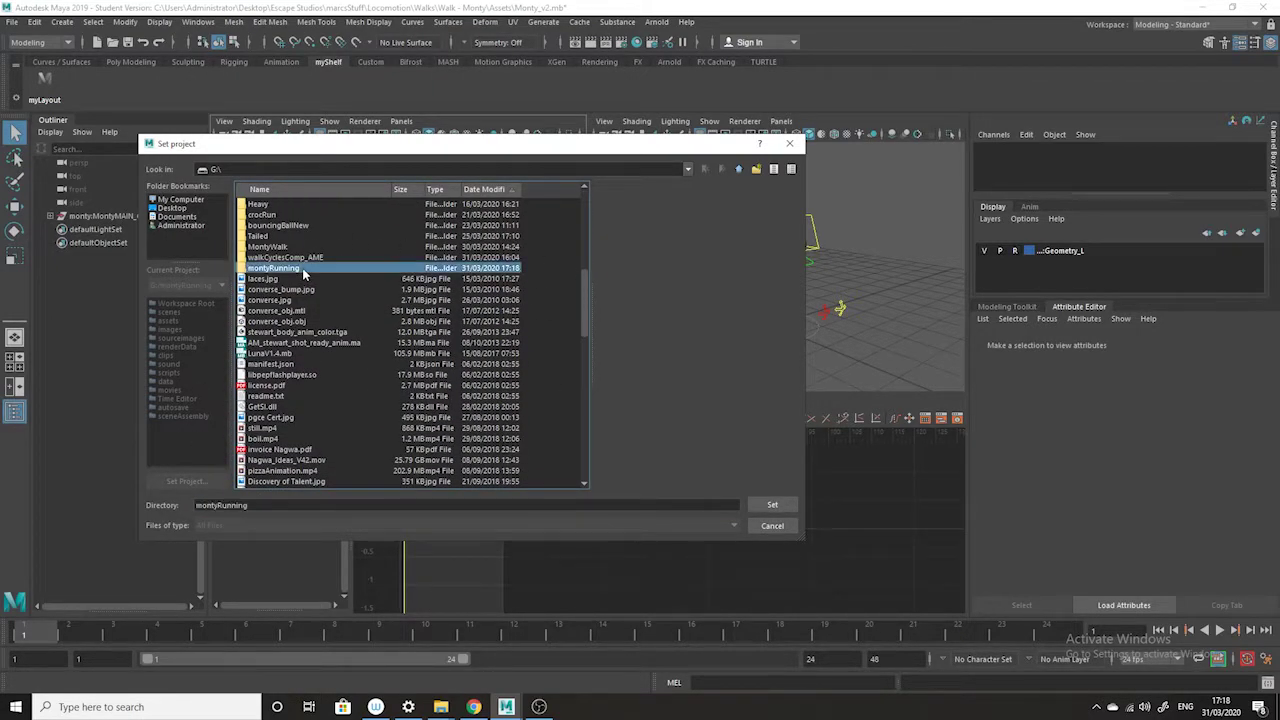
pyautogui.click(771, 507)
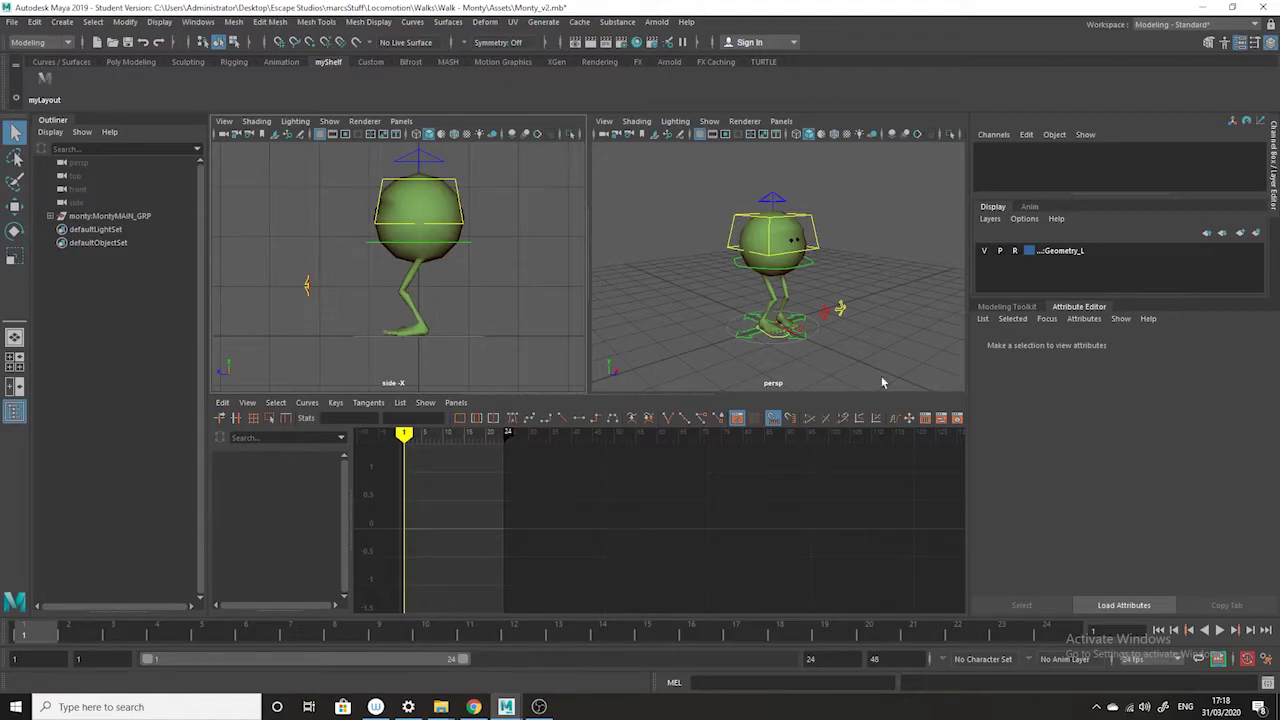
# Open the run cycle reference image from the desktop, study its seven poses, and return to Maya
pyautogui.click(1202, 9)
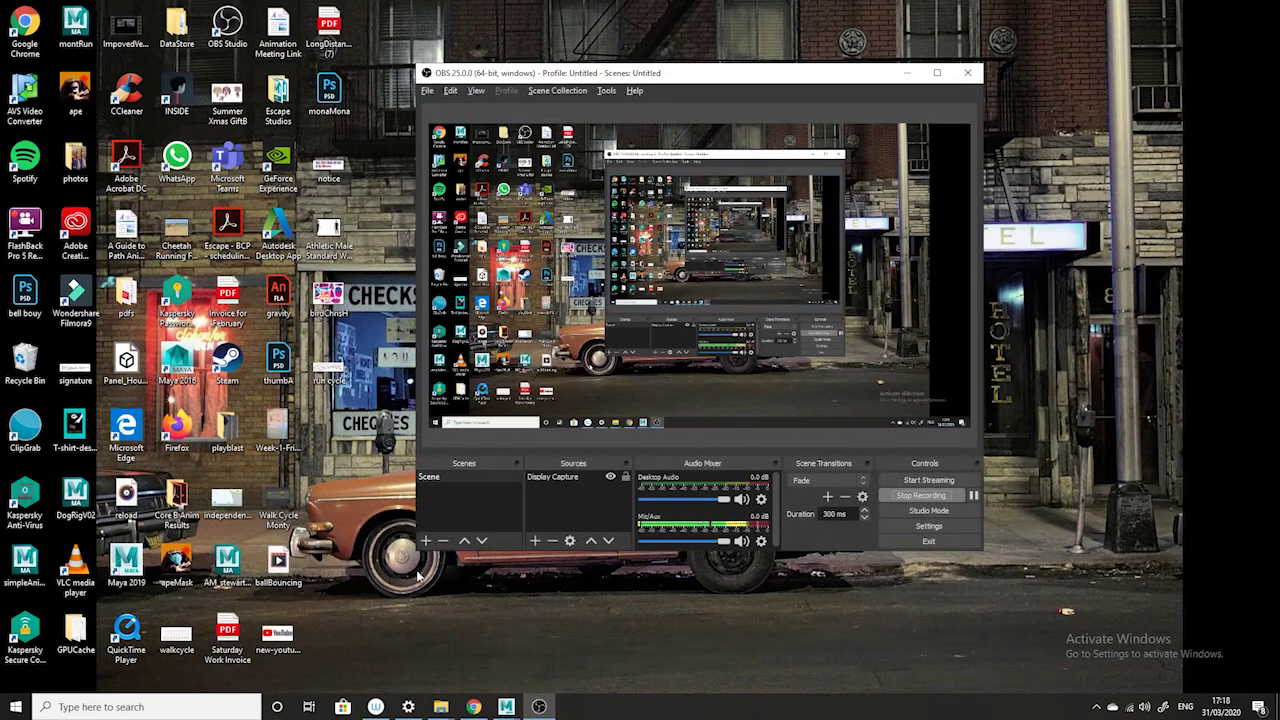
pyautogui.doubleClick(330, 370)
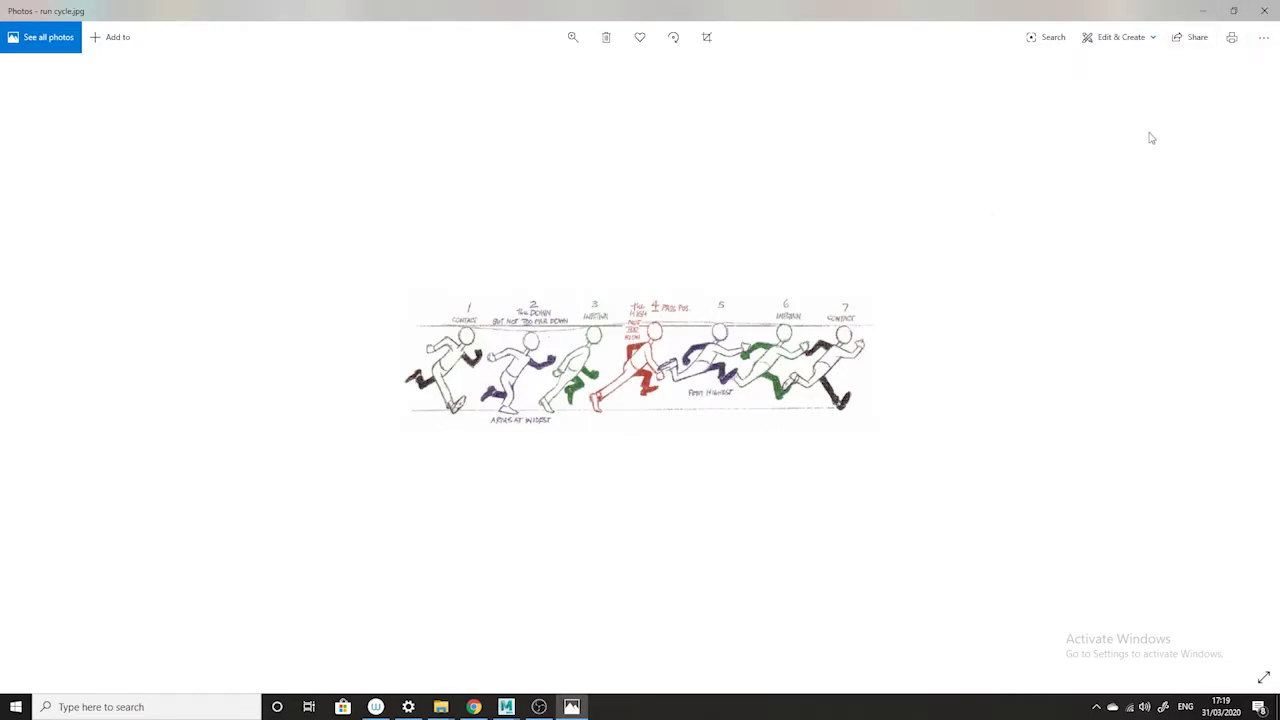
pyautogui.click(1201, 11)
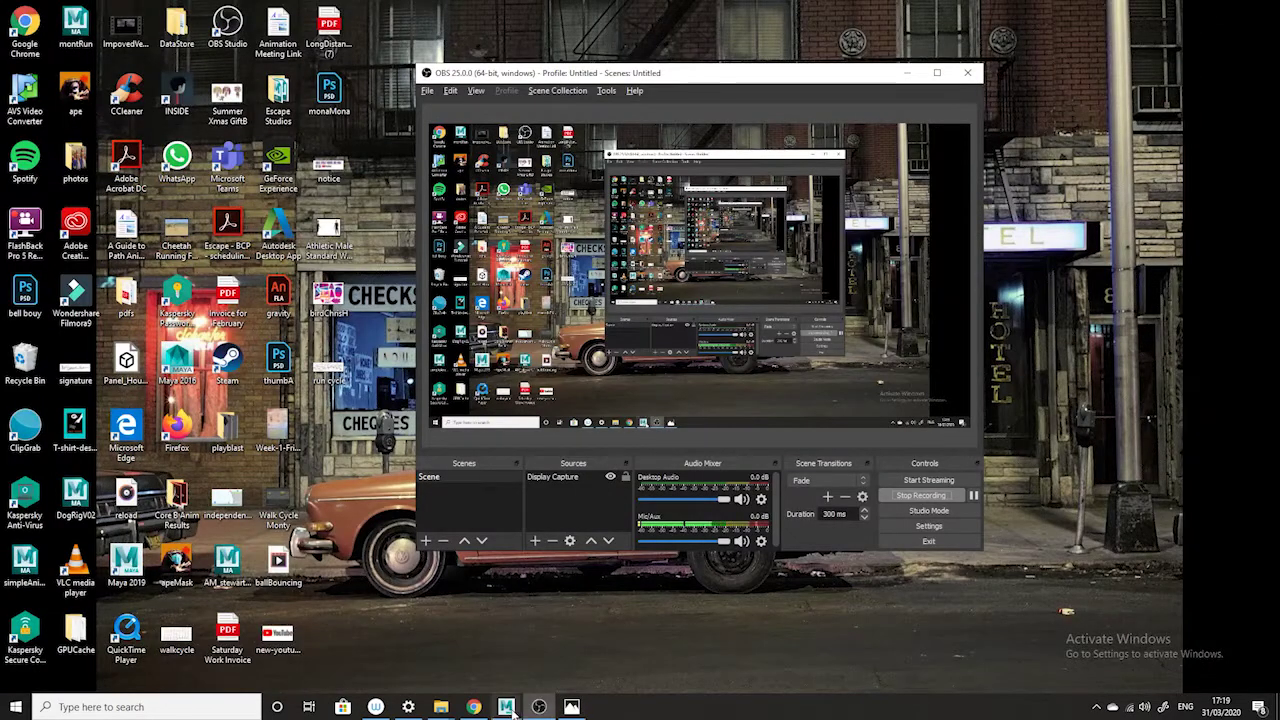
pyautogui.moveTo(506, 706)
pyautogui.click(599, 668)
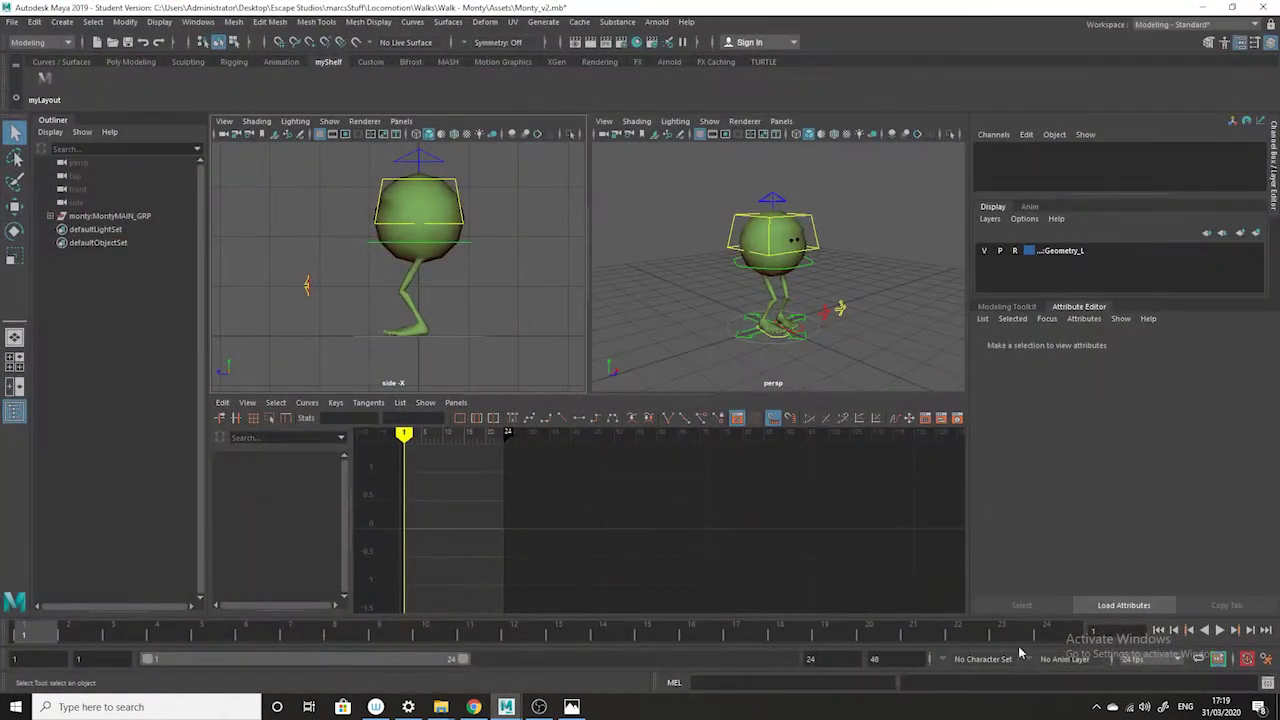
# Set the playback end and animation end to frame 13 and go to frame 13
pyautogui.click(830, 658)
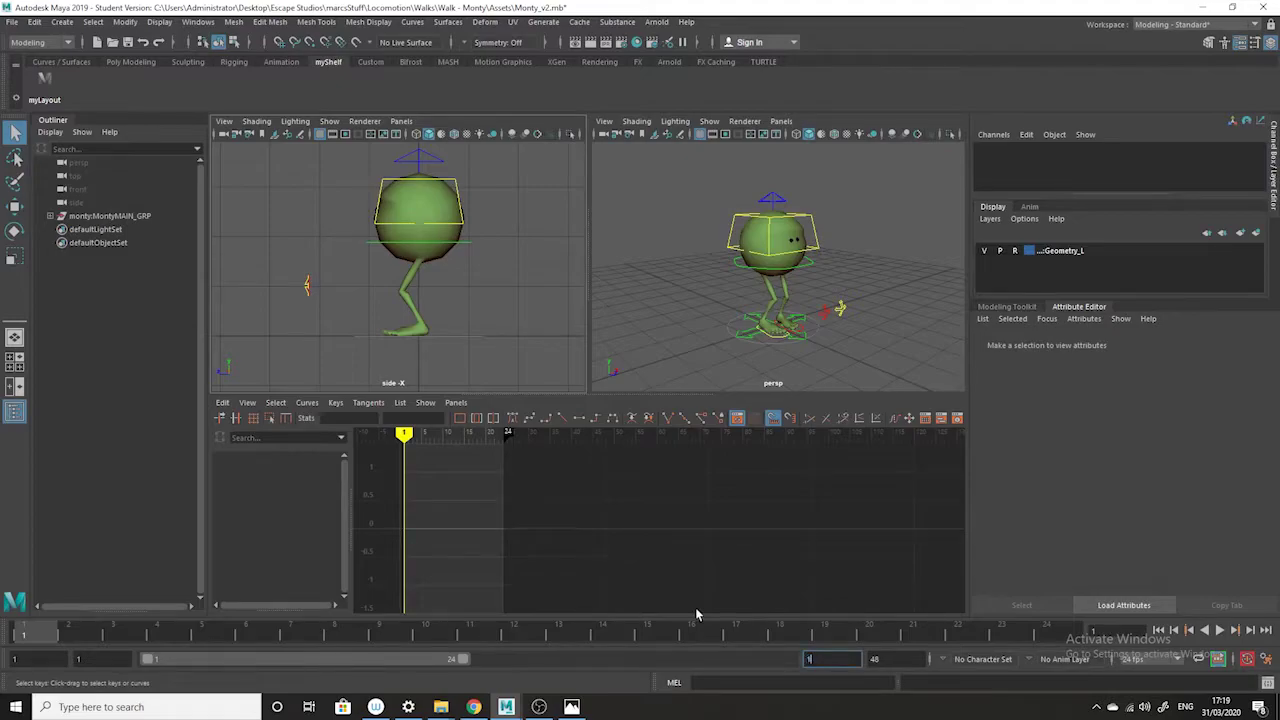
pyautogui.press('Tab')
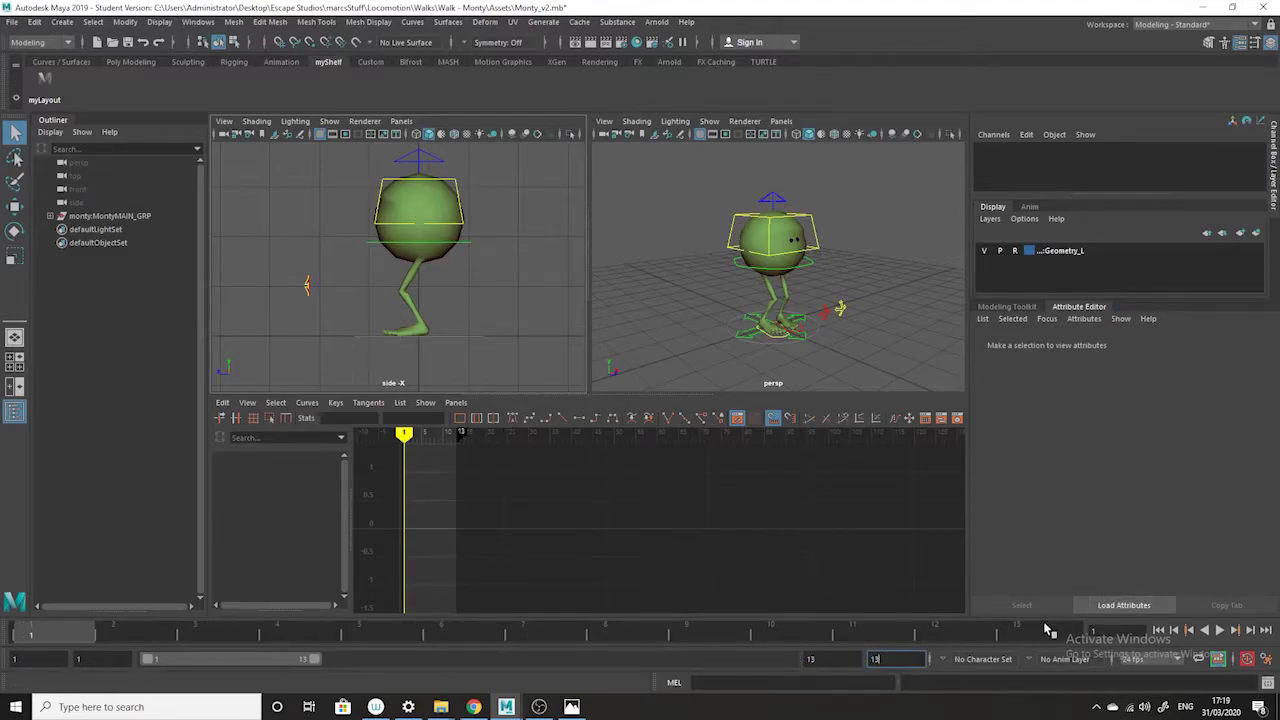
pyautogui.click(1016, 630)
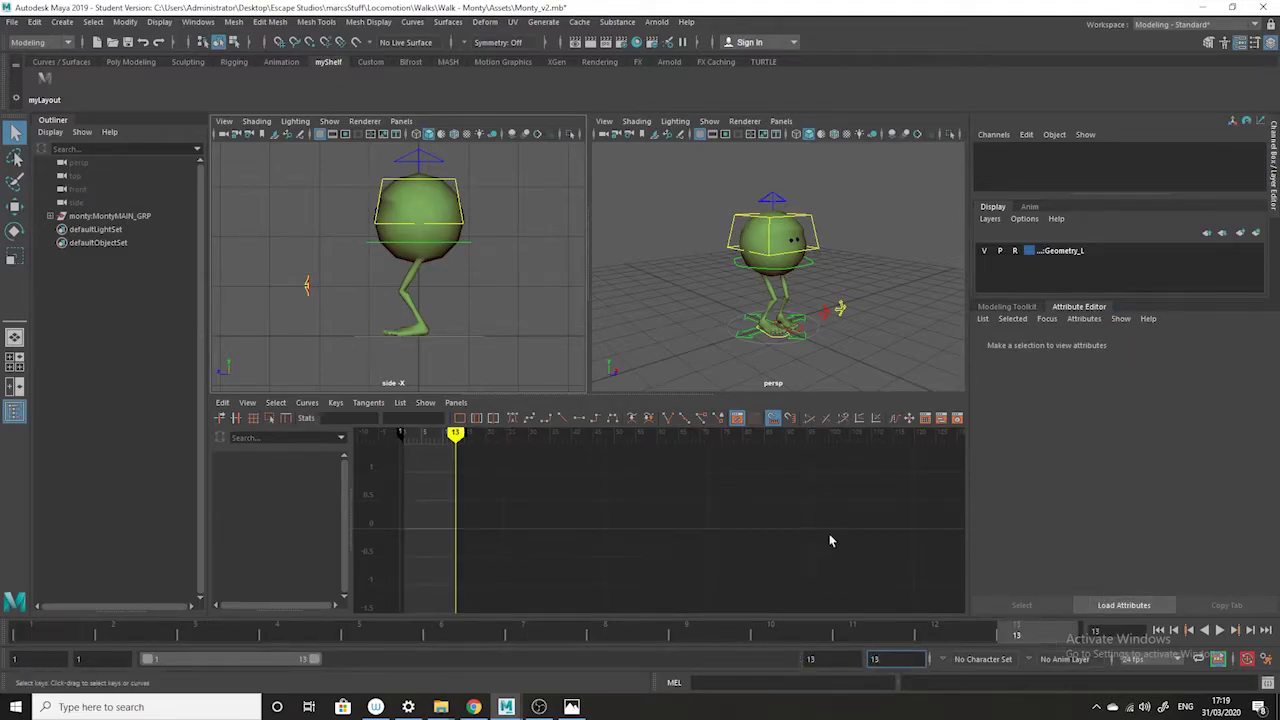
# Switch the side viewport to a new Left orthographic camera and compare it with the run cycle reference image
pyautogui.click(401, 121)
pyautogui.moveTo(422, 138)
pyautogui.moveTo(425, 161)
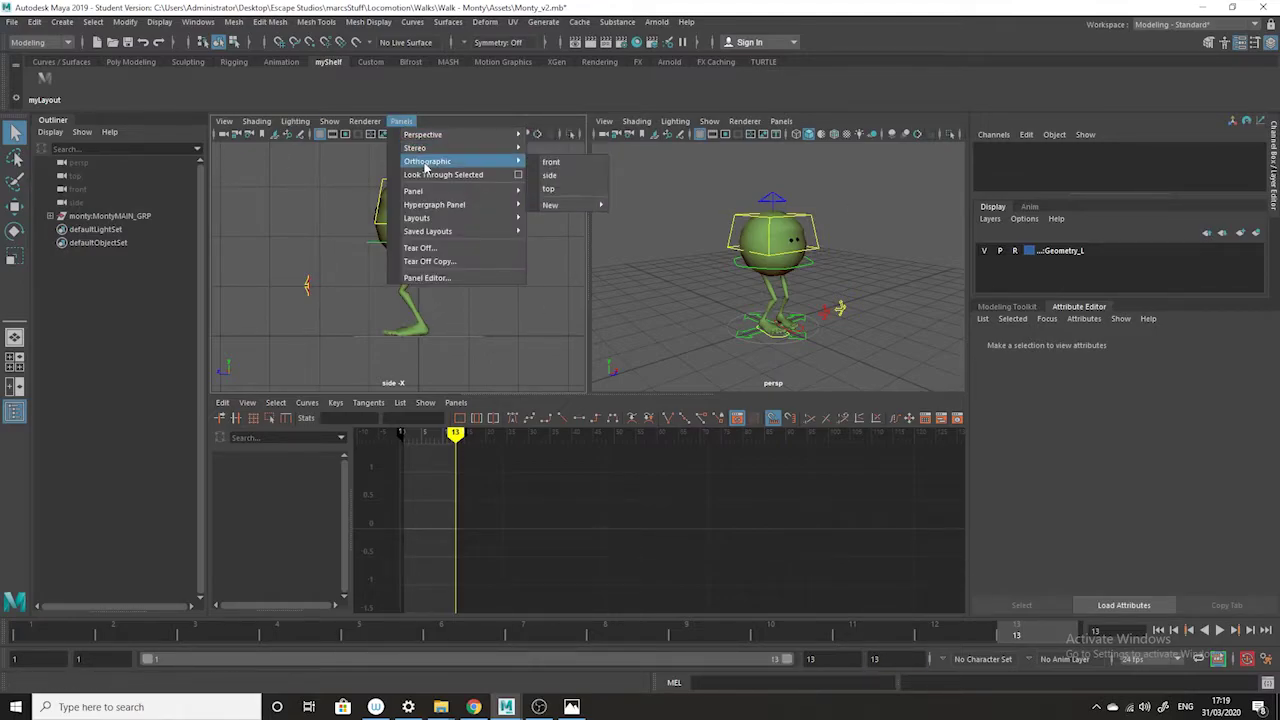
pyautogui.moveTo(566, 205)
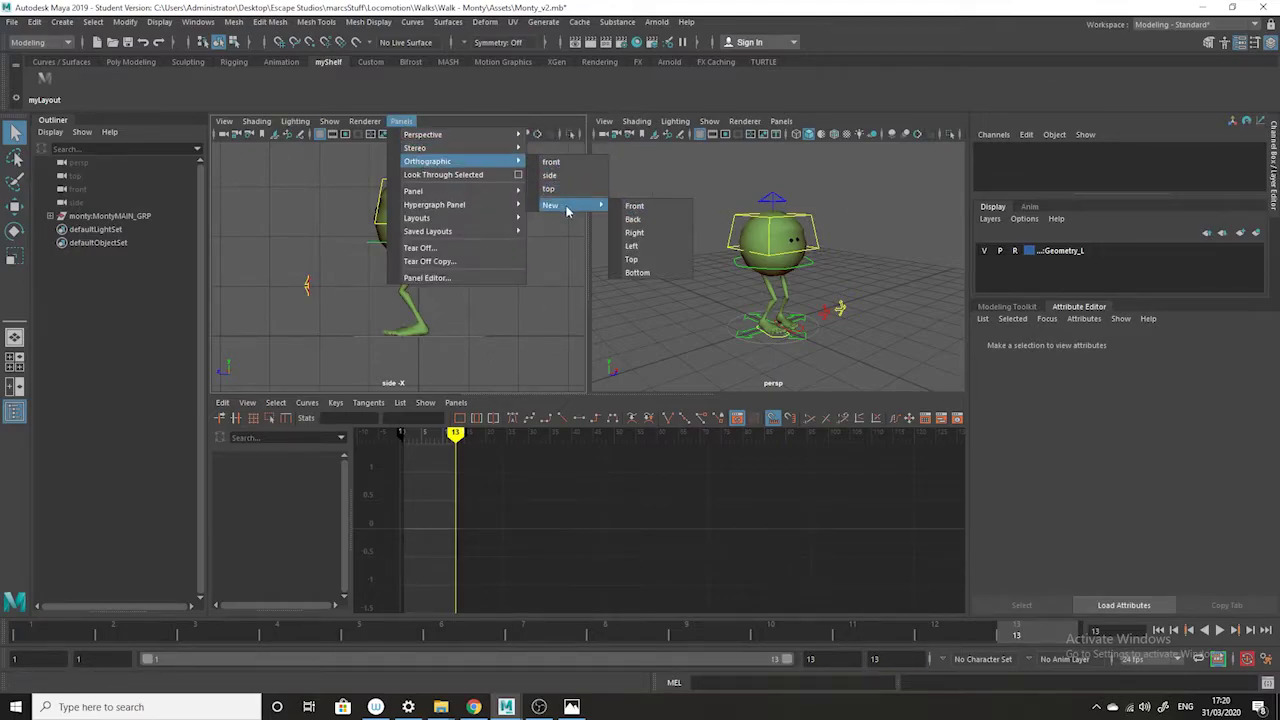
pyautogui.click(645, 252)
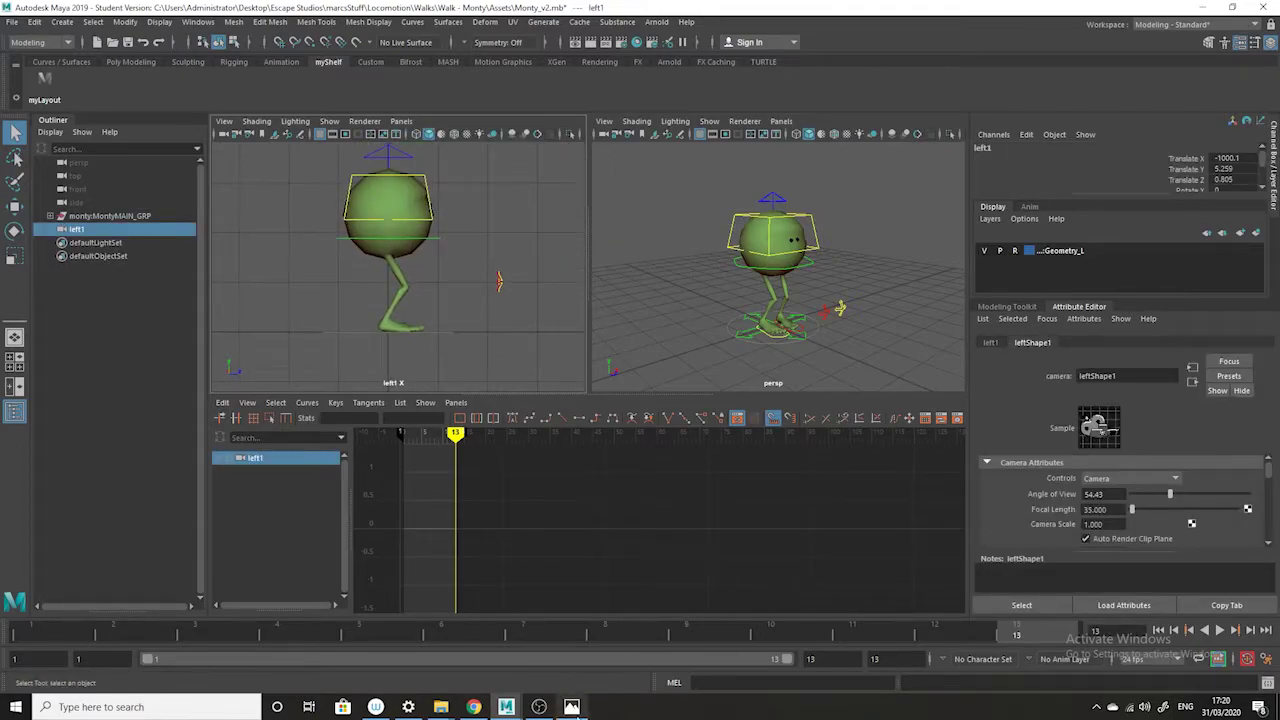
pyautogui.hotkey('alt', 'Tab')
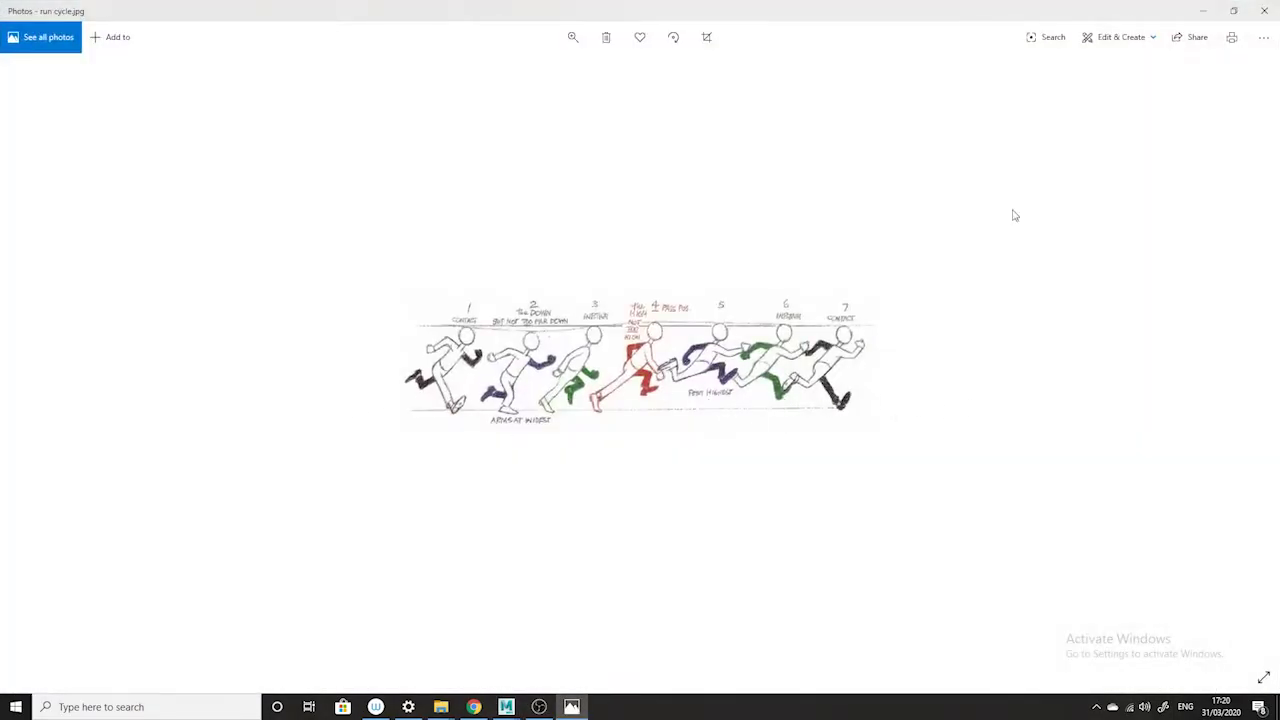
pyautogui.click(1203, 11)
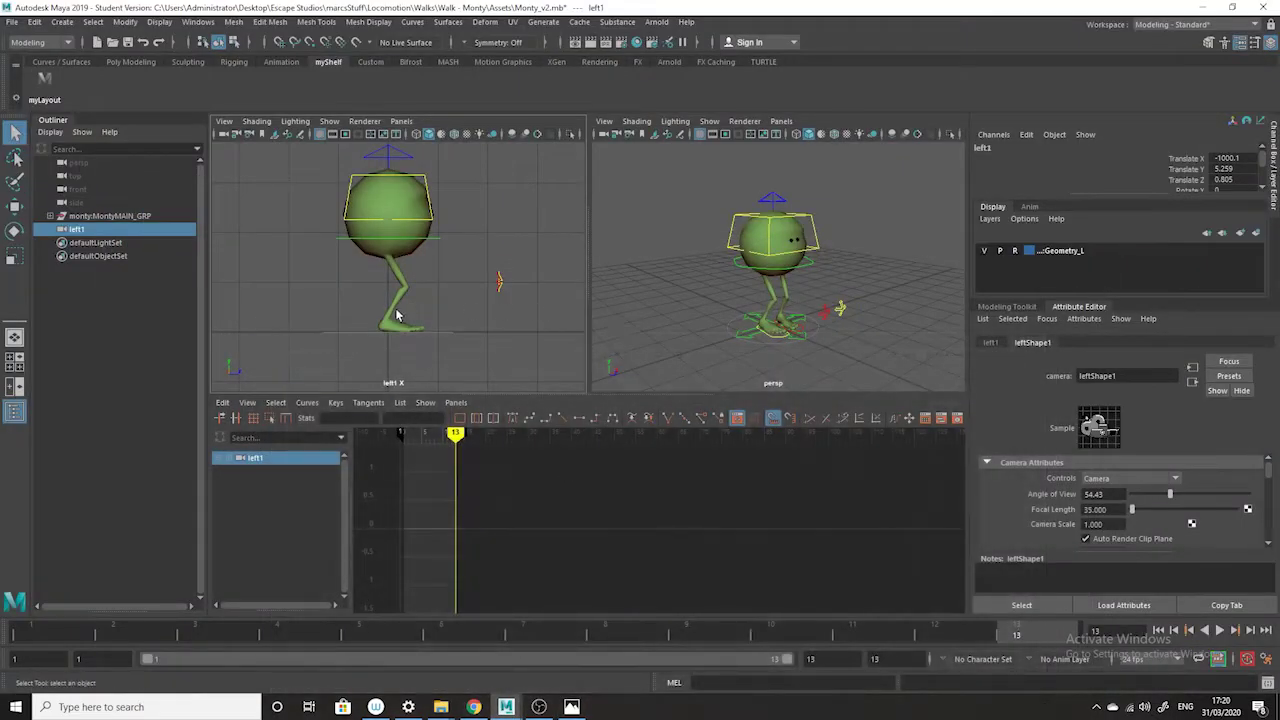
# Delete all existing Squash animation keys from the right foot control
pyautogui.click(773, 342)
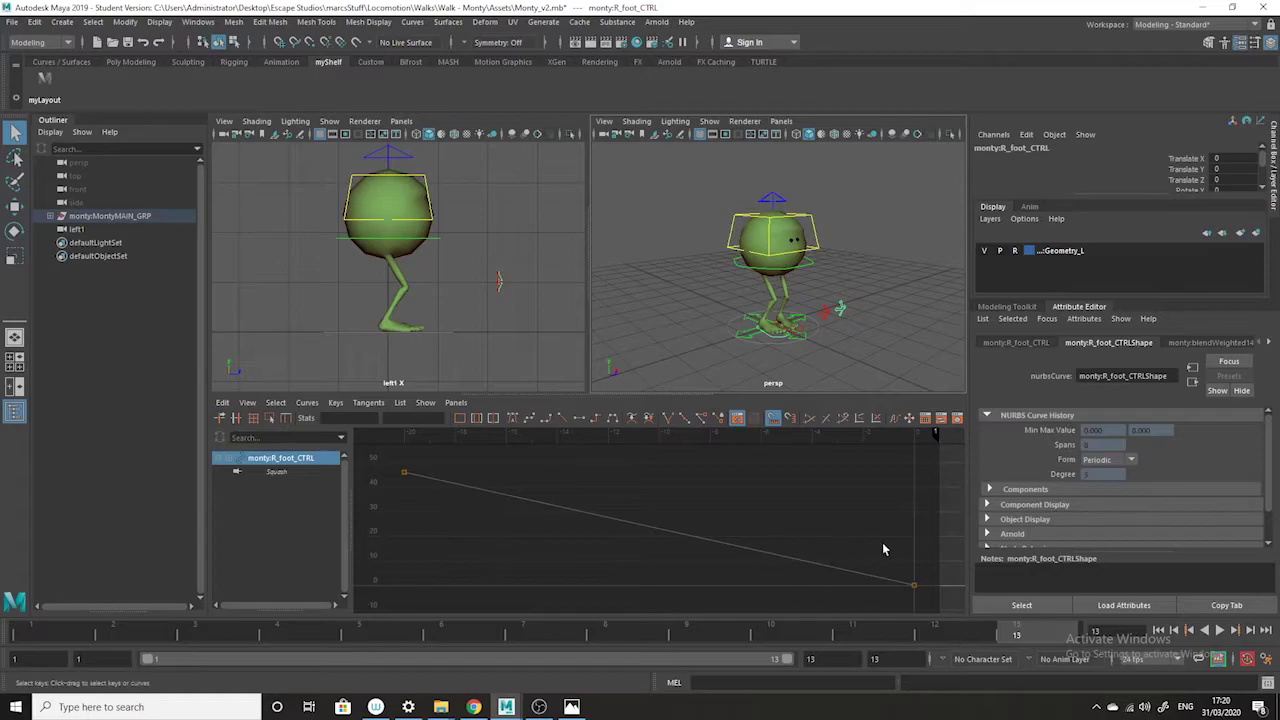
pyautogui.press('f')
pyautogui.moveTo(800, 495); pyautogui.dragTo(373, 624)
pyautogui.press('Delete')
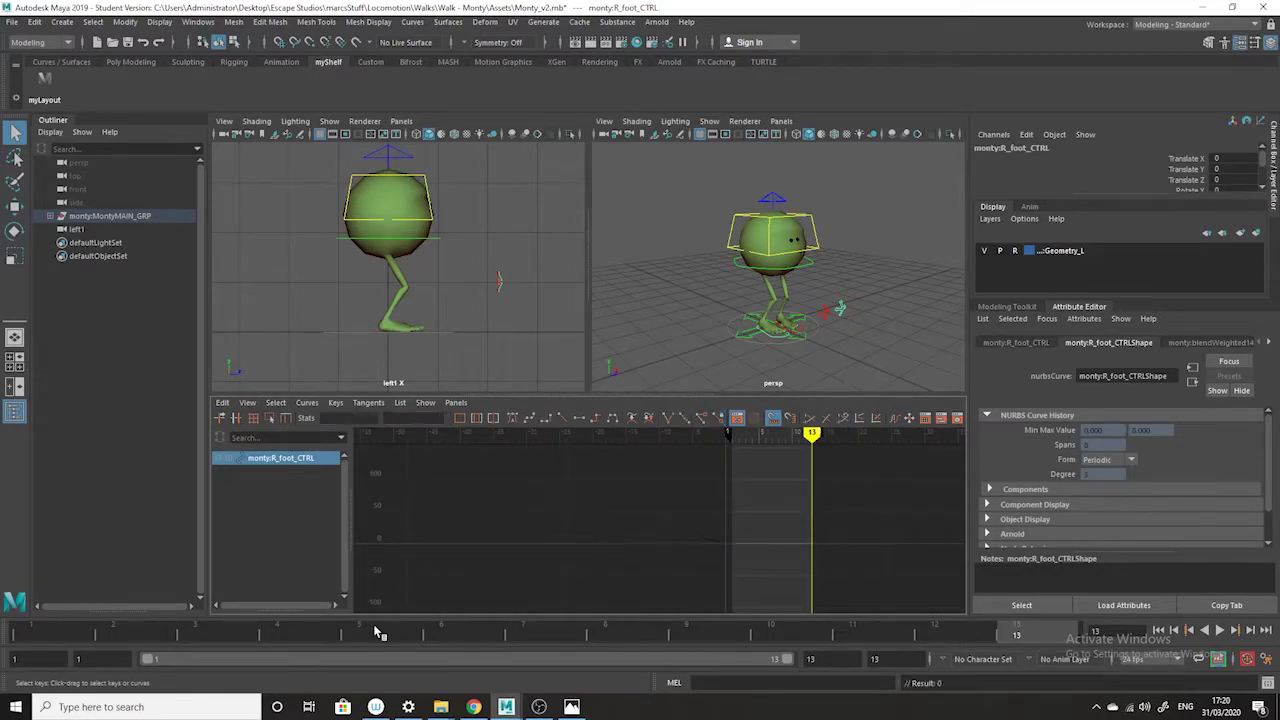
# At frame 1, move the right foot control forward in the left view for the contact pose
pyautogui.click(69, 634)
pyautogui.keyDown('alt'); pyautogui.moveTo(836, 318); pyautogui.dragTo(812, 340); pyautogui.keyUp('alt')
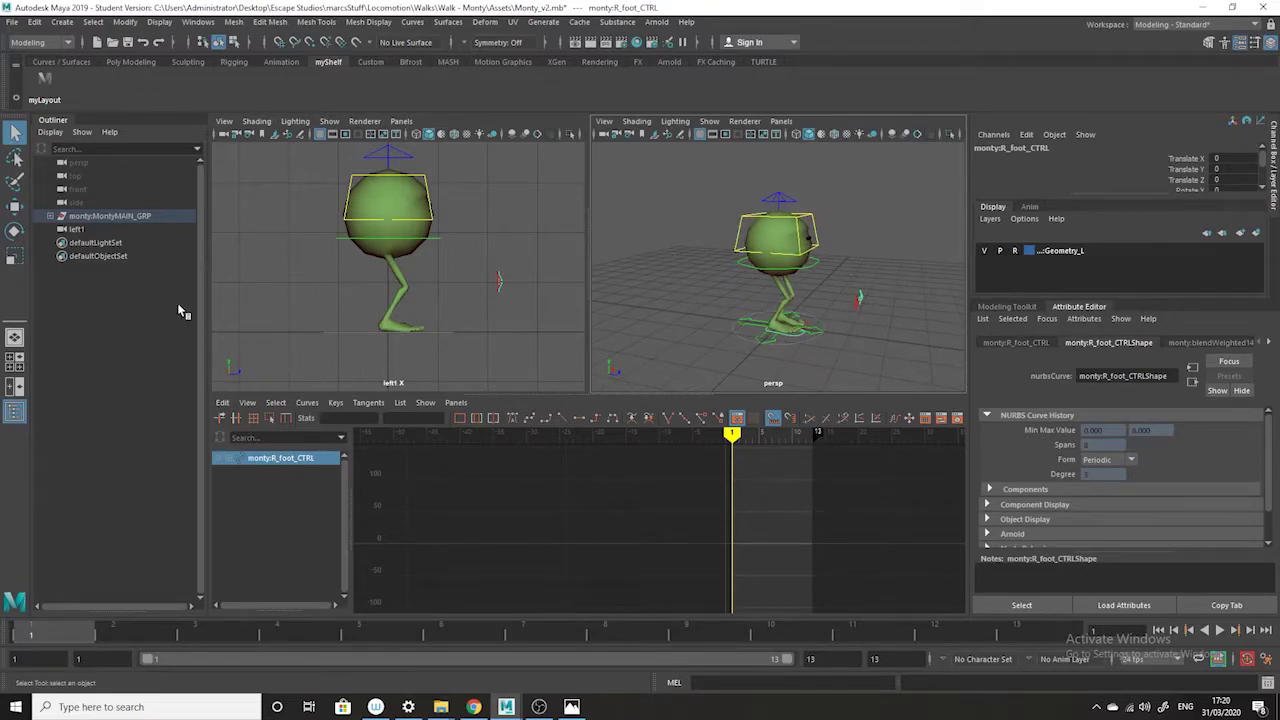
pyautogui.click(14, 206)
pyautogui.moveTo(443, 334); pyautogui.dragTo(487, 336)
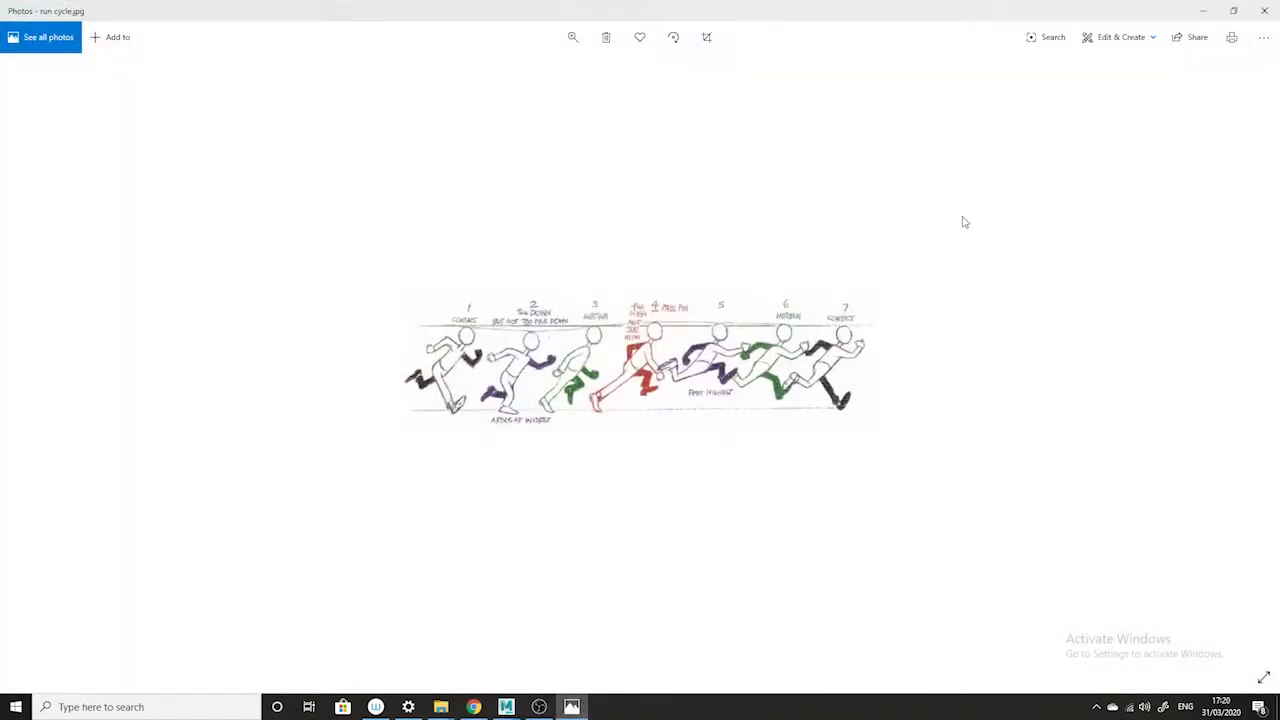
# At frame 1, set the right foot control's Heel Roll to -6.1 and move the foot forward to about 4.24 in Translate Z
pyautogui.click(1203, 10)
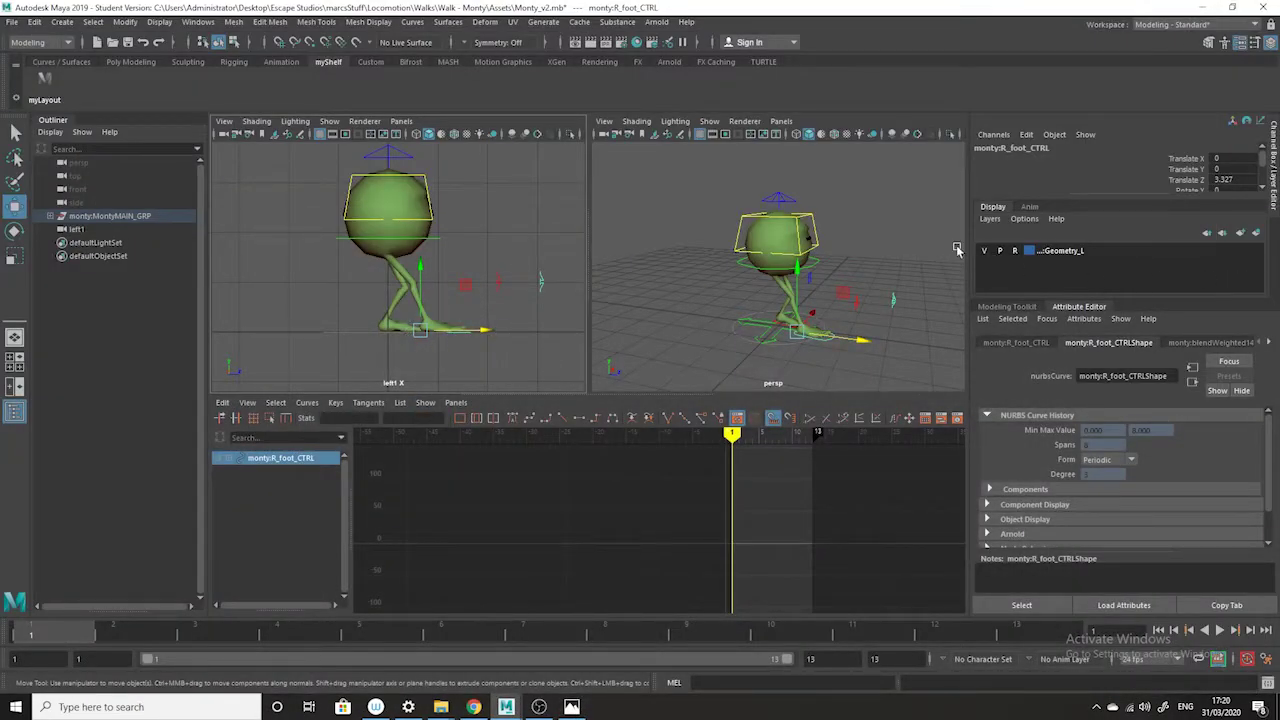
pyautogui.moveTo(1215, 198); pyautogui.dragTo(1243, 347)
pyautogui.click(1205, 222)
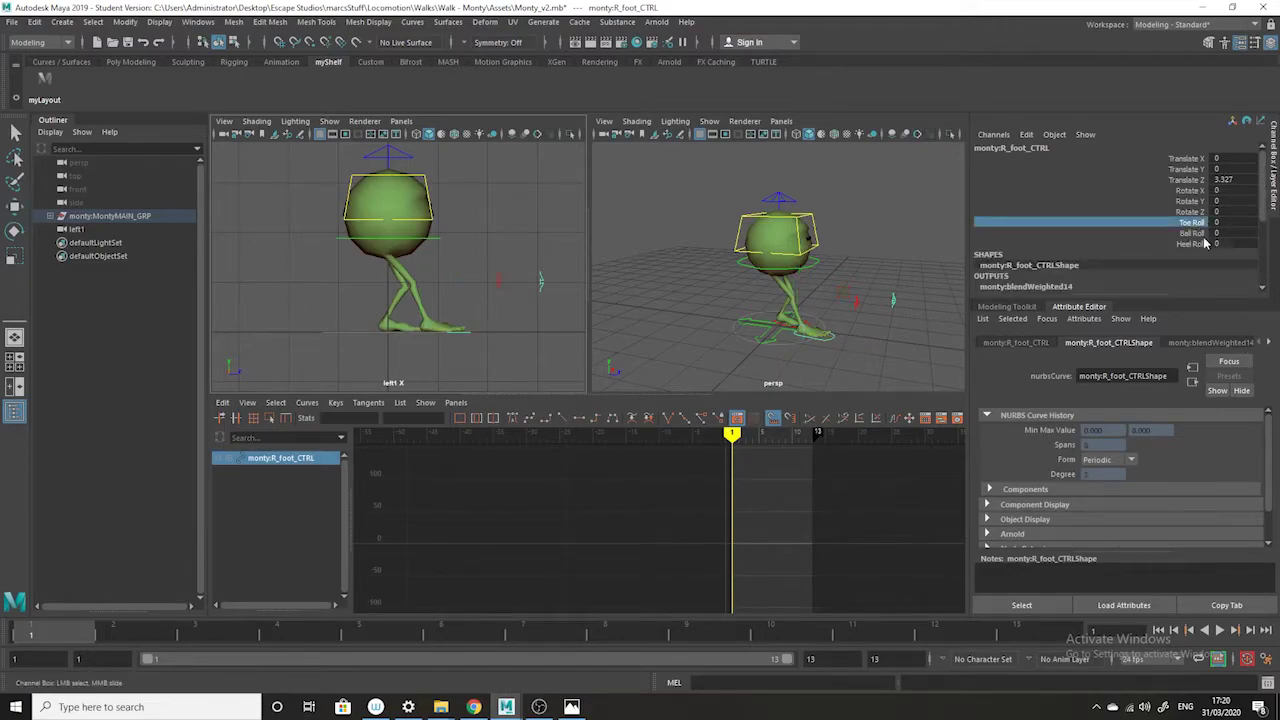
pyautogui.click(1205, 243)
pyautogui.moveTo(514, 312); pyautogui.dragTo(472, 313, button='middle')
pyautogui.click(15, 206)
pyautogui.moveTo(479, 332); pyautogui.dragTo(490, 328)
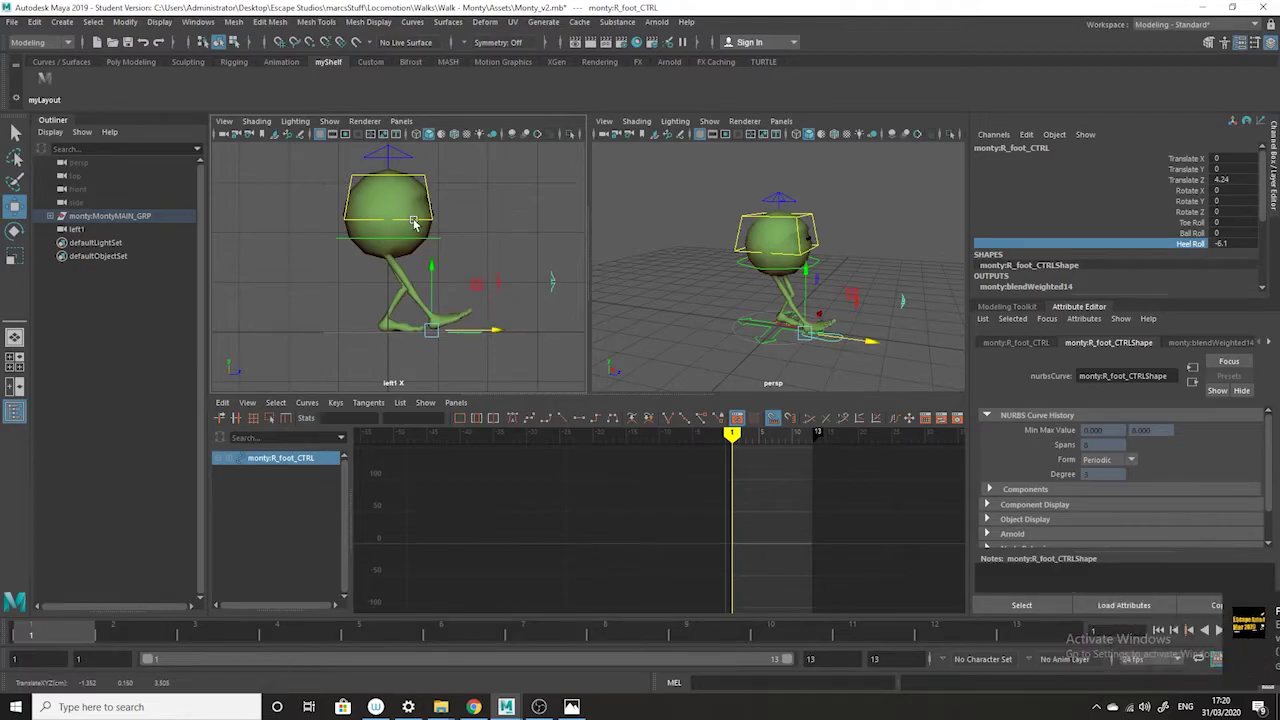
# Compare the root control's pose with the run cycle reference and lower it to about -1.03 in Translate Y
pyautogui.click(435, 242)
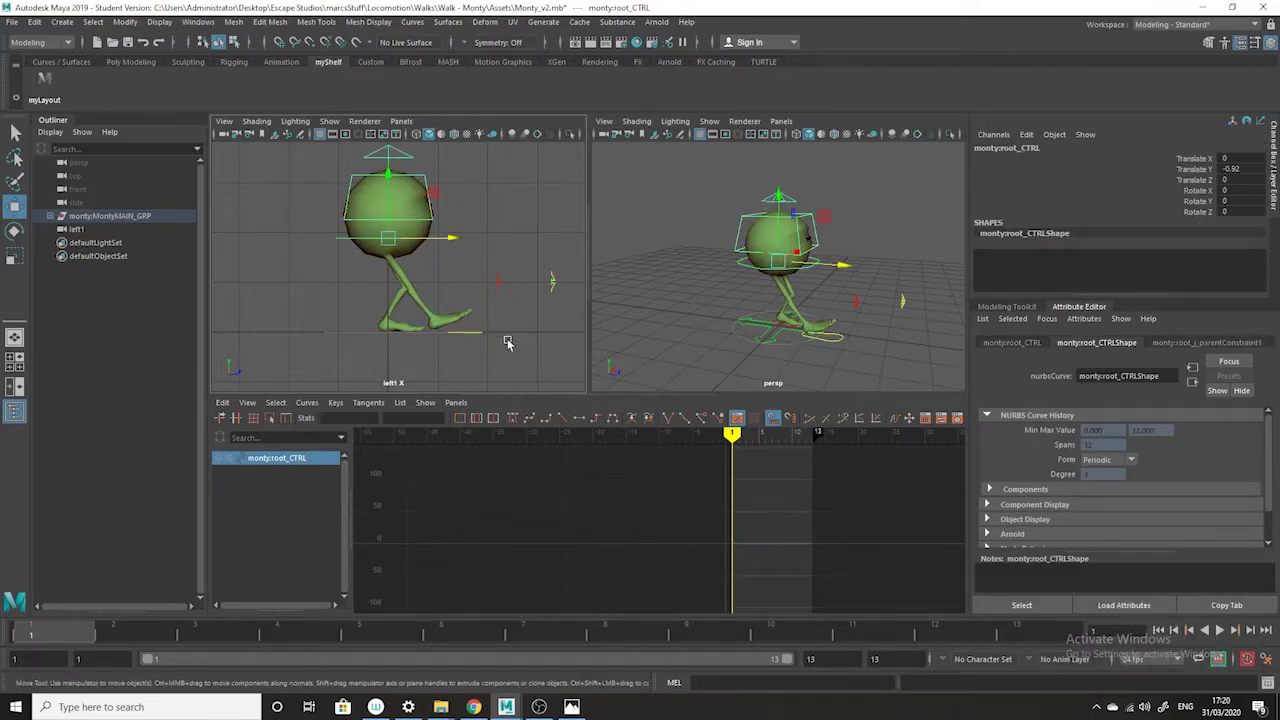
pyautogui.click(584, 707)
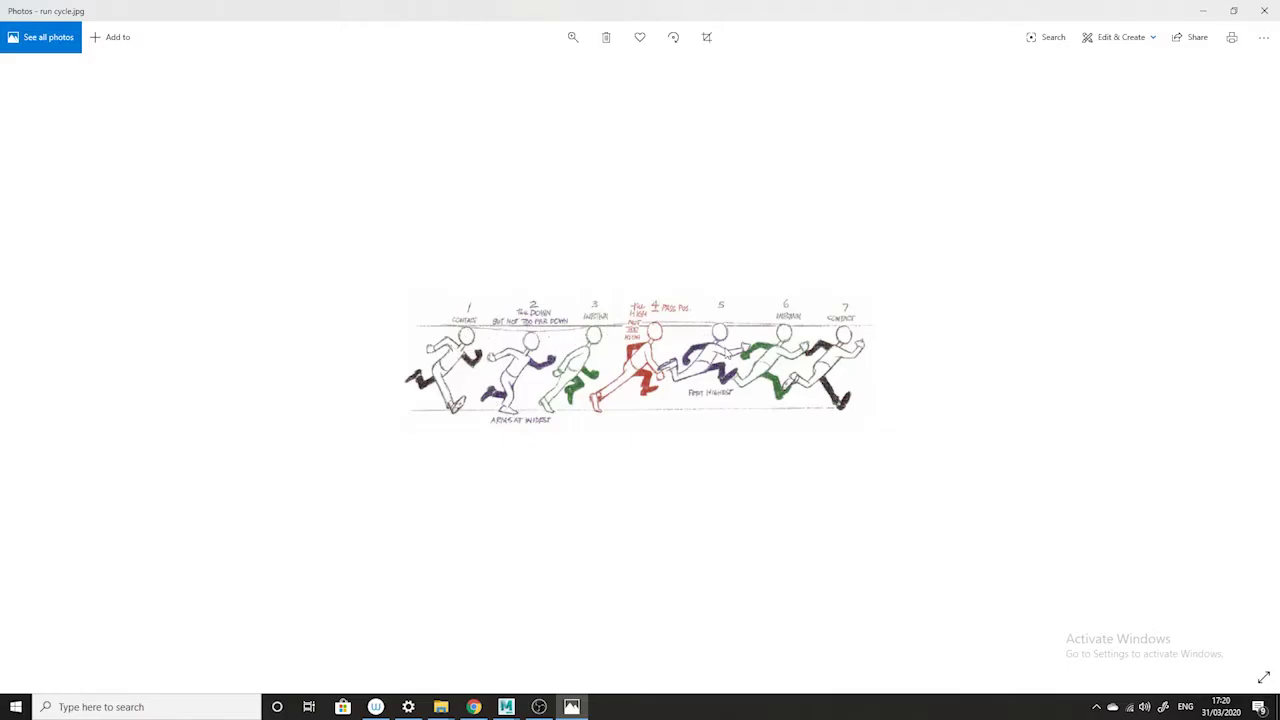
pyautogui.click(1207, 12)
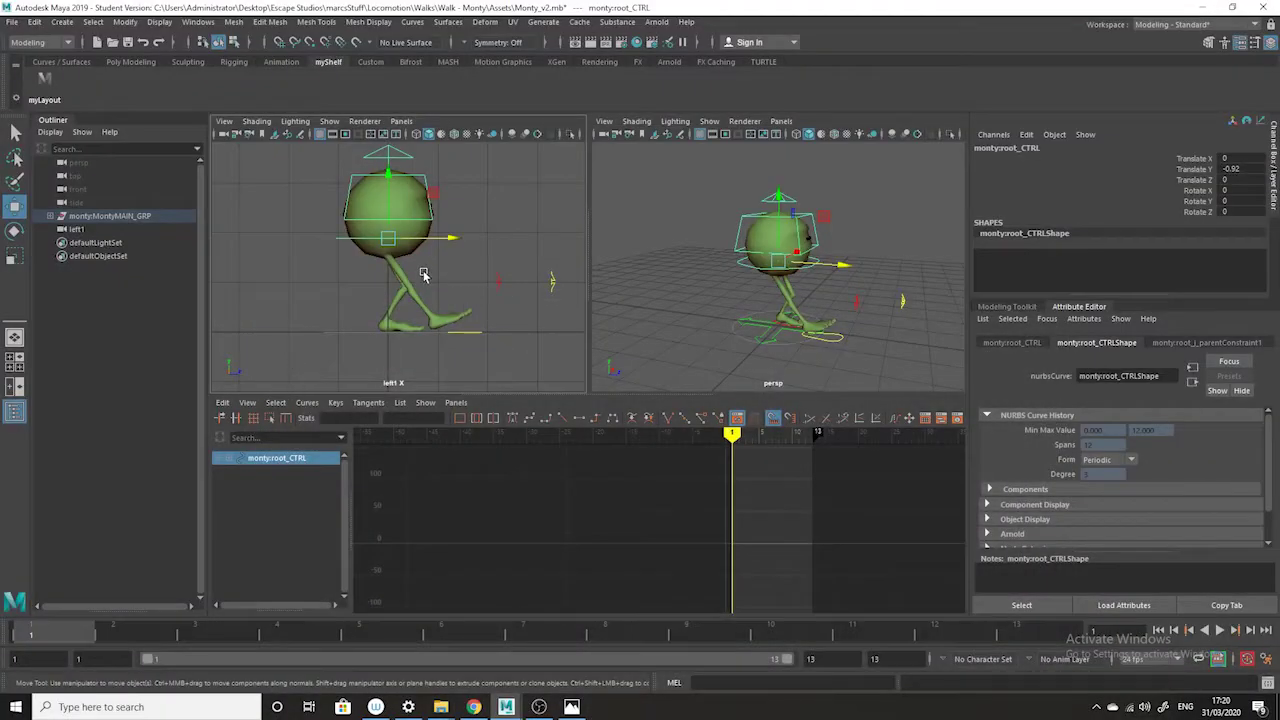
pyautogui.moveTo(388, 175); pyautogui.dragTo(388, 178)
pyautogui.press('w')
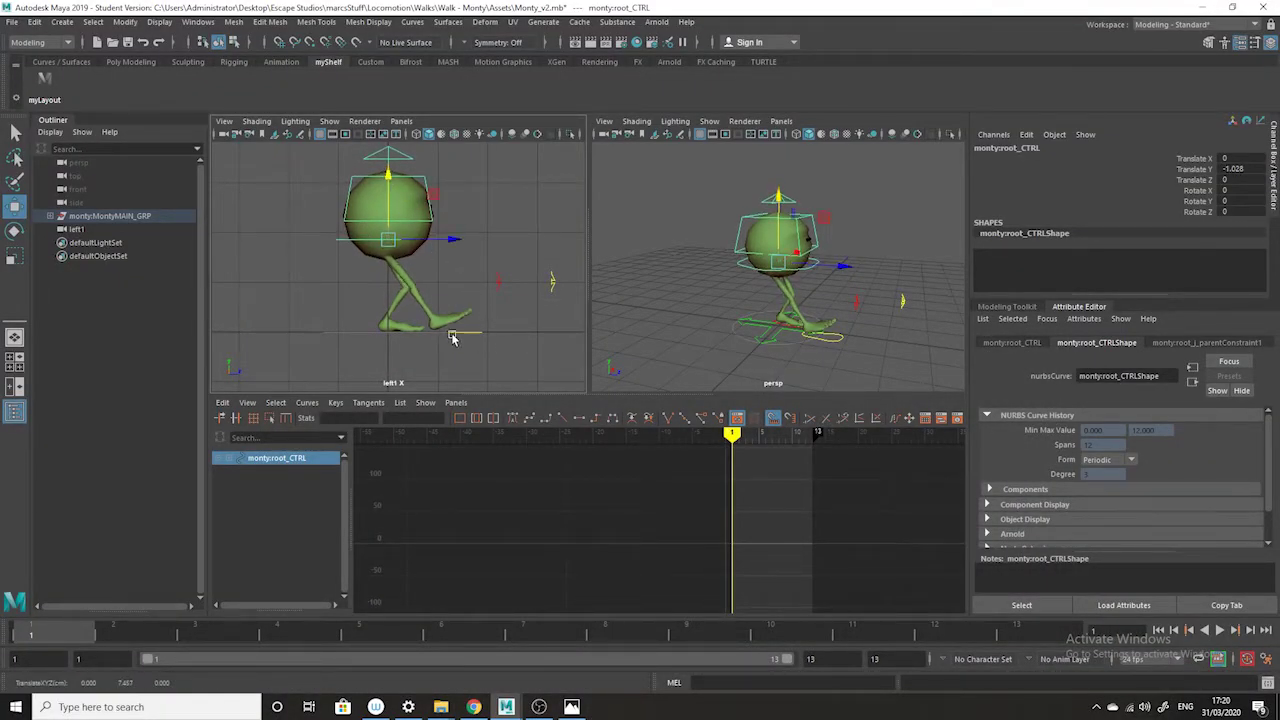
# Key all right foot control channels at frame 1 and check the passing pose in the run cycle reference image
pyautogui.click(836, 342)
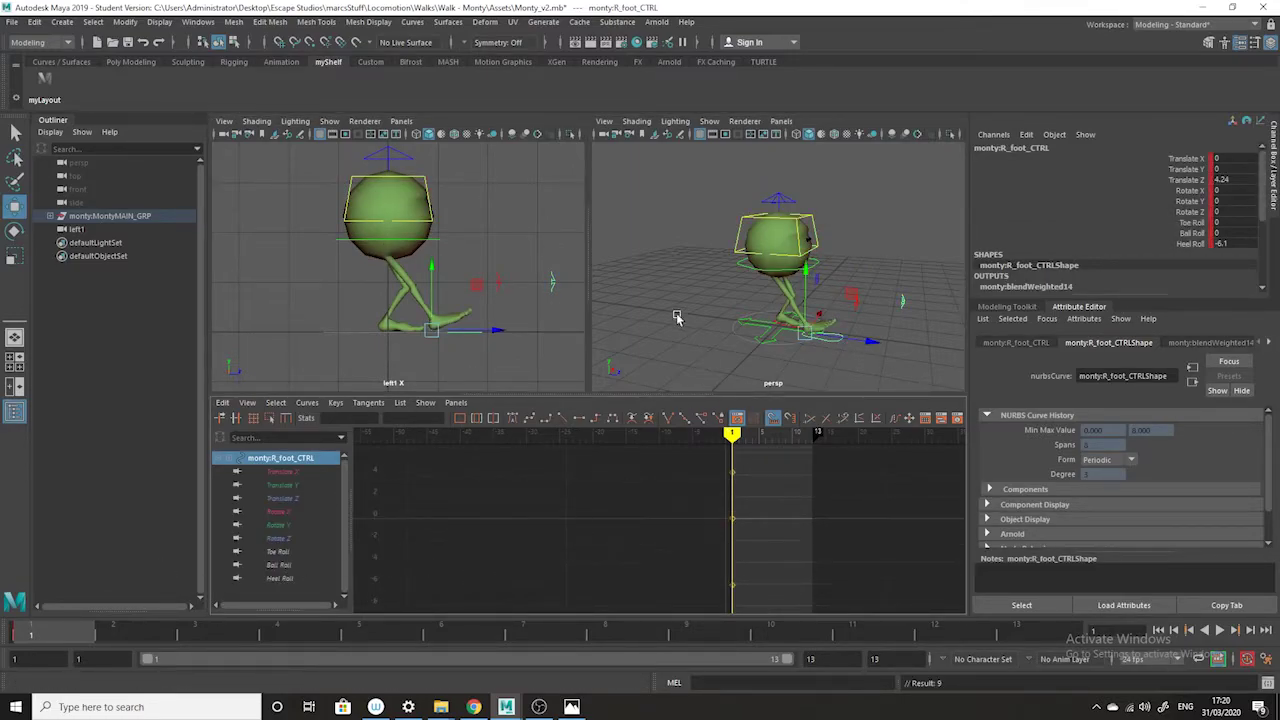
pyautogui.keyDown('ctrl'); pyautogui.moveTo(1225, 244); pyautogui.dragTo(1212, 245); pyautogui.keyUp('ctrl')
pyautogui.click(571, 707)
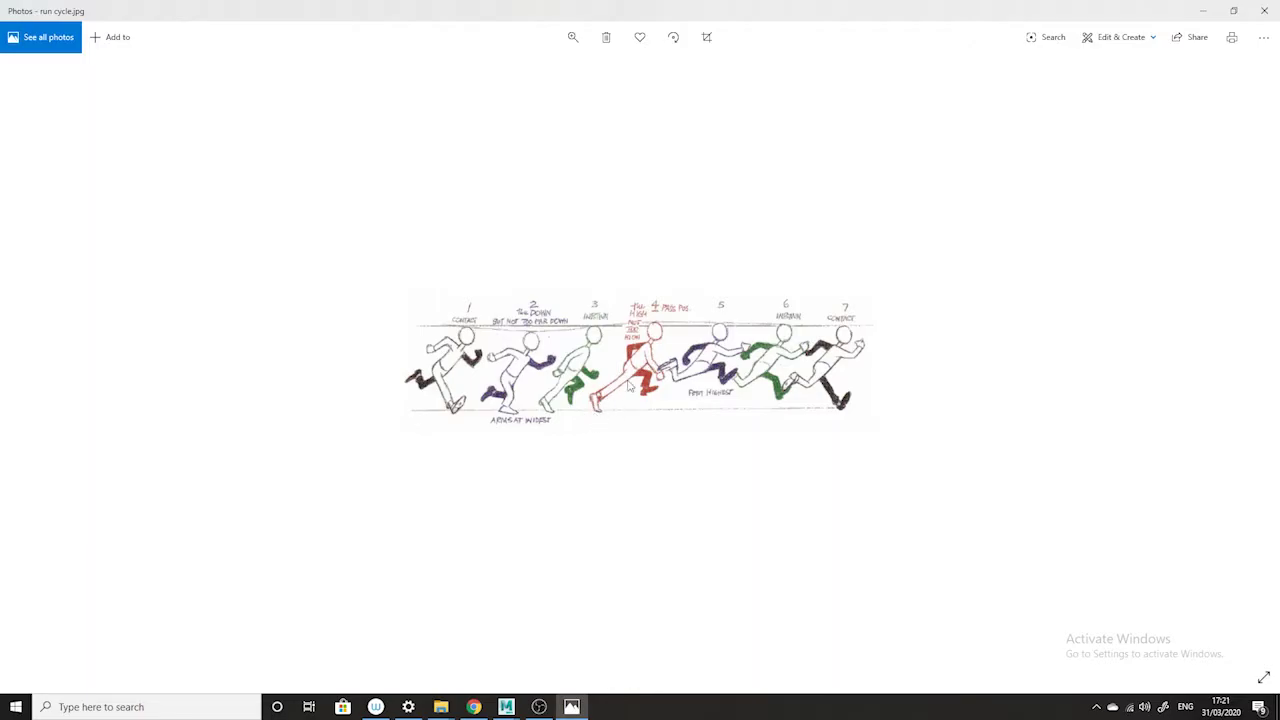
pyautogui.click(1203, 10)
# At frame 4, move the right foot control backward to about -4.5 in Translate Z
pyautogui.click(276, 632)
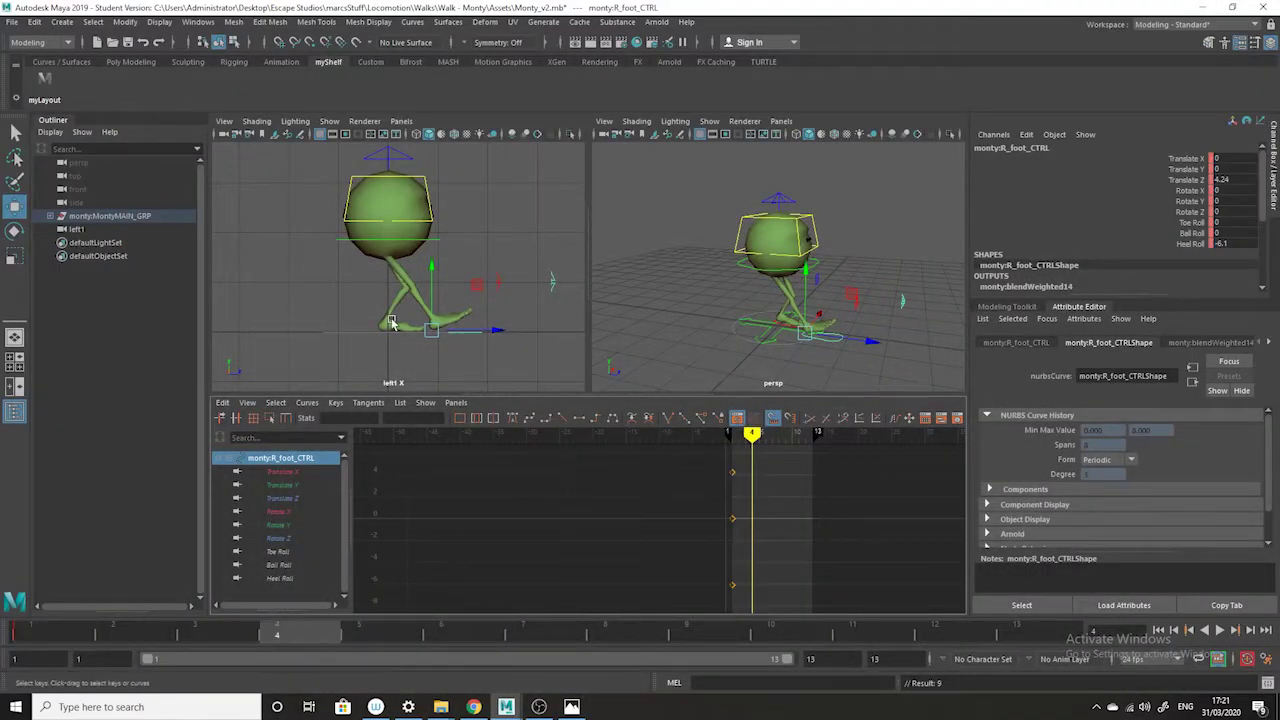
pyautogui.moveTo(504, 329); pyautogui.dragTo(493, 330)
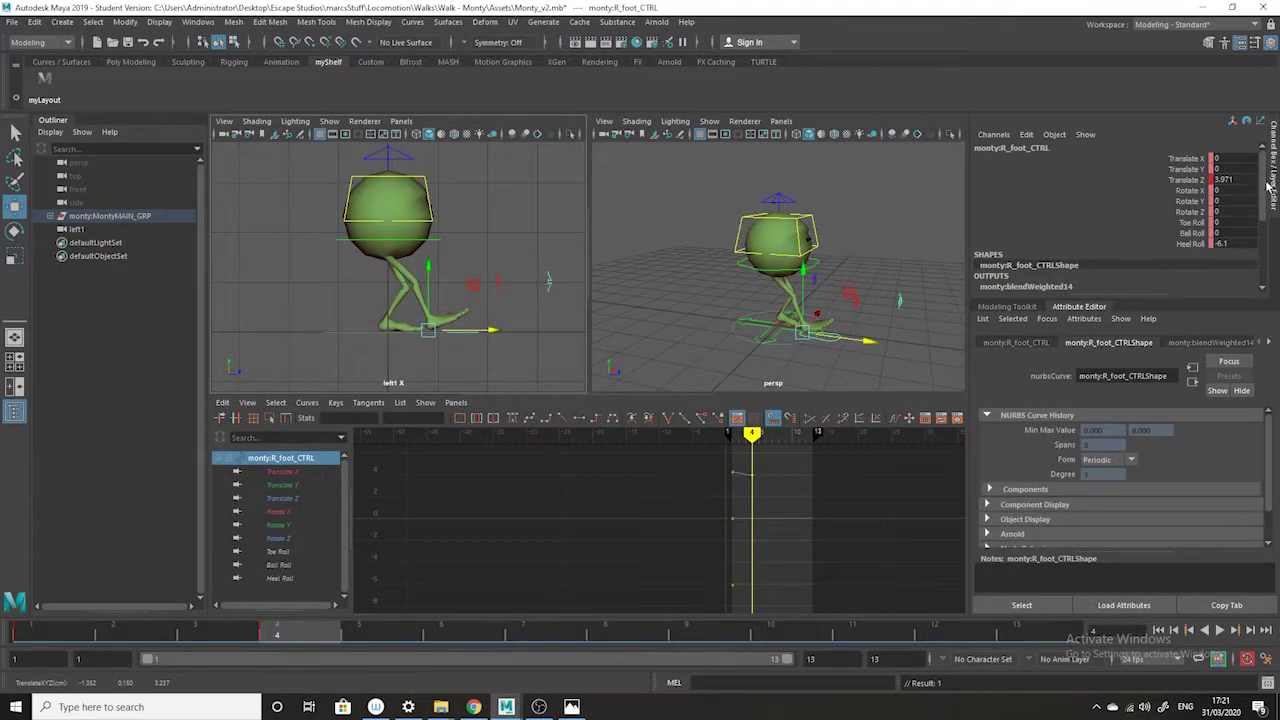
pyautogui.moveTo(491, 337); pyautogui.dragTo(392, 361)
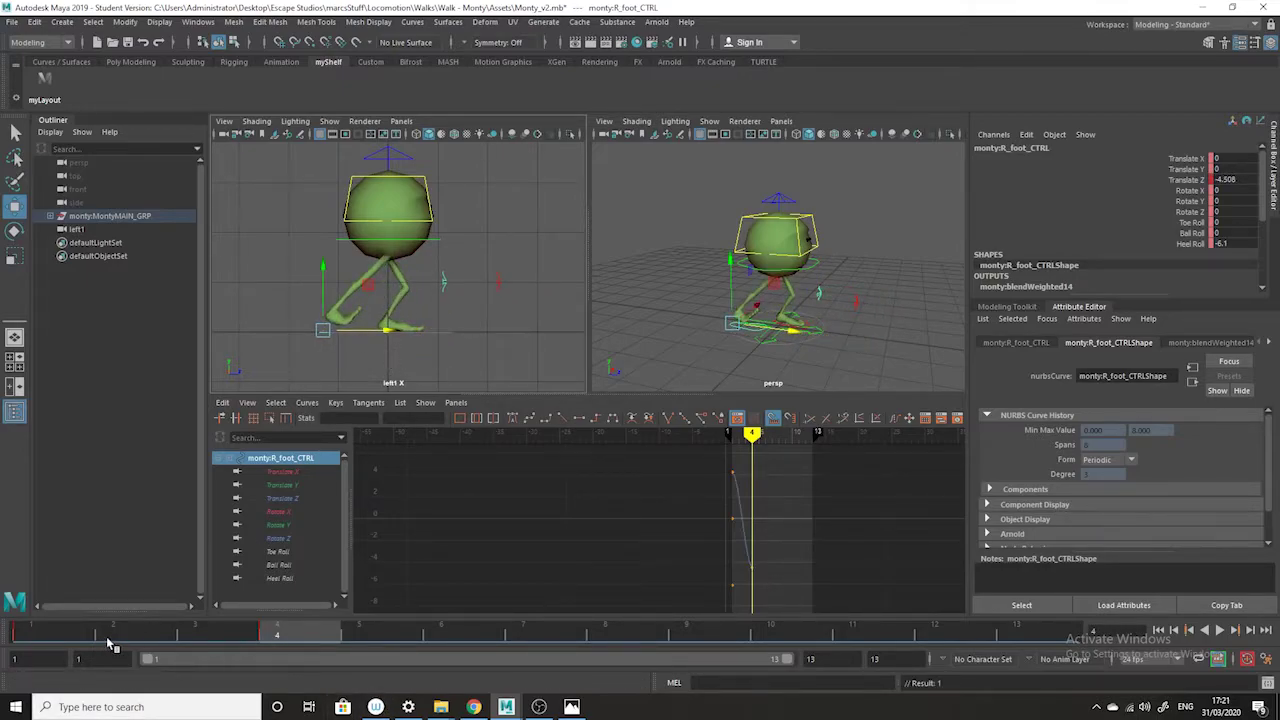
# At frame 2, set the right foot control's Heel Roll to 0 so the foot lies flat
pyautogui.click(160, 638)
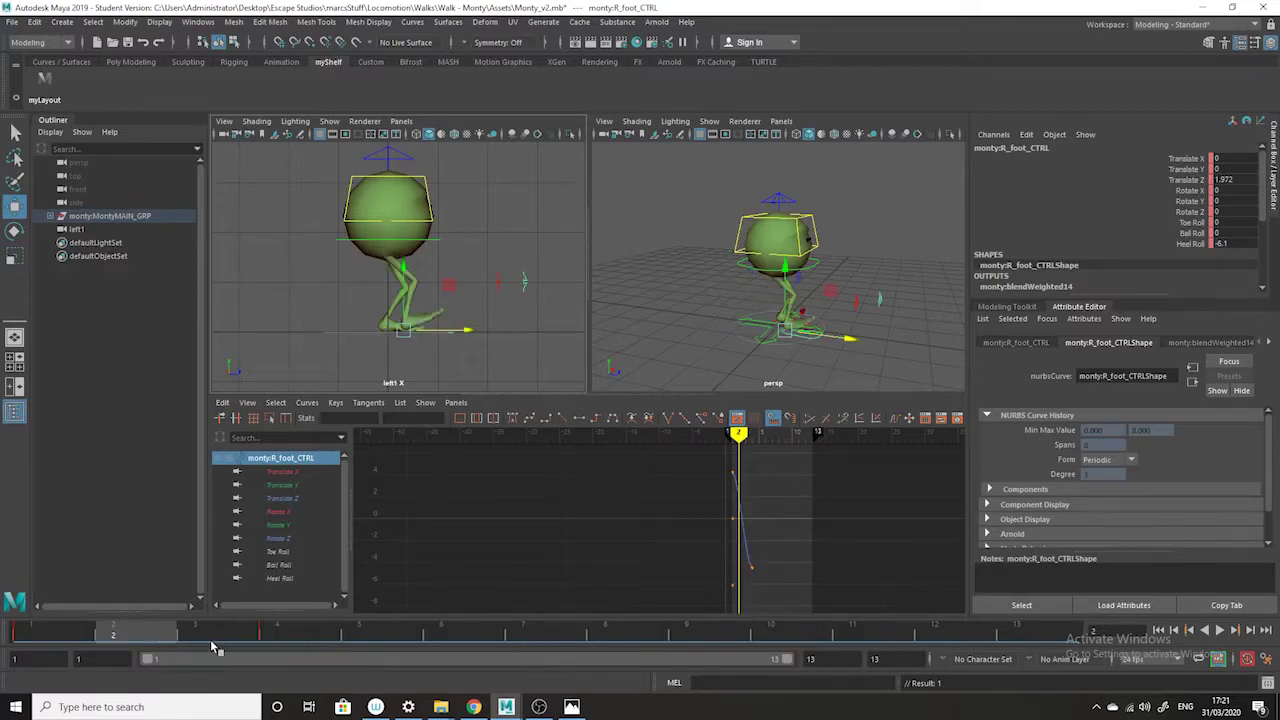
pyautogui.click(135, 637)
pyautogui.doubleClick(1230, 243)
pyautogui.write('0')
pyautogui.press('Return')
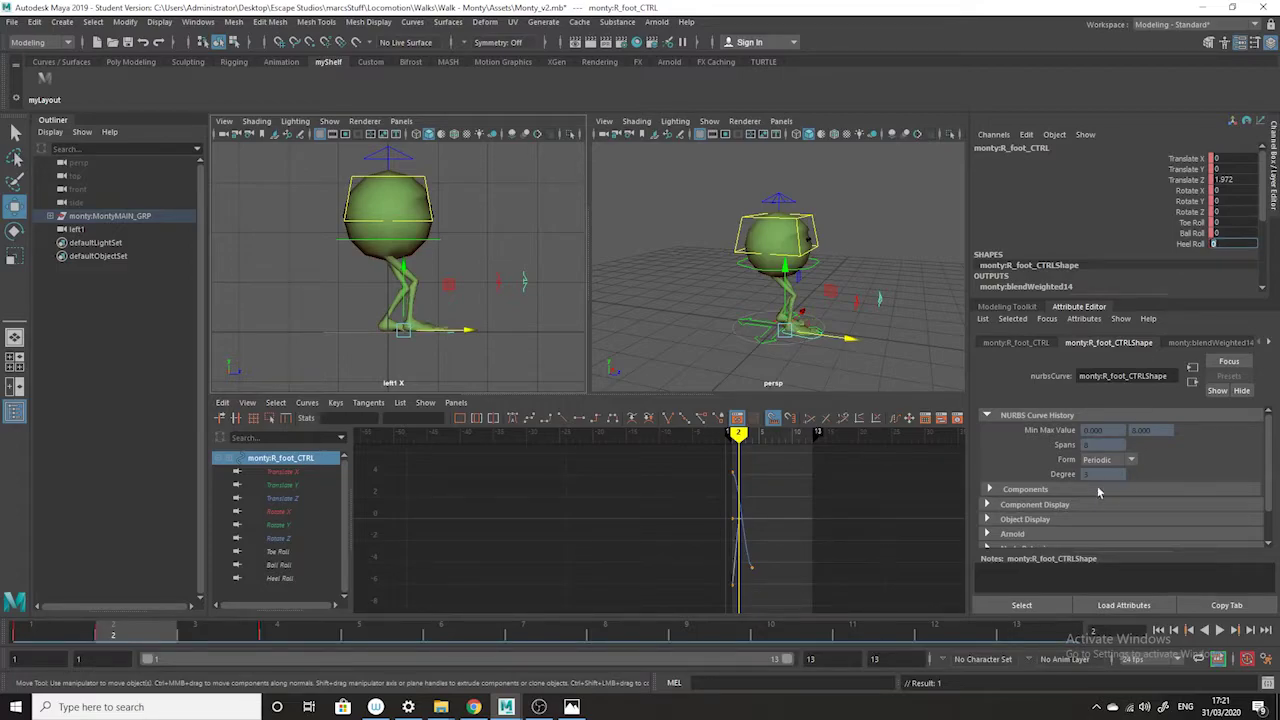
# At frame 4, move the right foot control back to about -5.96 in Translate Z to match the reference, and play back the motion
pyautogui.click(275, 635)
pyautogui.moveTo(391, 329); pyautogui.dragTo(373, 331)
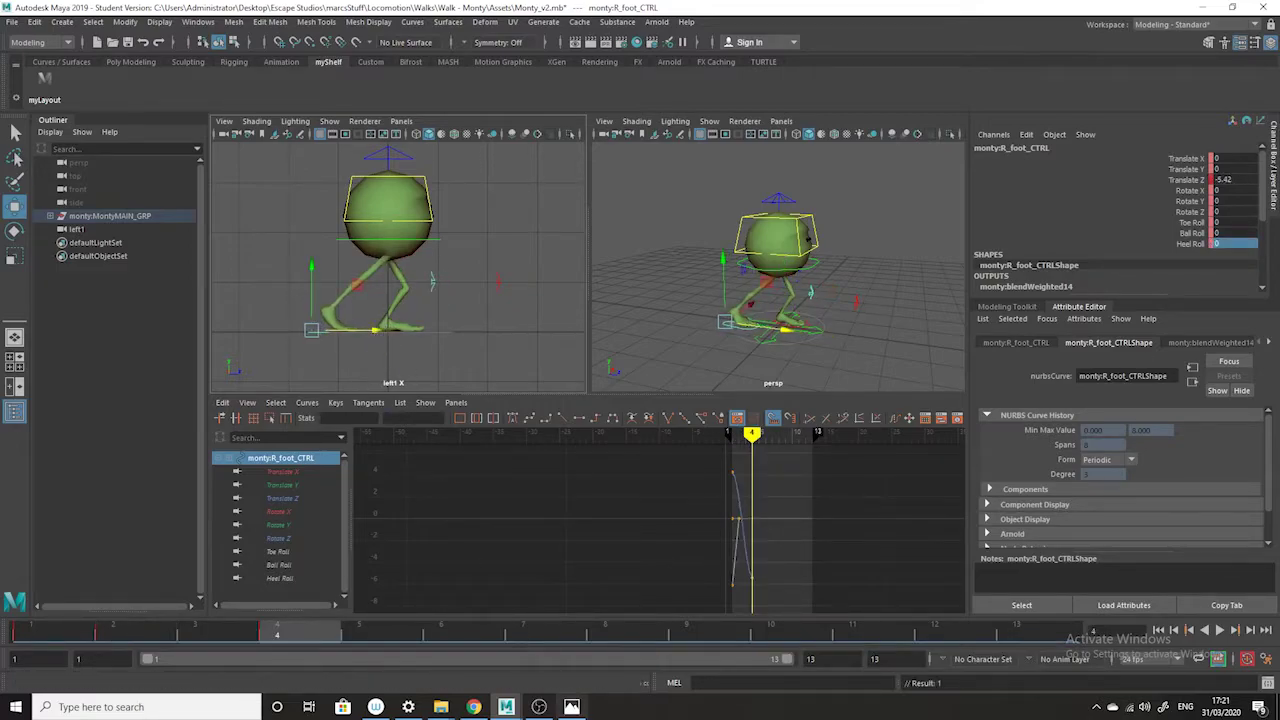
pyautogui.click(572, 707)
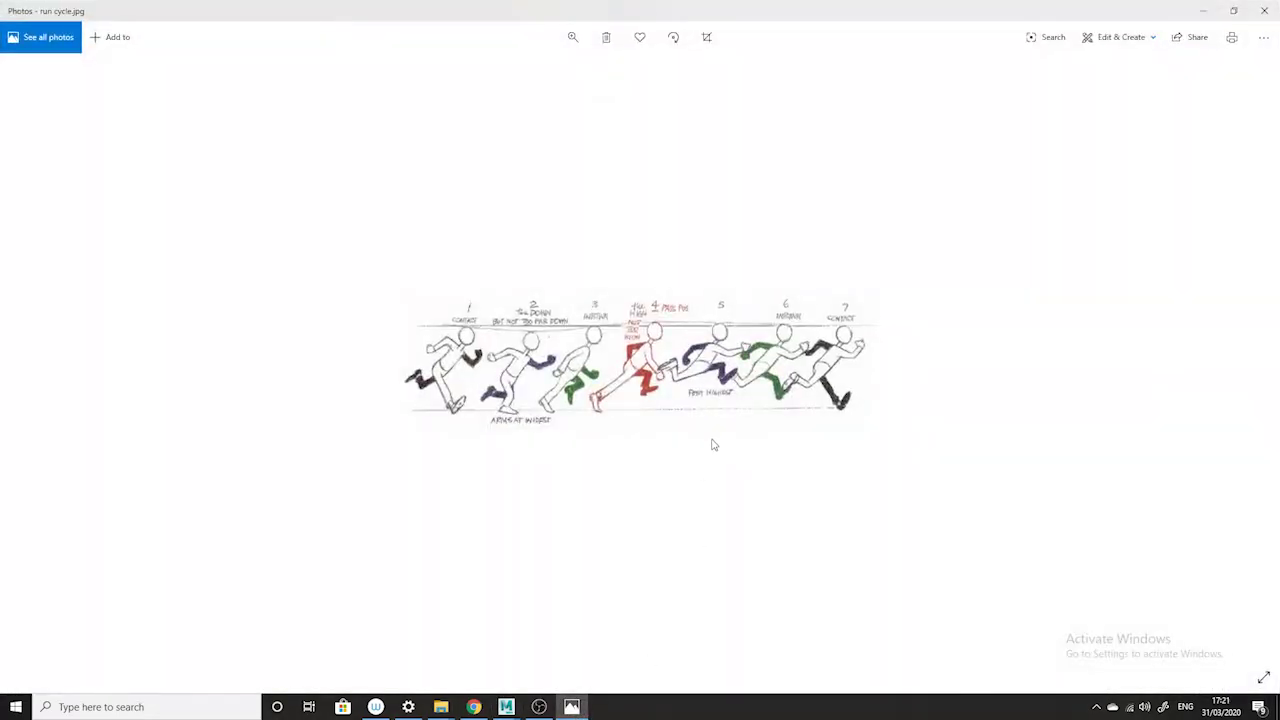
pyautogui.click(1203, 10)
pyautogui.moveTo(374, 333); pyautogui.dragTo(367, 334)
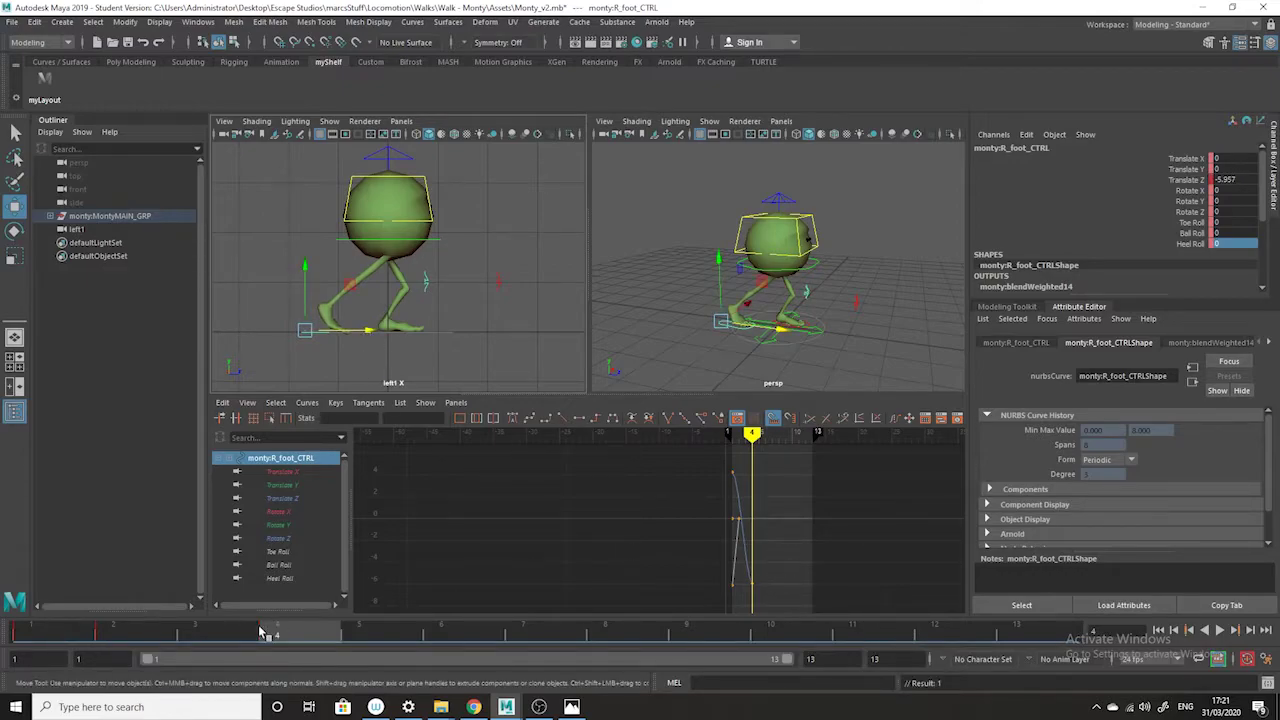
pyautogui.hotkey('alt', 'v')
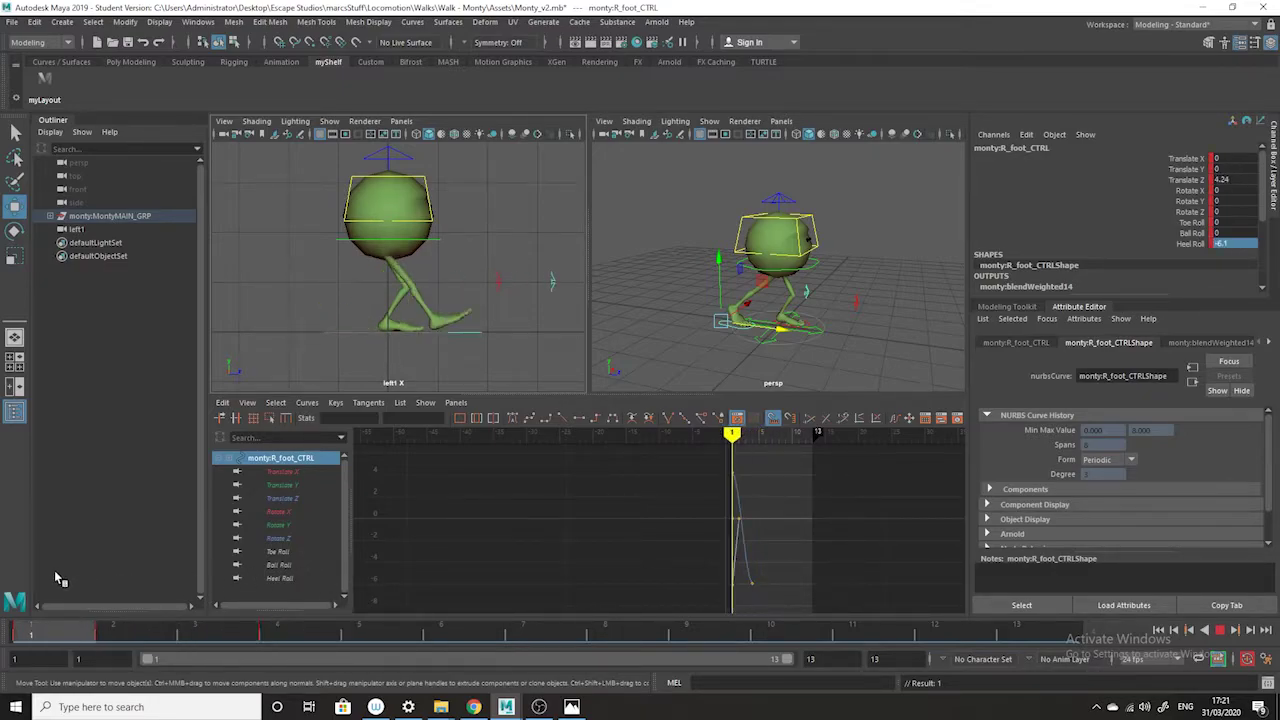
pyautogui.hotkey('alt', 'v')
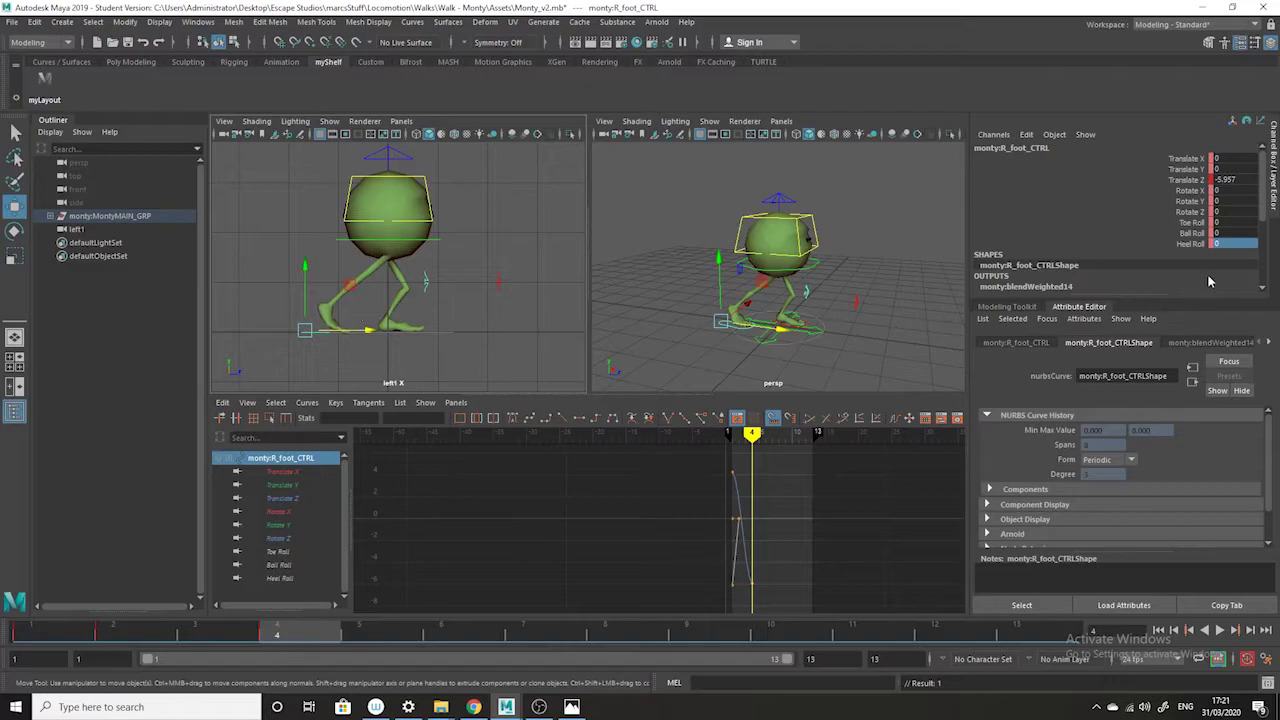
# At frame 4, raise the right foot control's Ball Roll to 10 and key it
pyautogui.click(1195, 222)
pyautogui.click(1195, 233)
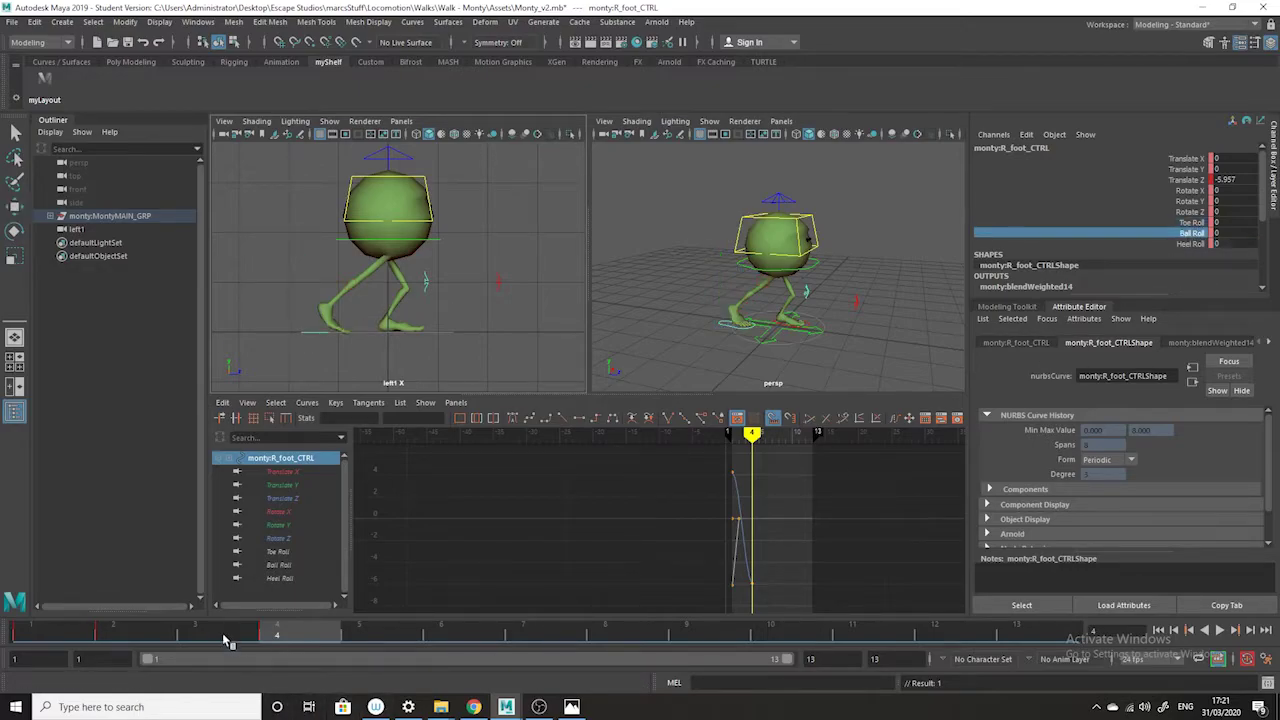
pyautogui.moveTo(403, 346); pyautogui.dragTo(481, 341, button='middle')
pyautogui.press('s')
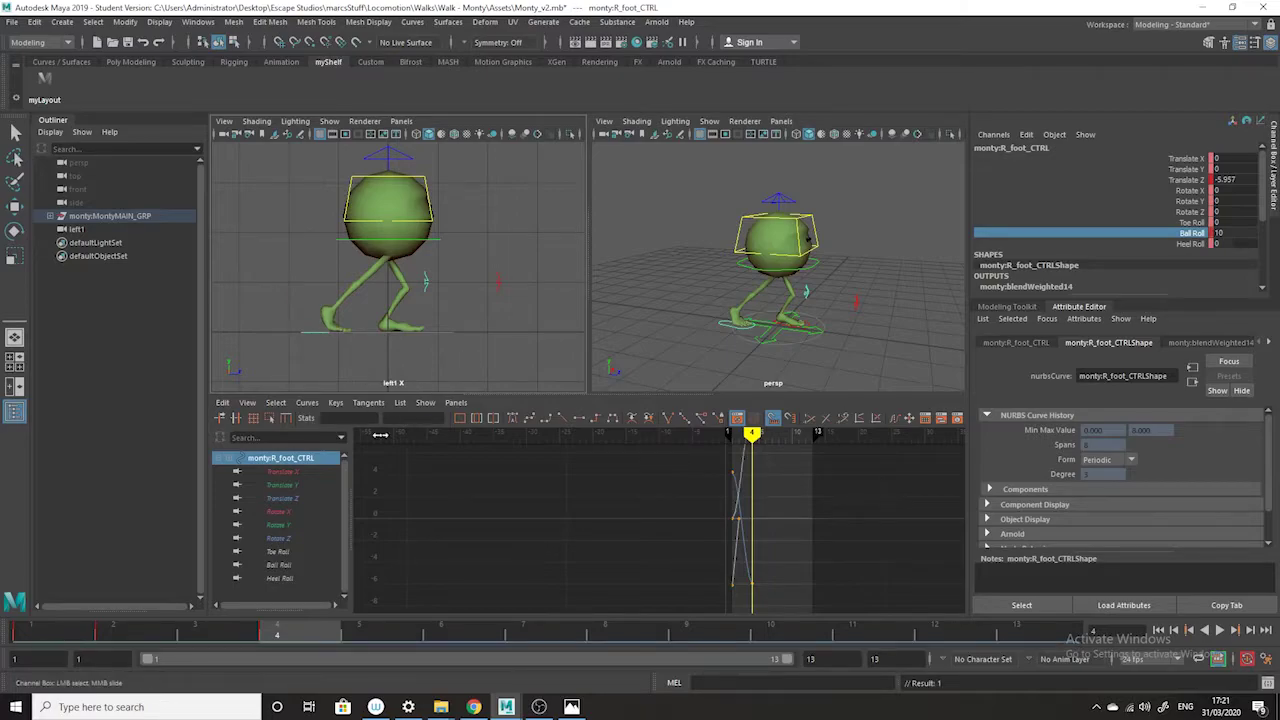
# At frame 3, set the right foot control's Ball Roll to 0 and play back the foot motion over frames 1 to 4
pyautogui.moveTo(270, 636); pyautogui.dragTo(242, 638)
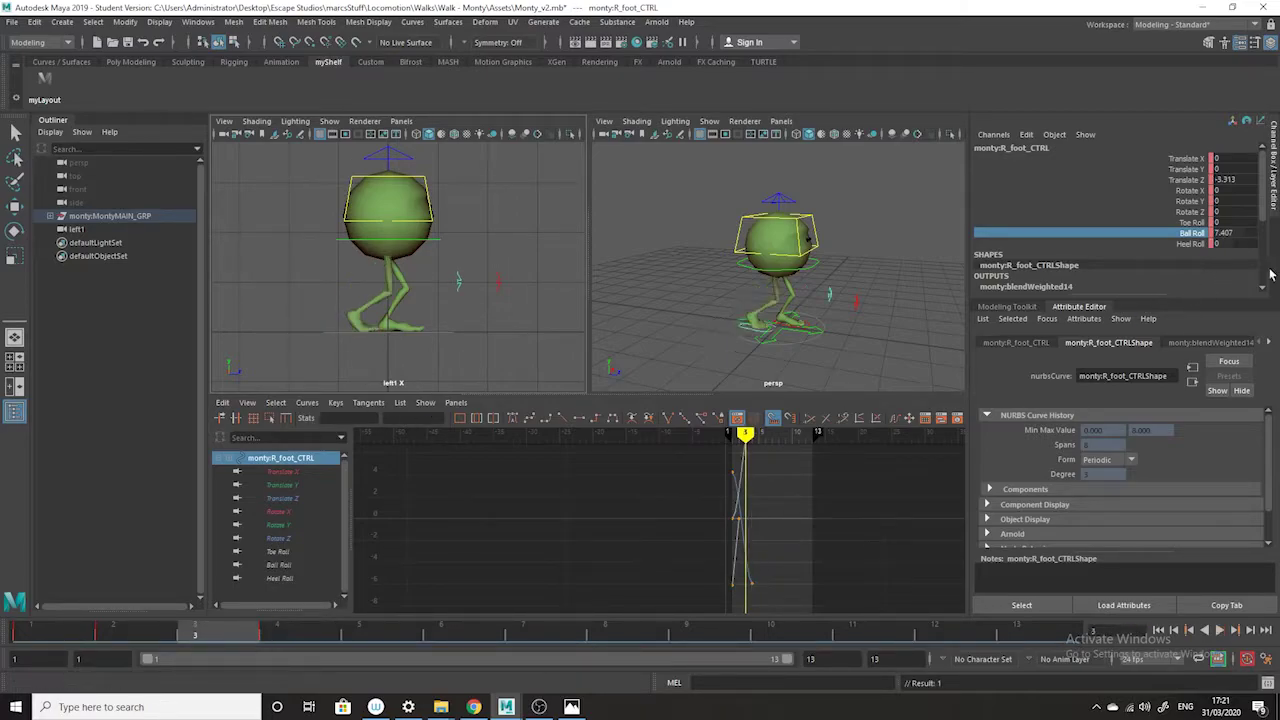
pyautogui.click(1228, 234)
pyautogui.write('0')
pyautogui.press('Return')
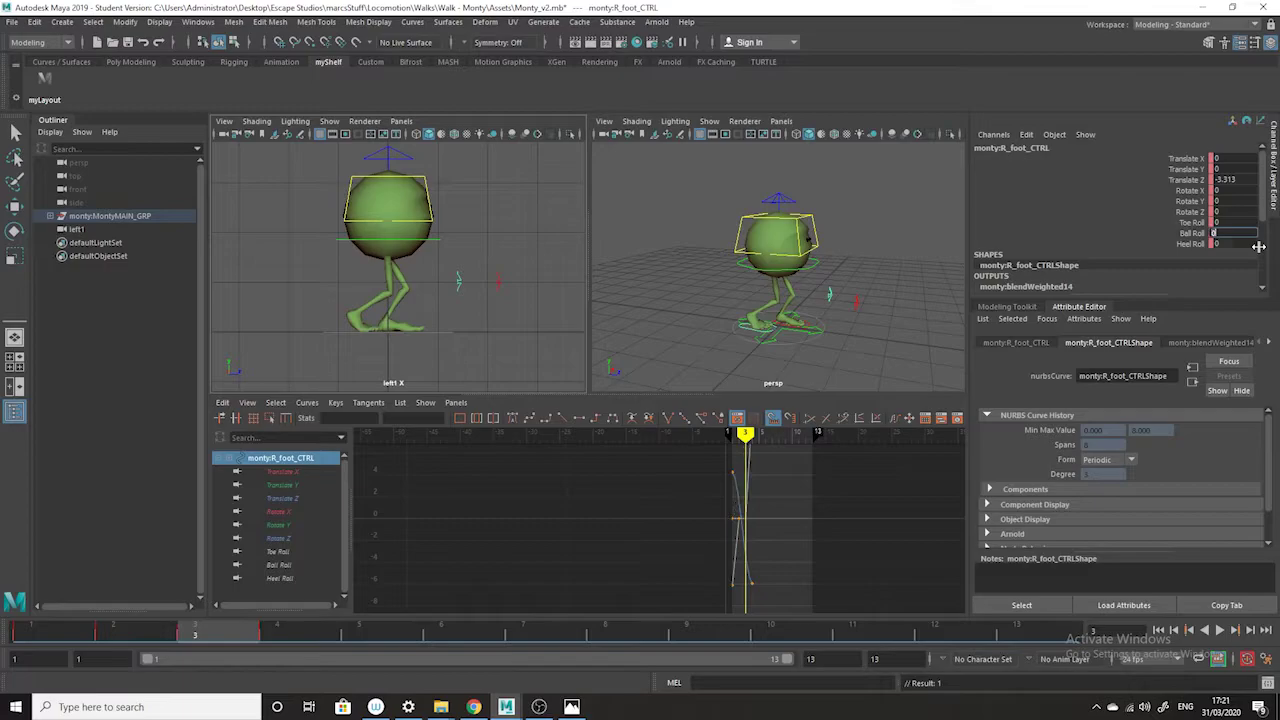
pyautogui.click(1195, 233)
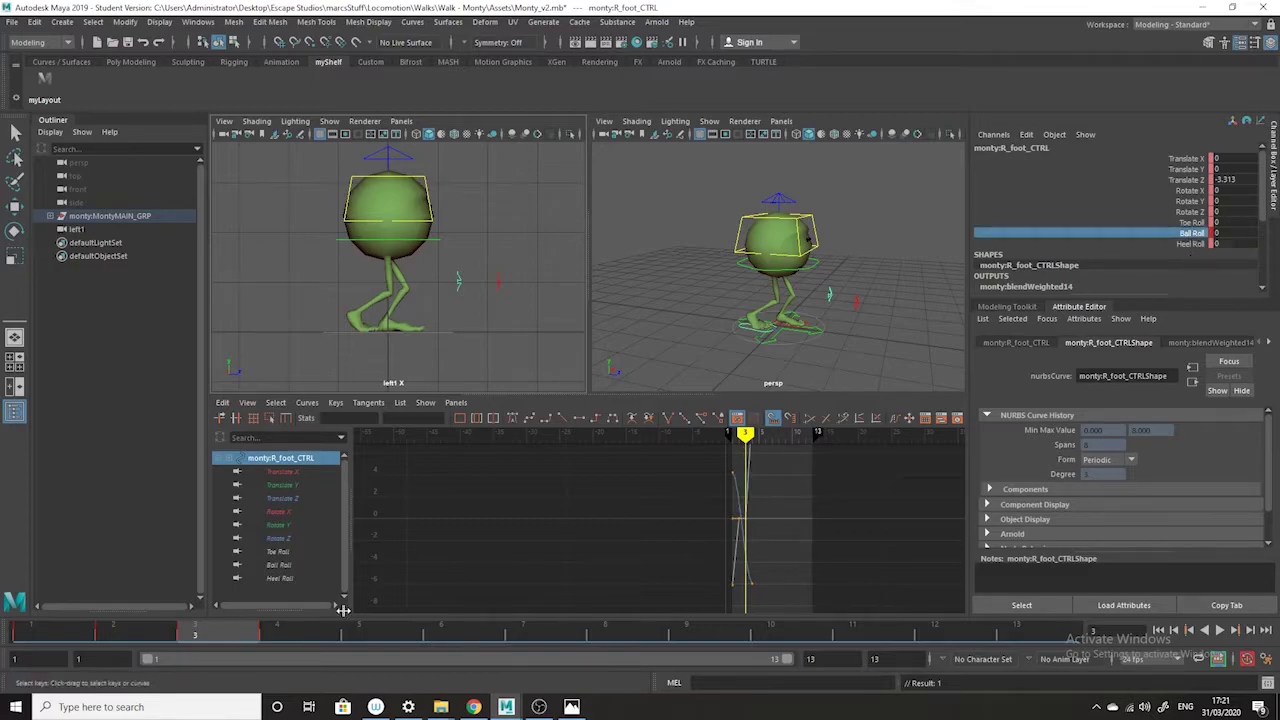
pyautogui.moveTo(306, 638); pyautogui.dragTo(94, 612)
pyautogui.hotkey('alt', 'v')
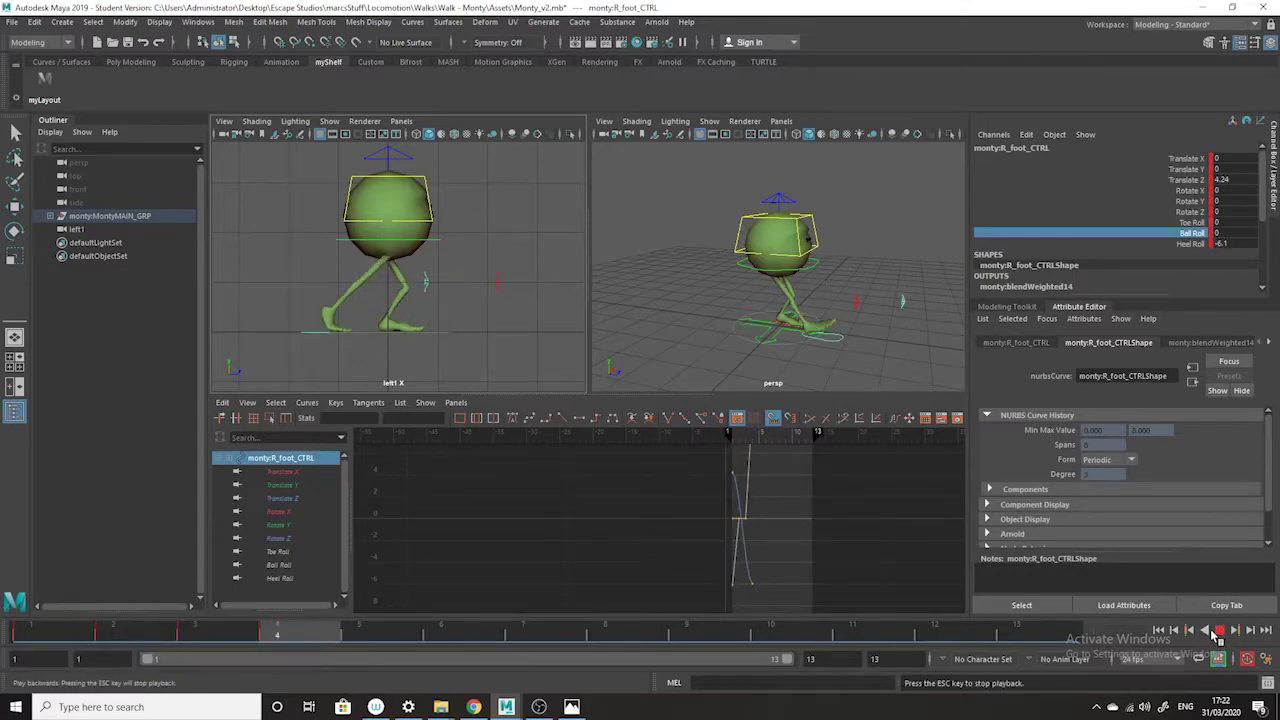
pyautogui.press('Escape')
pyautogui.hotkey('alt', 'v')
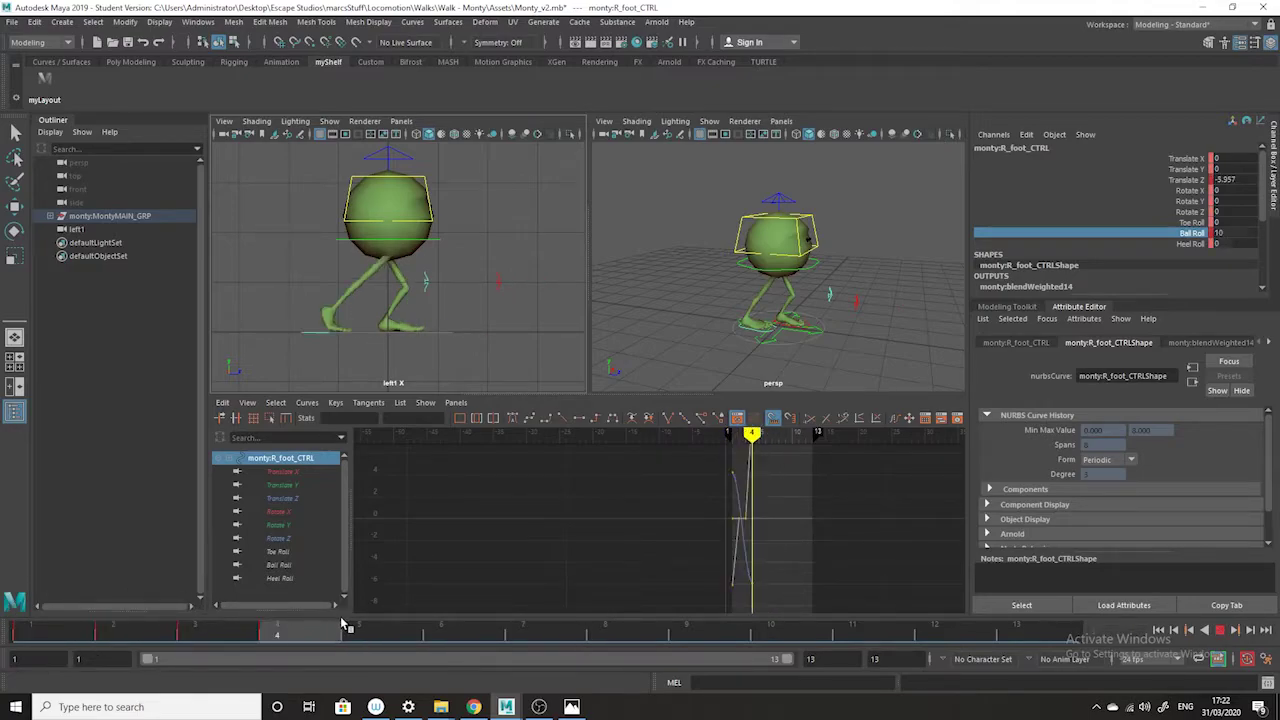
pyautogui.press('Escape')
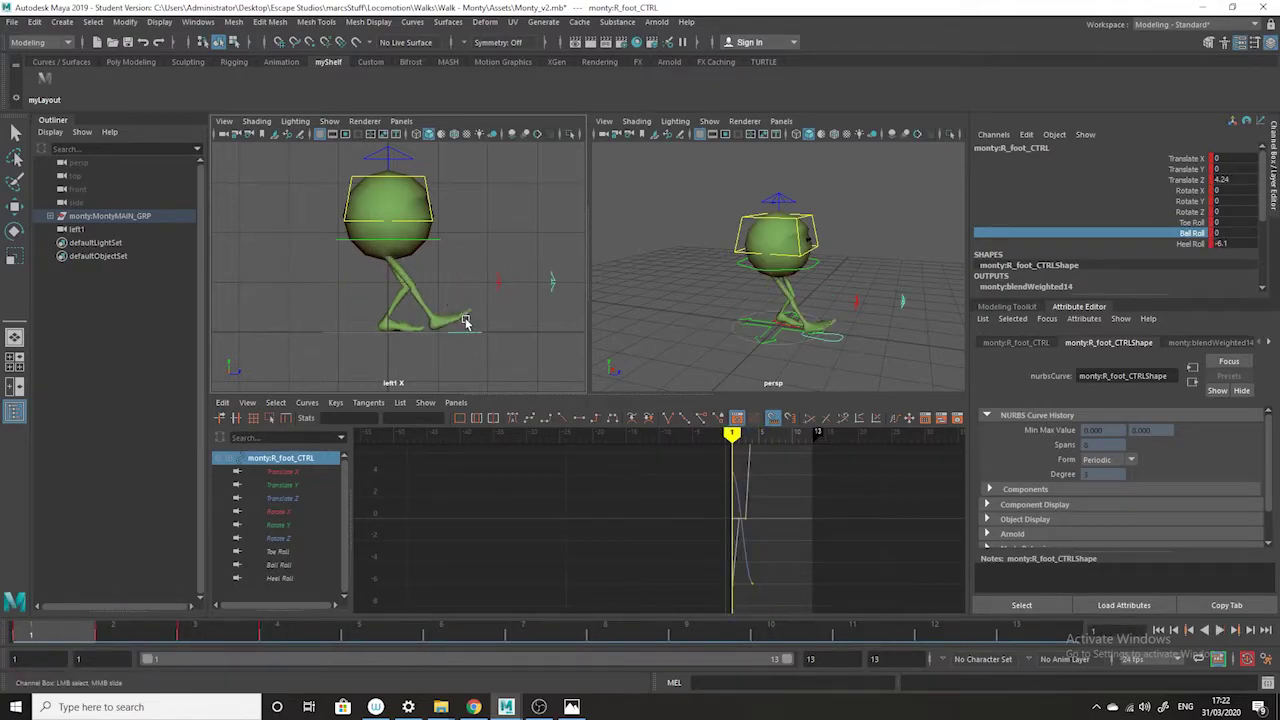
# Examine the right foot control's Heel Roll, Toe Roll, Ball Roll and Translate Z curves against the foot motion from frame 1 to 5
pyautogui.click(285, 579)
pyautogui.keyDown('alt'); pyautogui.moveTo(758, 551); pyautogui.dragTo(632, 553, button='middle'); pyautogui.keyUp('alt')
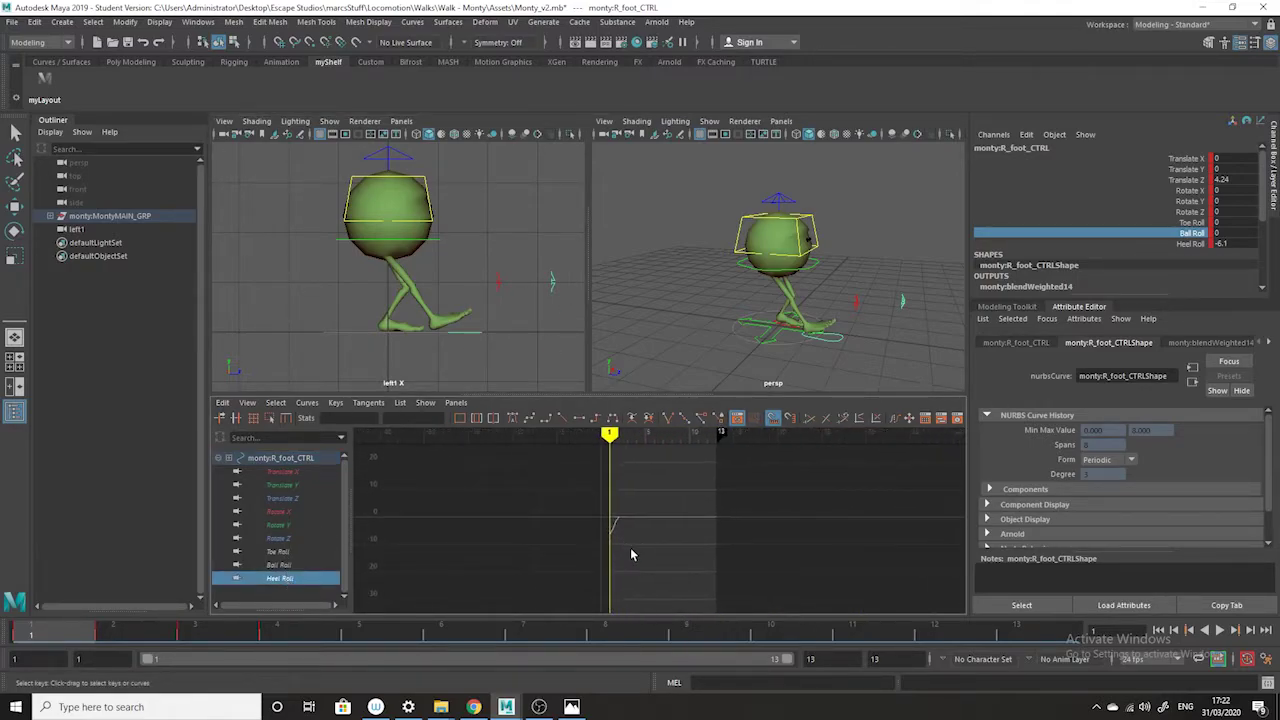
pyautogui.keyDown('alt'); pyautogui.moveTo(632, 553); pyautogui.dragTo(637, 566, button='right'); pyautogui.keyUp('alt')
pyautogui.moveTo(75, 642)
pyautogui.mouseDown()
pyautogui.moveTo(112, 640)
pyautogui.moveTo(30, 642)
pyautogui.moveTo(285, 650)
pyautogui.mouseUp()
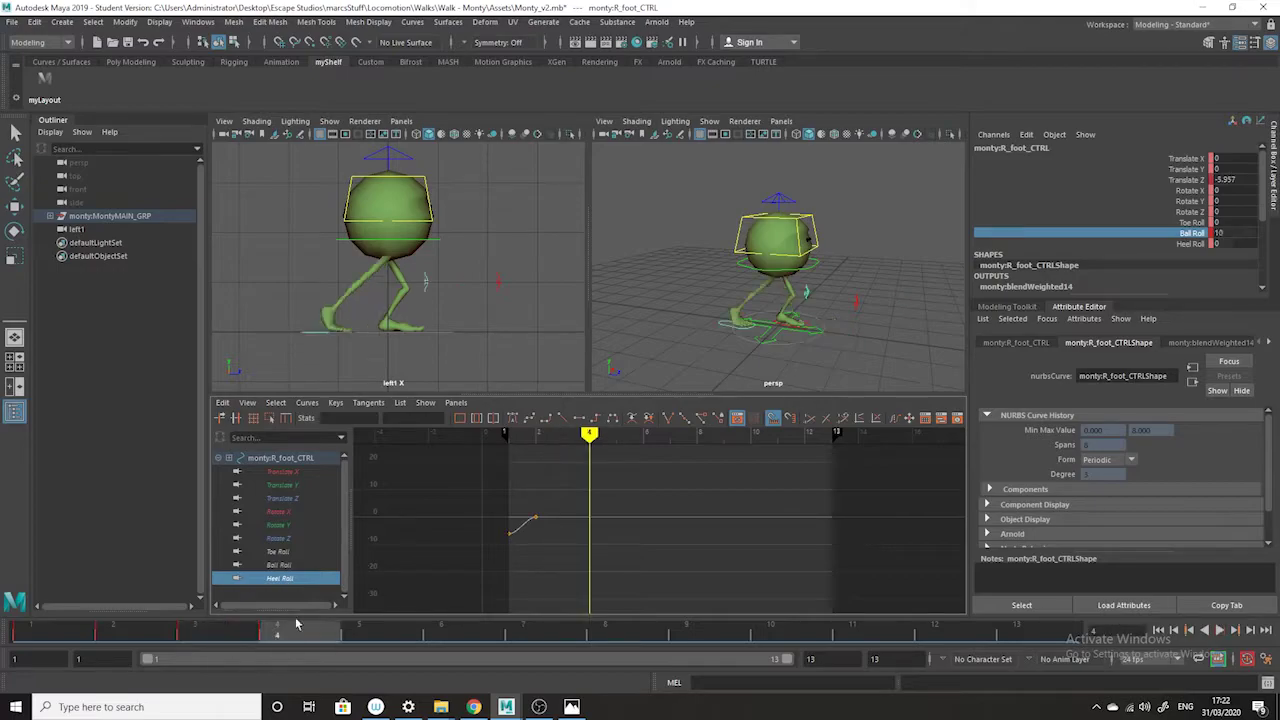
pyautogui.click(285, 552)
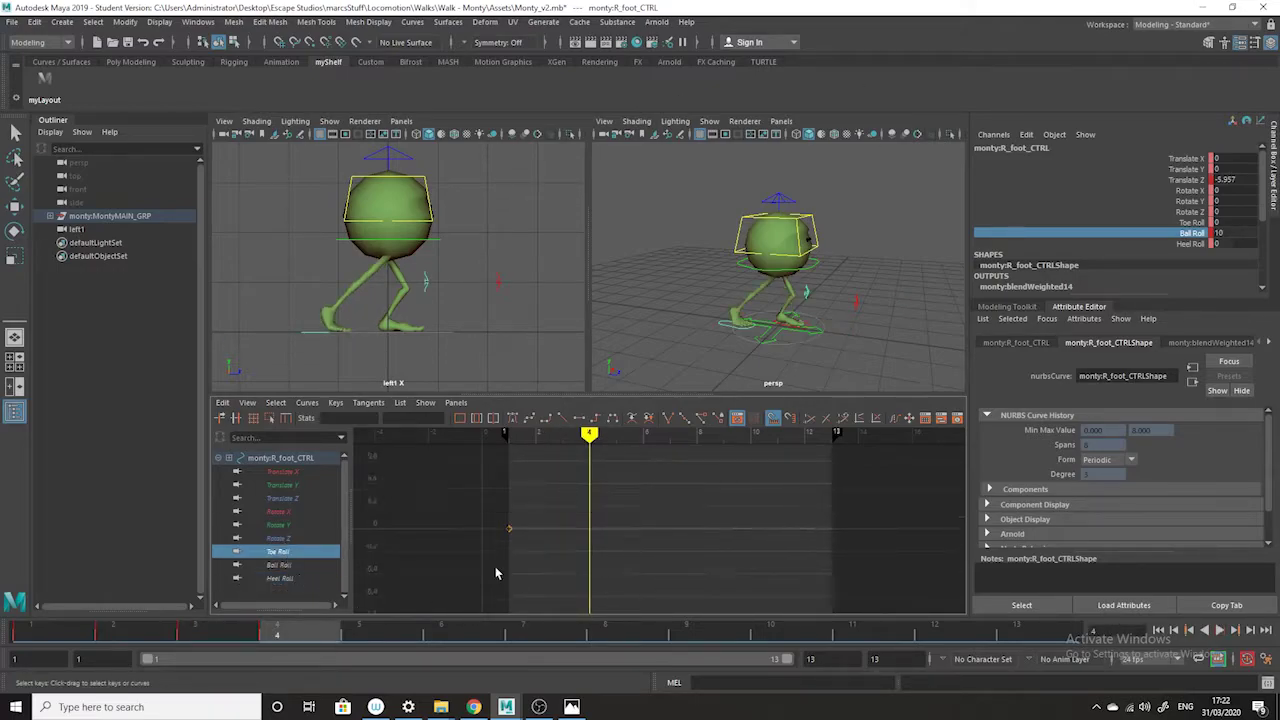
pyautogui.click(280, 566)
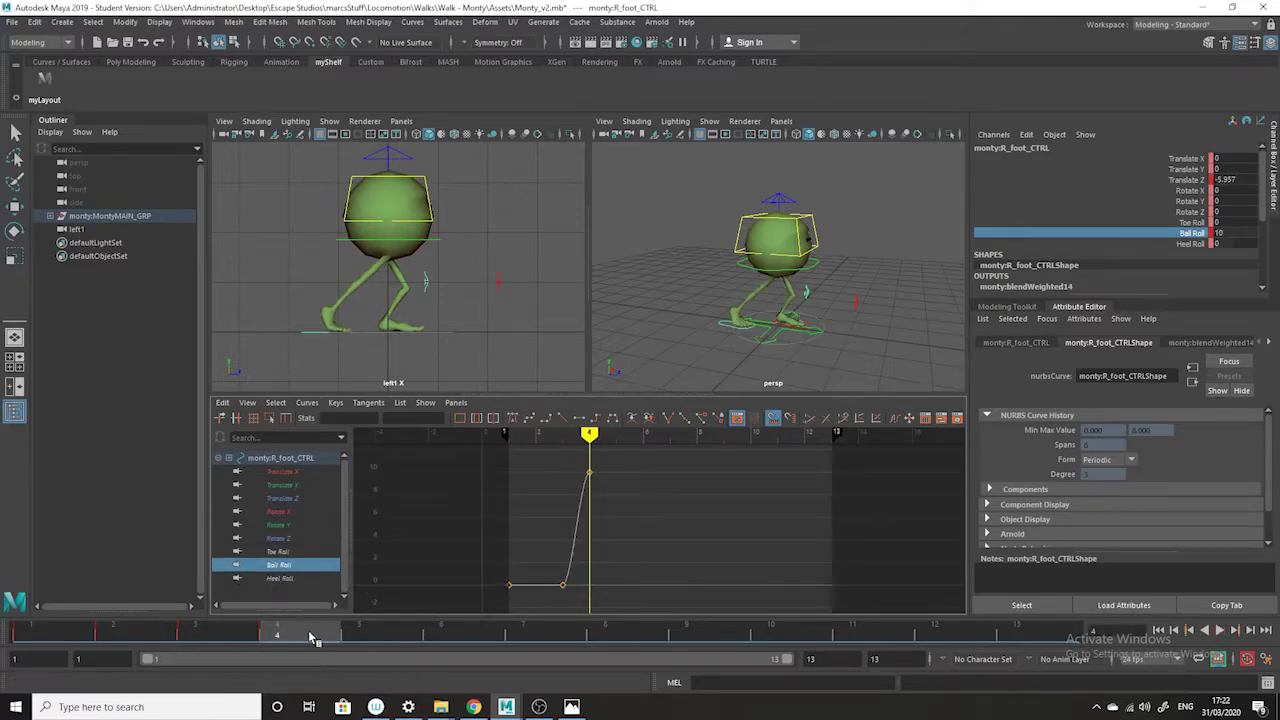
pyautogui.keyDown('shift'); pyautogui.click(283, 579); pyautogui.keyUp('shift')
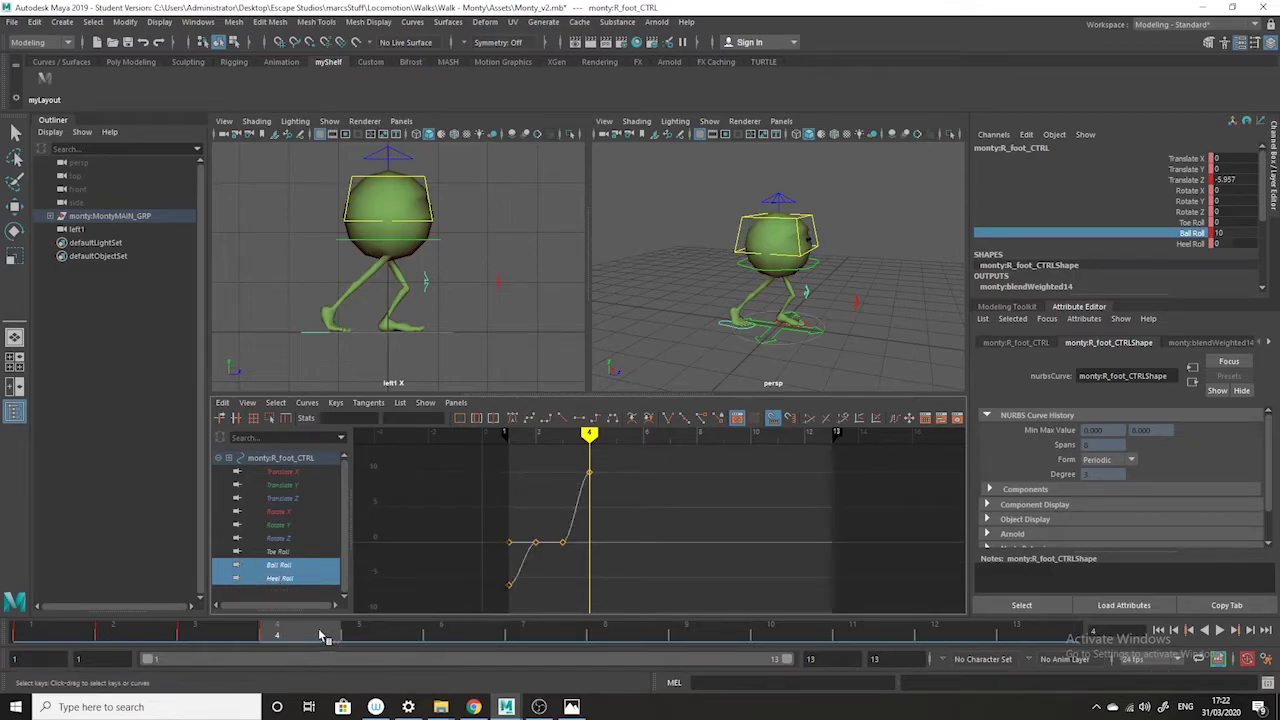
pyautogui.moveTo(322, 636); pyautogui.dragTo(33, 627)
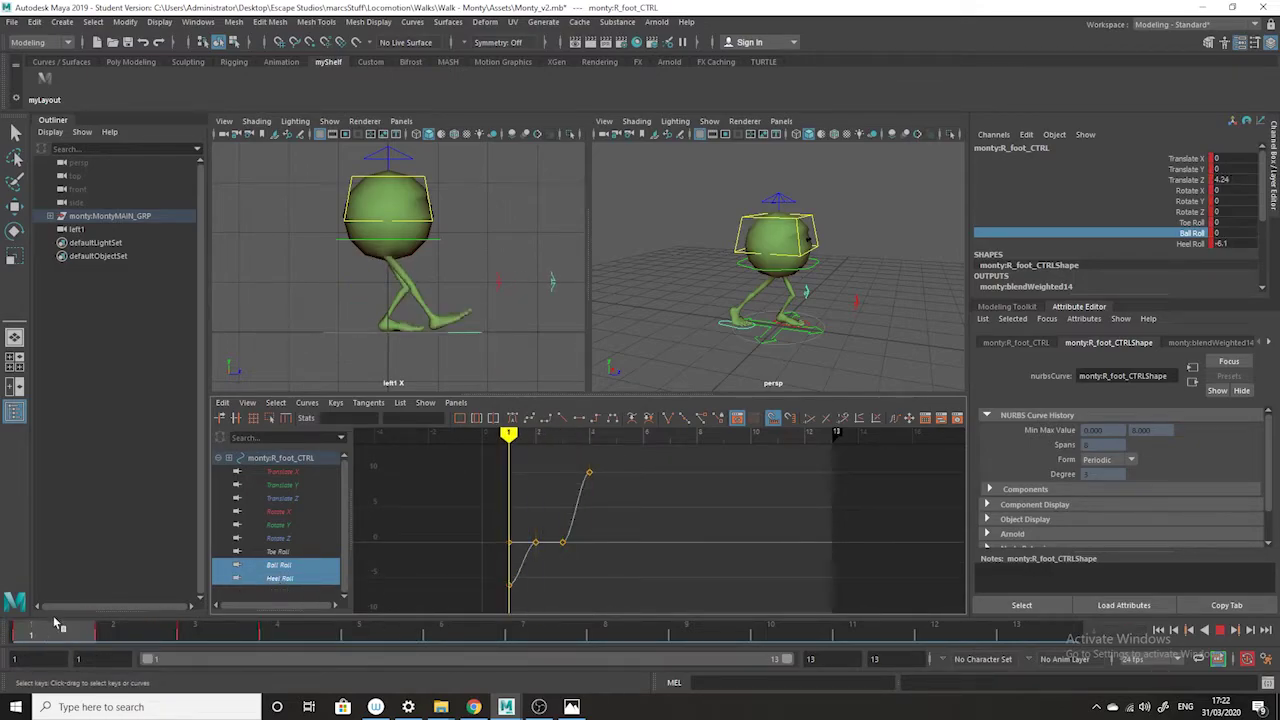
pyautogui.press('Escape')
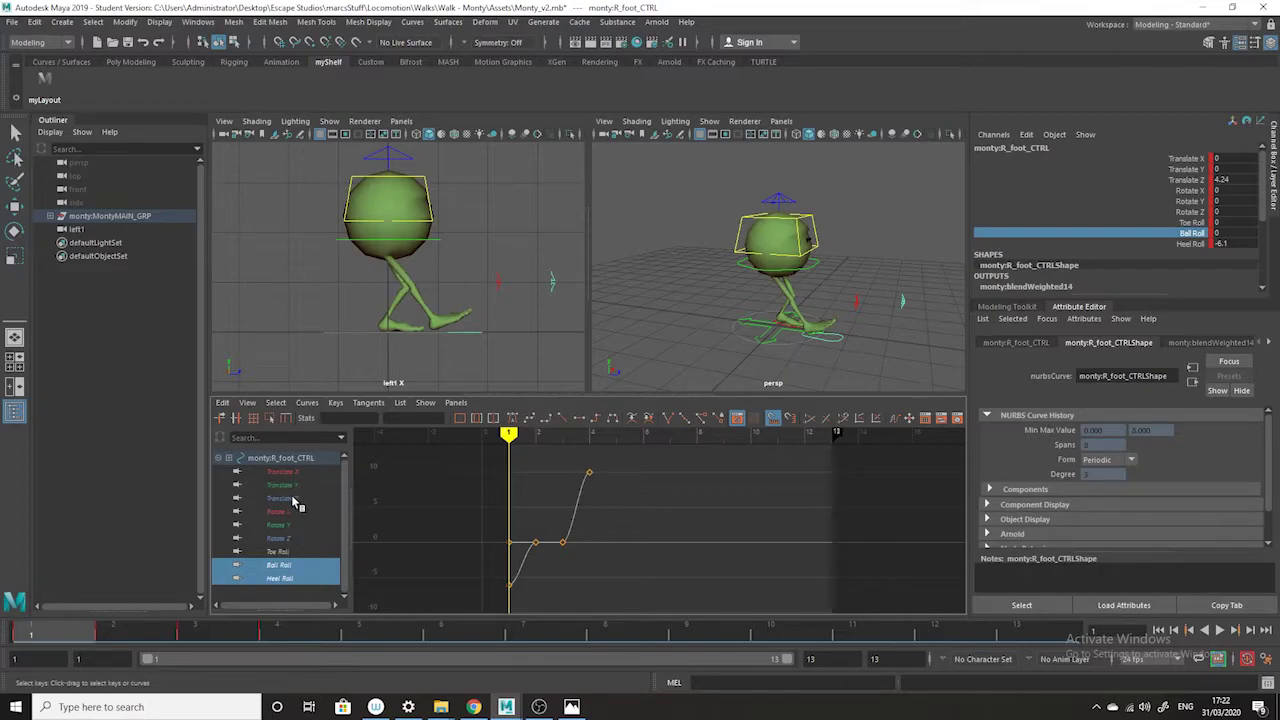
pyautogui.click(291, 496)
pyautogui.moveTo(83, 630)
pyautogui.mouseDown()
pyautogui.moveTo(300, 625)
pyautogui.moveTo(309, 614)
pyautogui.moveTo(50, 625)
pyautogui.moveTo(245, 607)
pyautogui.moveTo(498, 617)
pyautogui.moveTo(6, 553)
pyautogui.moveTo(220, 600)
pyautogui.moveTo(415, 597)
pyautogui.mouseUp()
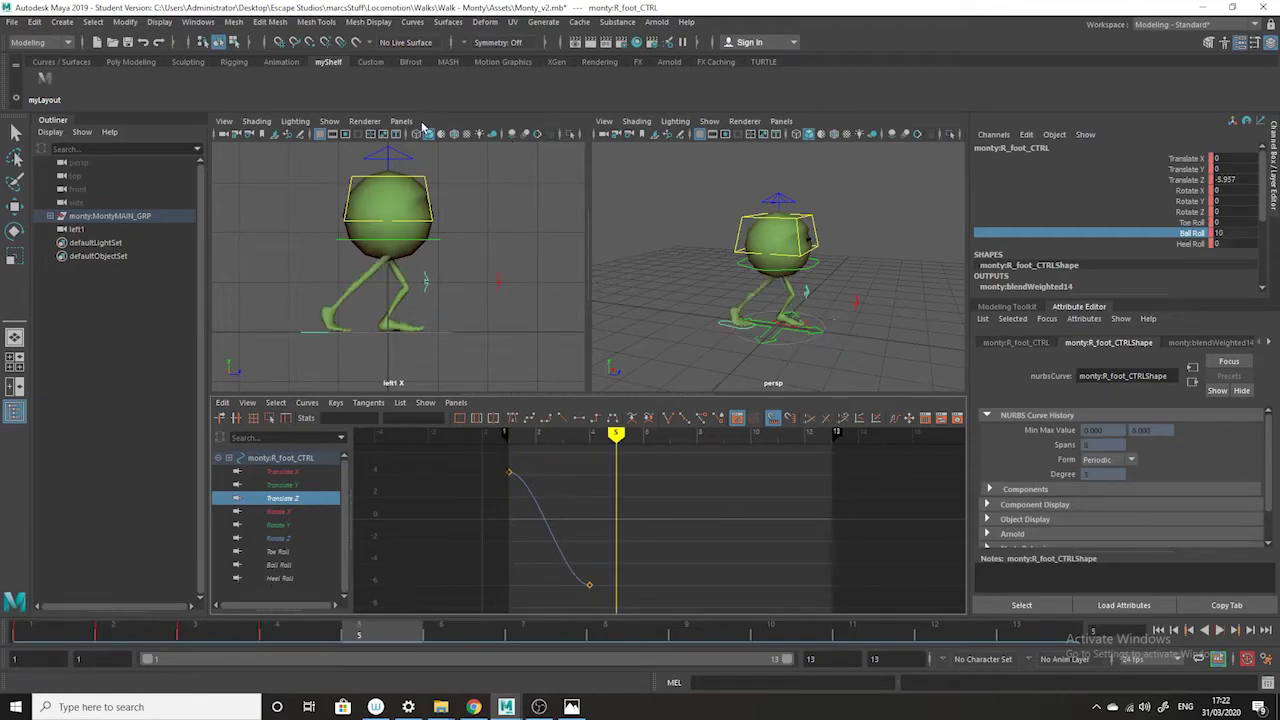
# At frame 6, raise the right foot control to about 2.04 in Translate Y, rotate it to about 36° in X, and key it
pyautogui.click(571, 707)
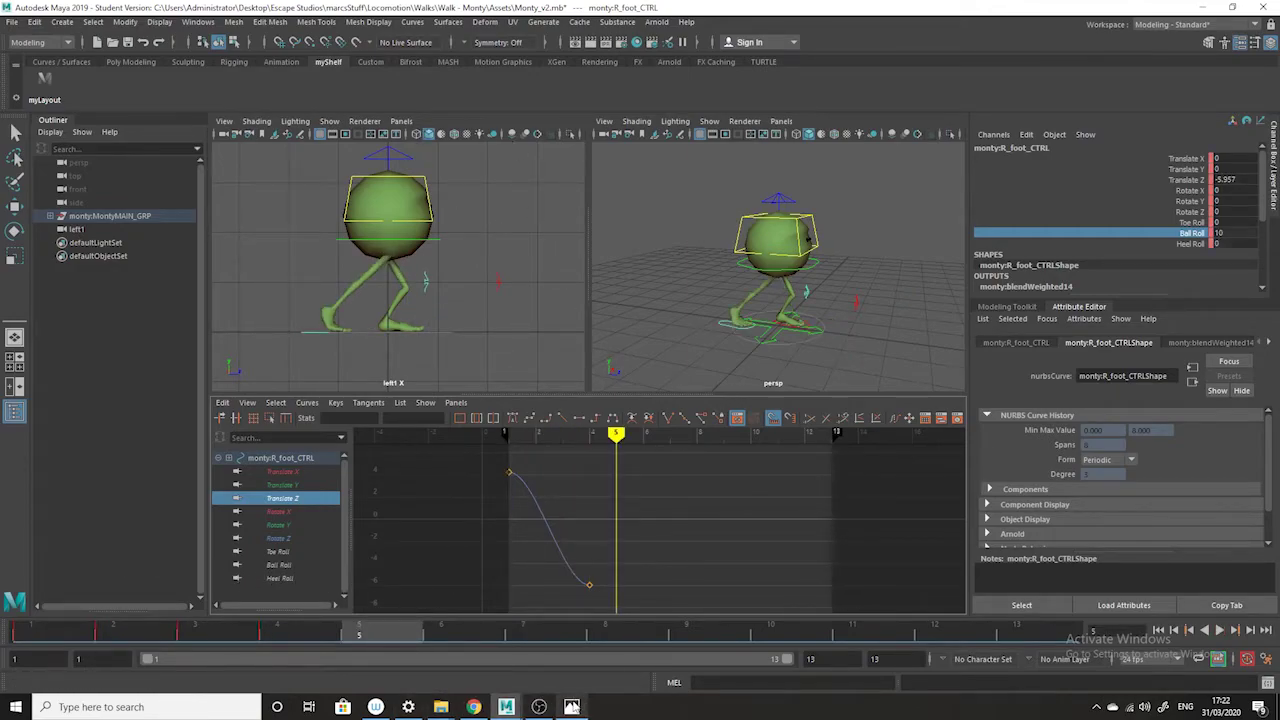
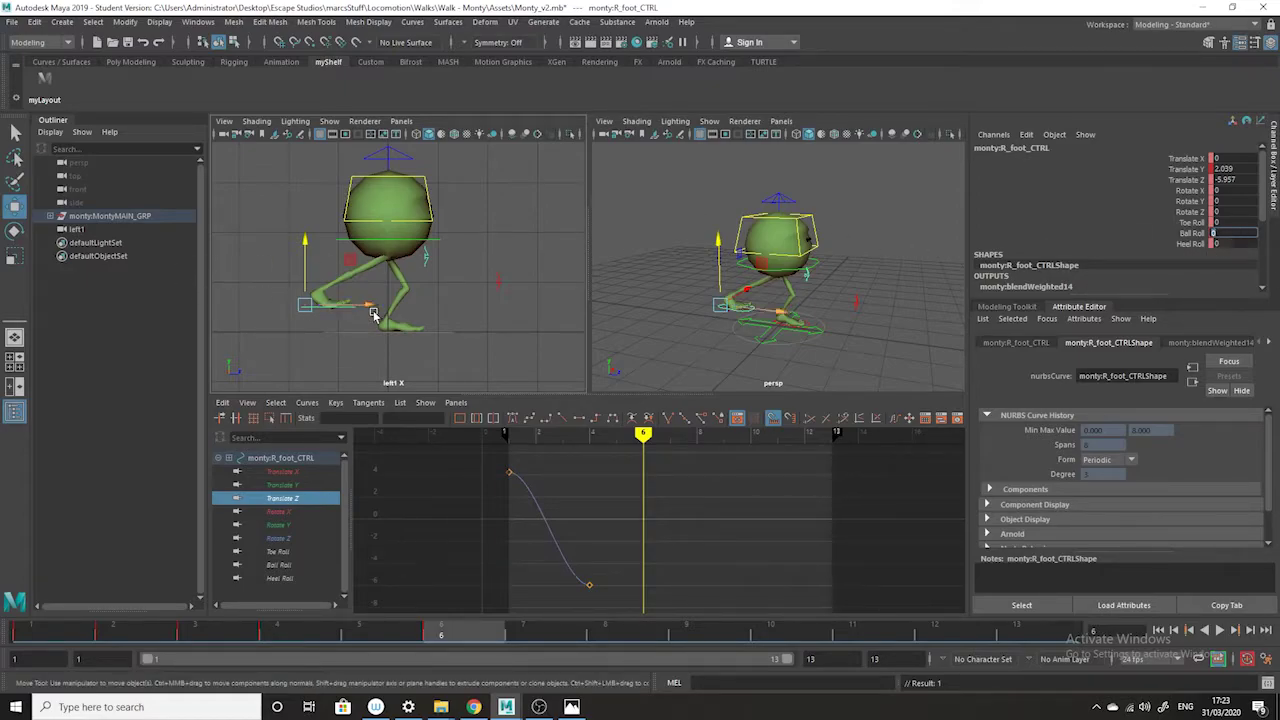
pyautogui.click(663, 322)
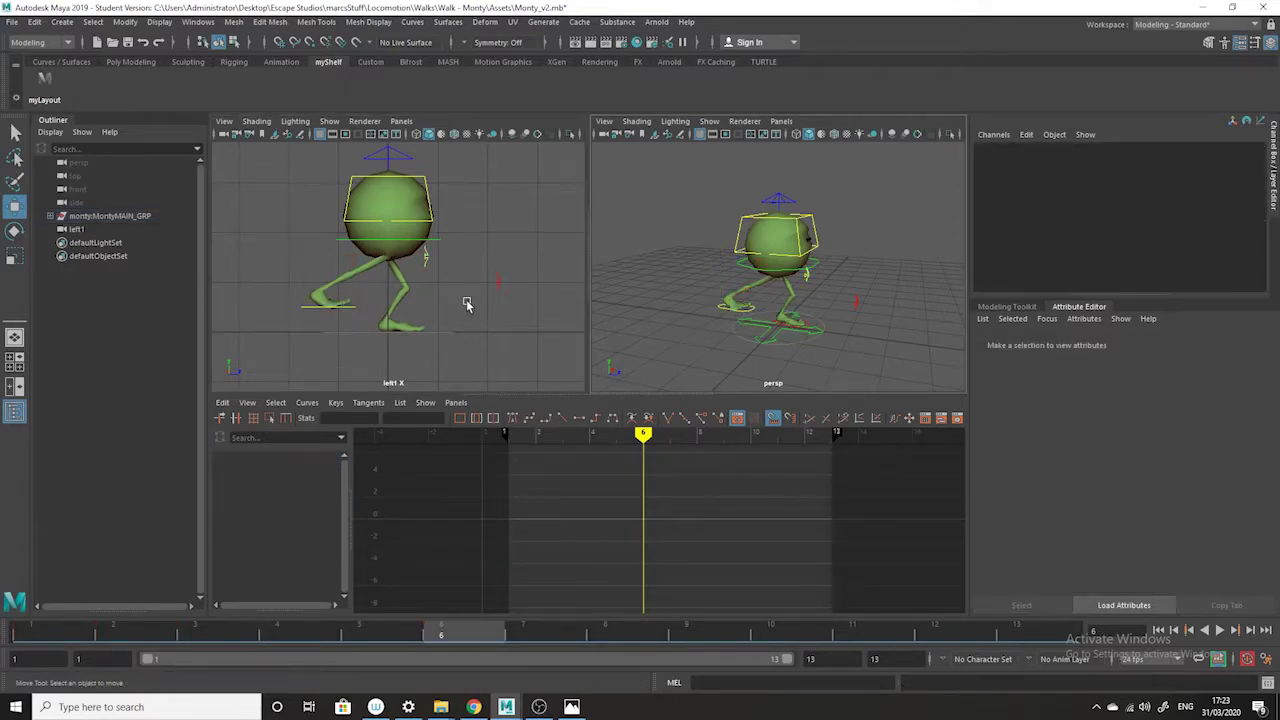
pyautogui.click(351, 307)
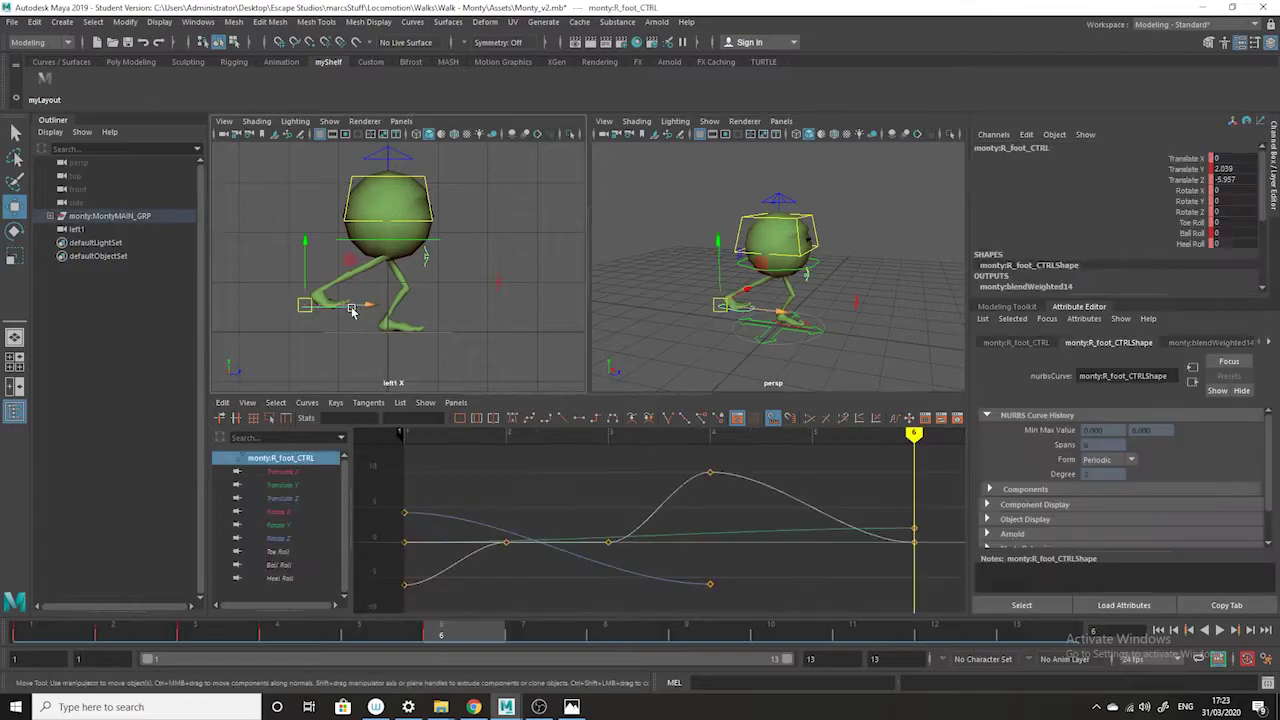
pyautogui.click(15, 229)
pyautogui.moveTo(362, 282); pyautogui.dragTo(352, 330)
pyautogui.press('s')
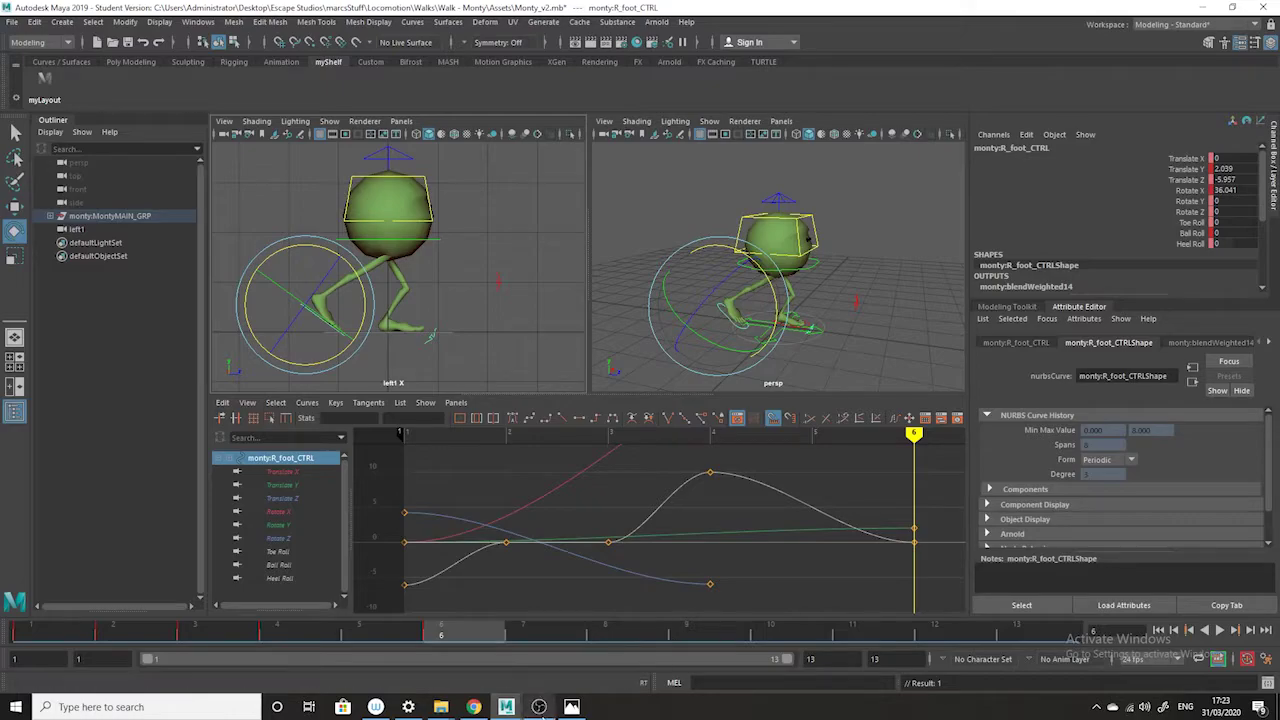
# Match the reference at frame 6 by moving the right foot control to about 3.97 in Translate Y and -4.67 in Translate Z, rotated to about 62° in X
pyautogui.click(571, 707)
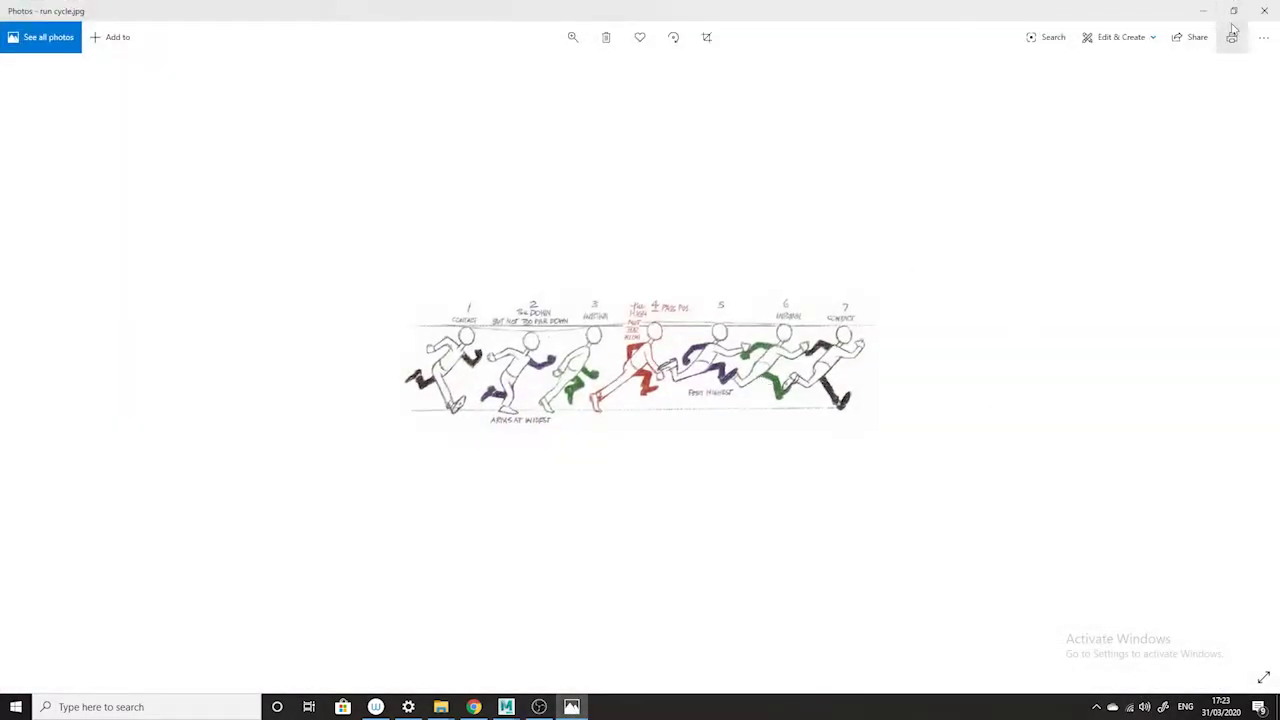
pyautogui.click(1204, 15)
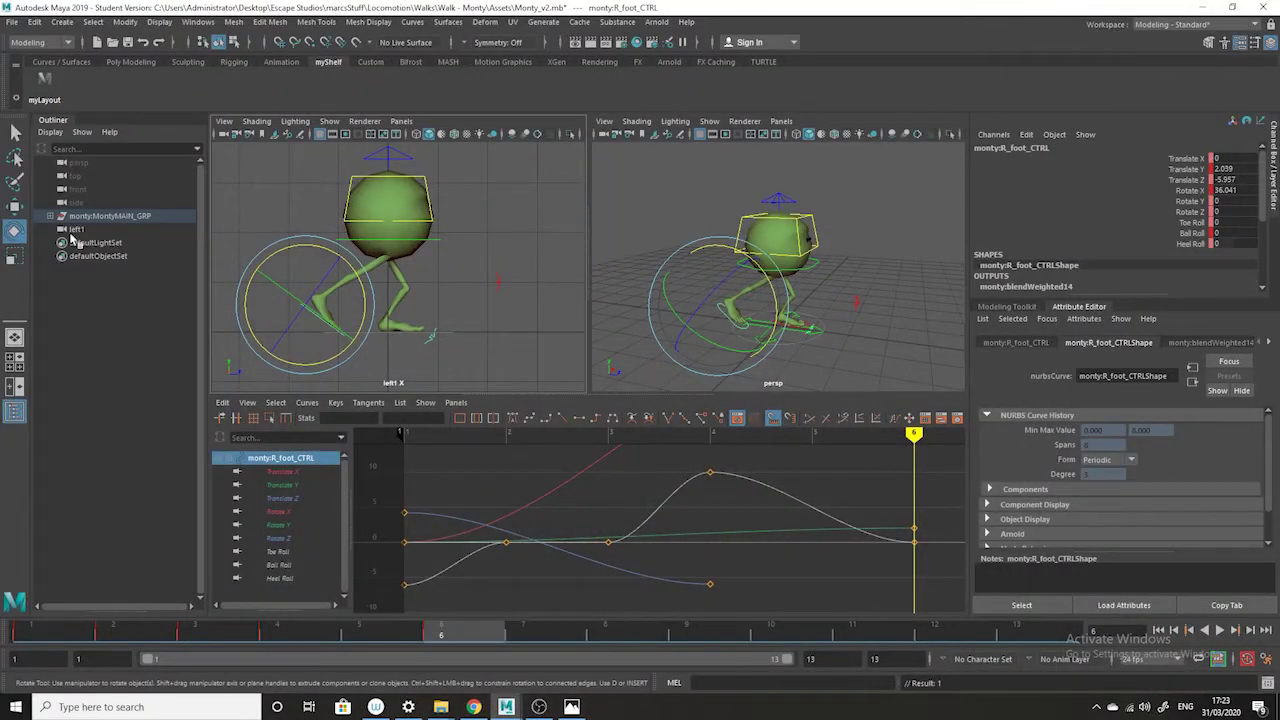
pyautogui.moveTo(395, 318); pyautogui.dragTo(443, 304)
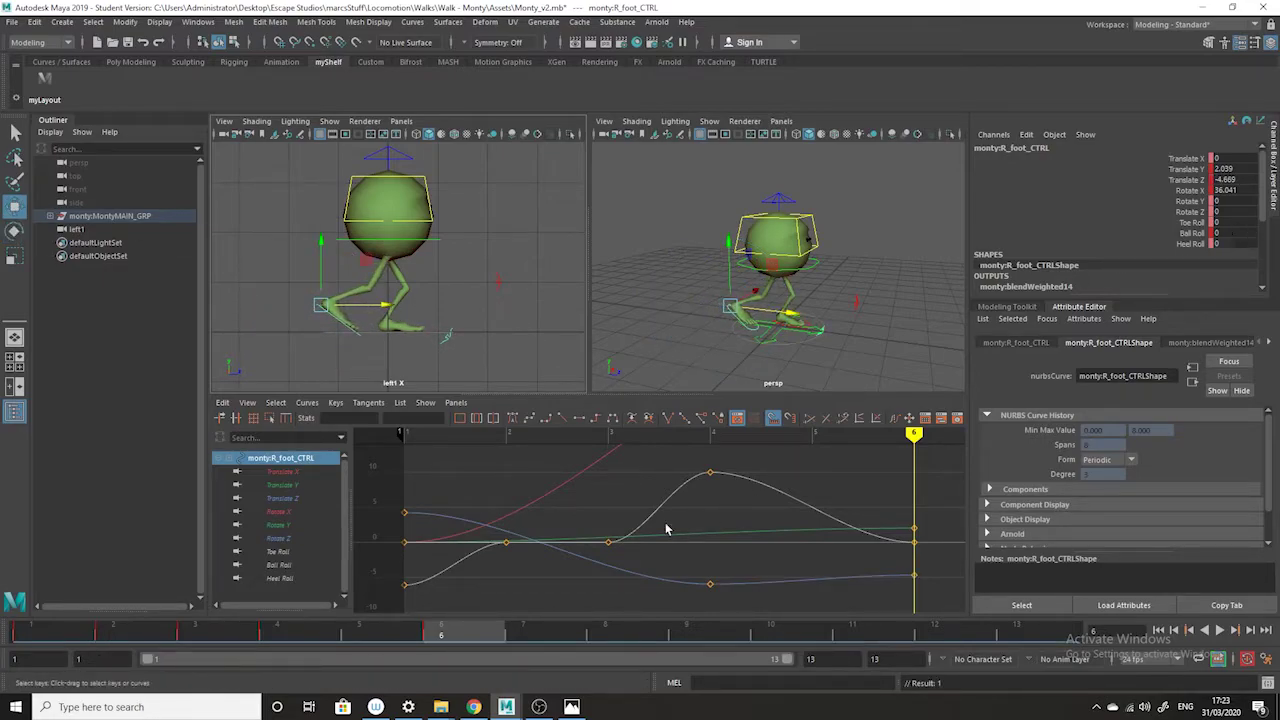
pyautogui.press('e')
pyautogui.moveTo(383, 296); pyautogui.dragTo(350, 330)
pyautogui.click(16, 206)
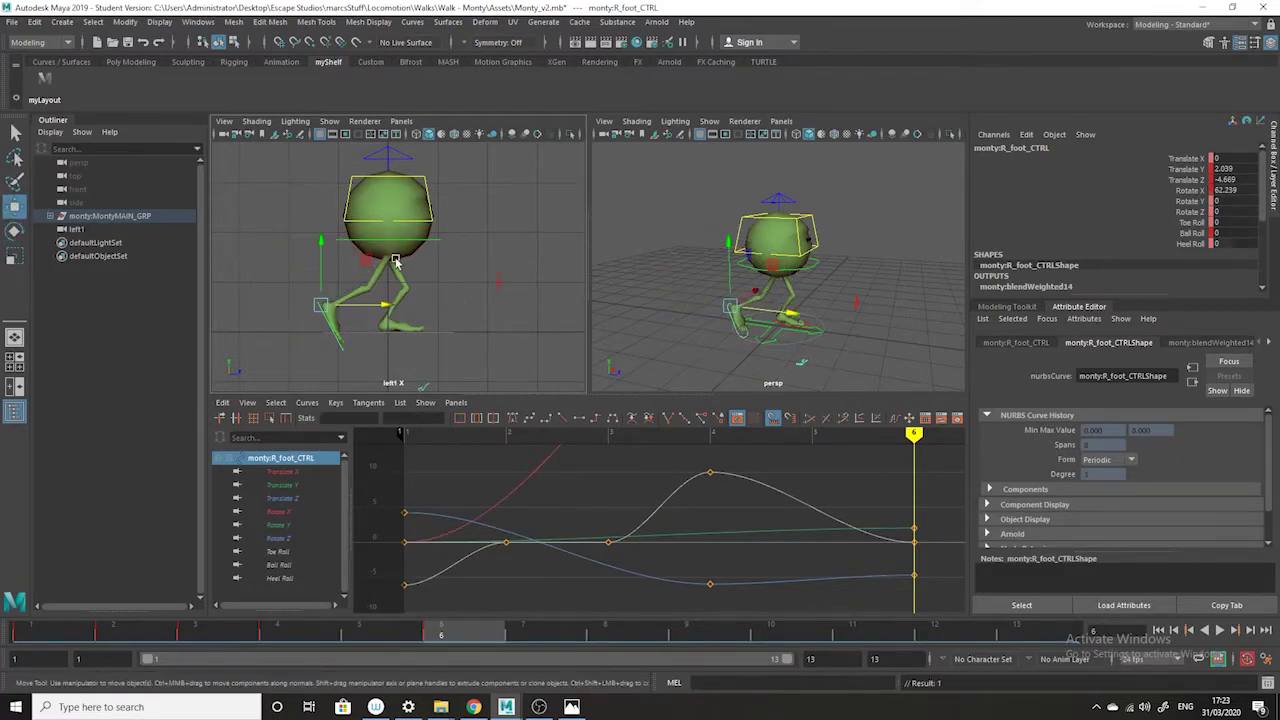
pyautogui.moveTo(323, 248); pyautogui.dragTo(324, 222)
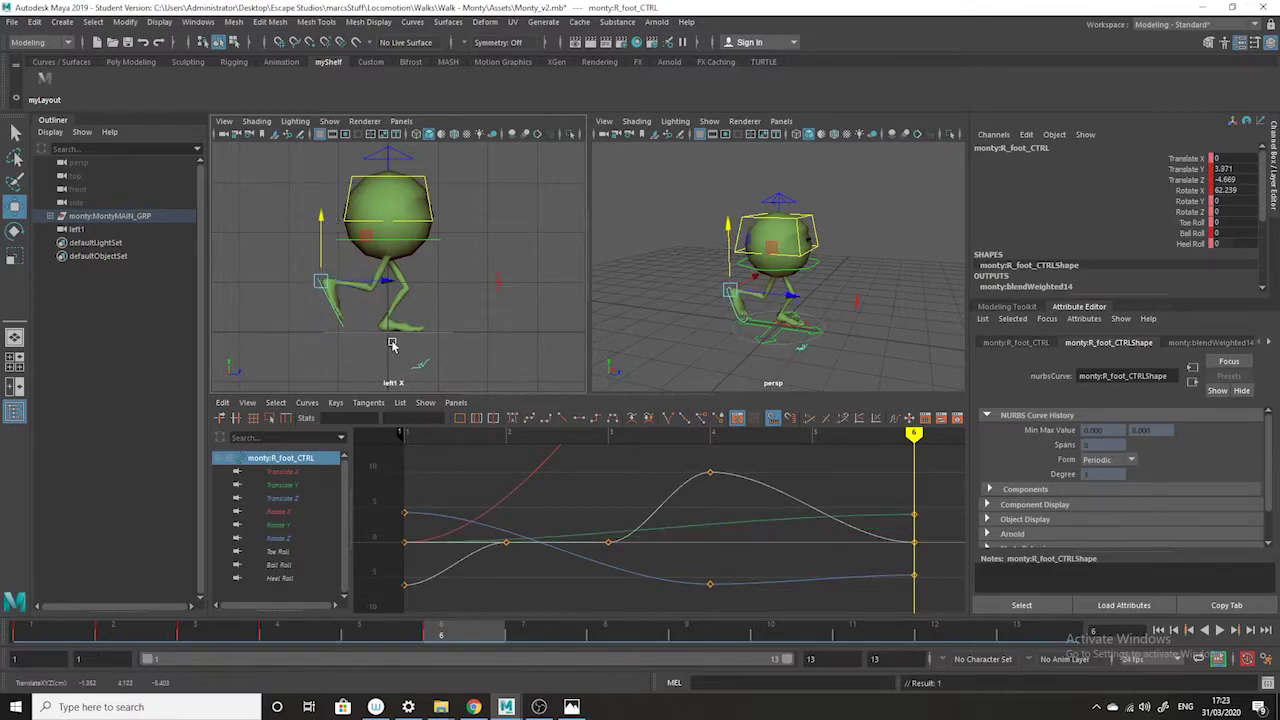
# Try rotating the right foot control to about 97° in X at frame 6 and moving it to about 4.62 in Translate Y and -3.81 in Translate Z
pyautogui.click(571, 707)
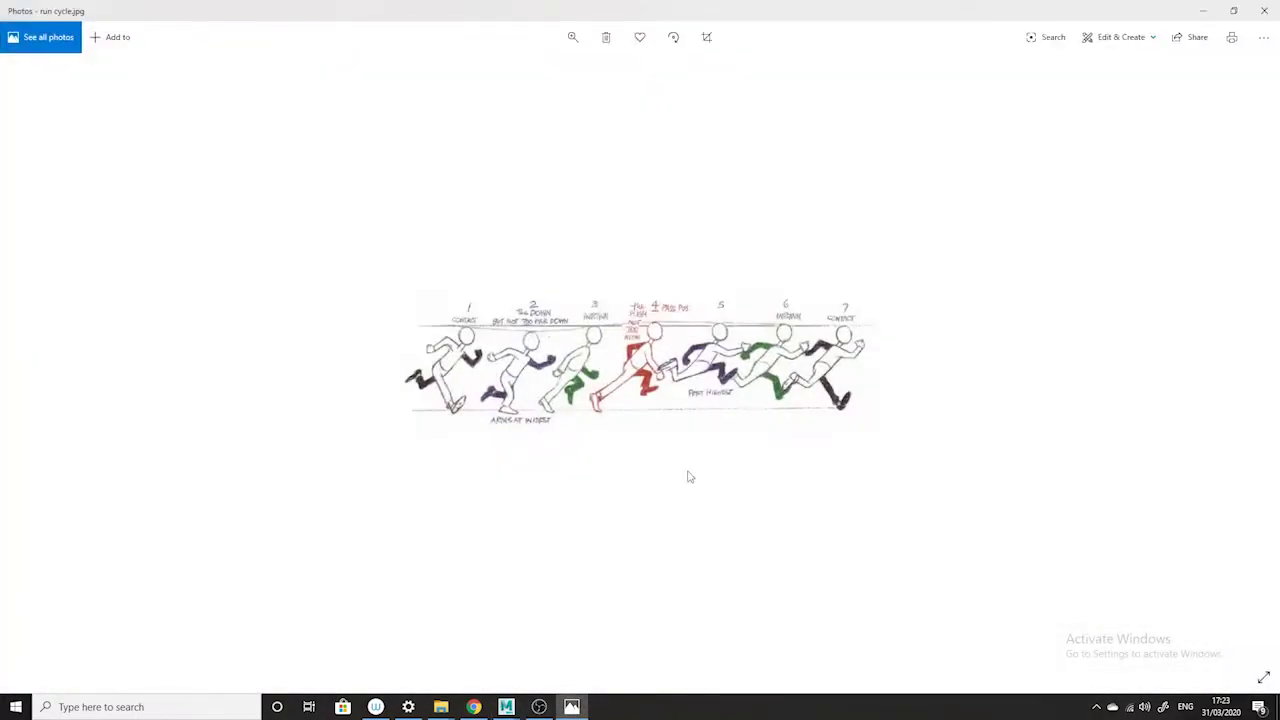
pyautogui.click(1203, 10)
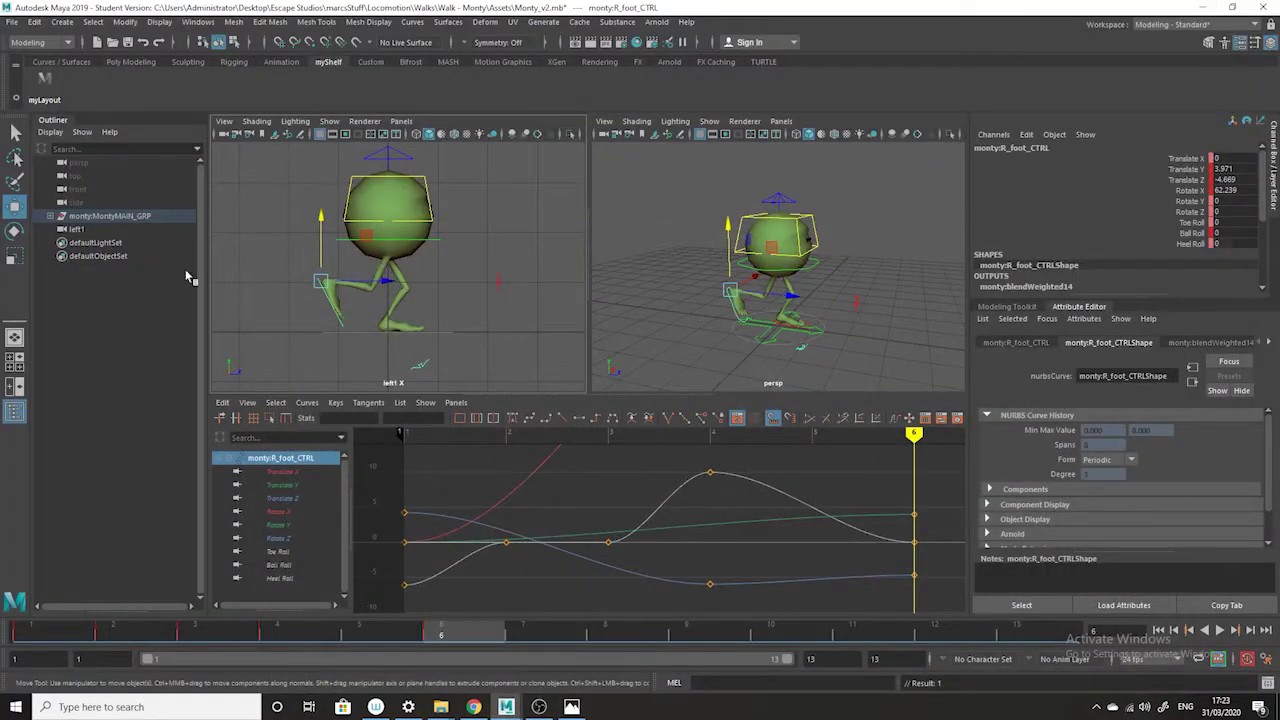
pyautogui.click(15, 230)
pyautogui.moveTo(362, 326); pyautogui.dragTo(355, 300)
pyautogui.press('s')
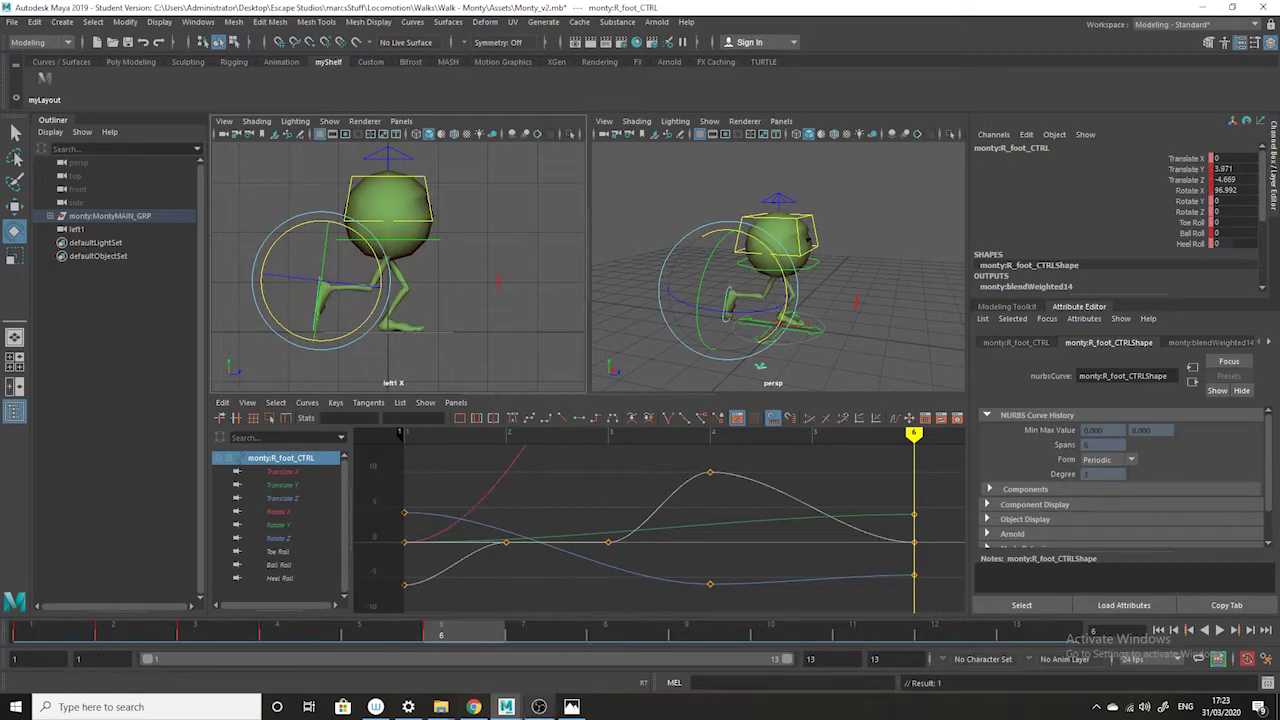
pyautogui.click(572, 708)
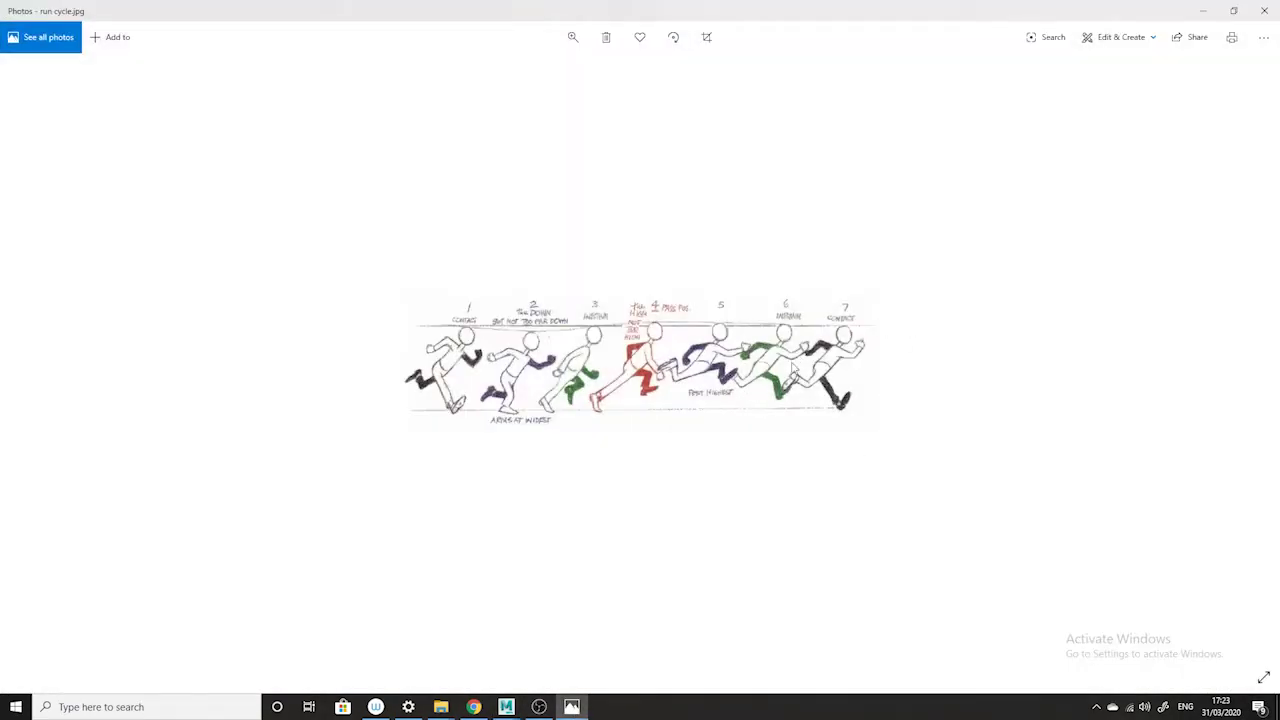
pyautogui.click(1203, 11)
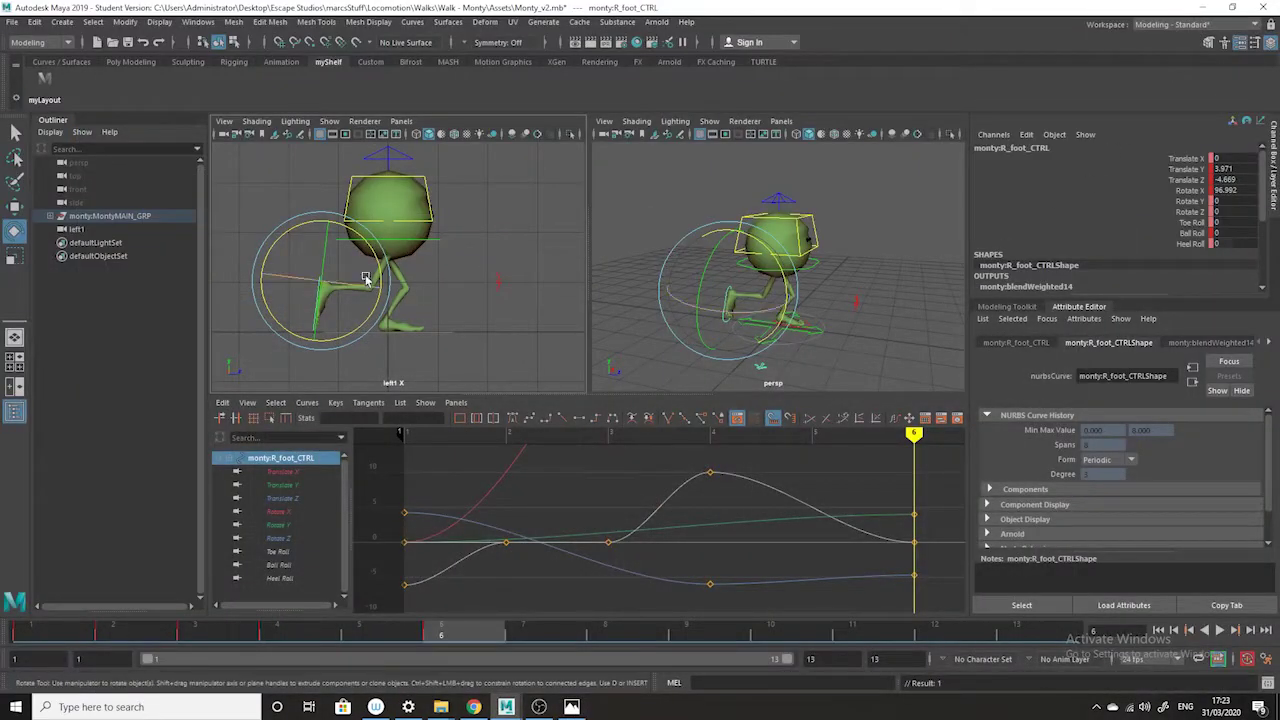
pyautogui.click(16, 206)
pyautogui.moveTo(404, 288); pyautogui.dragTo(326, 220)
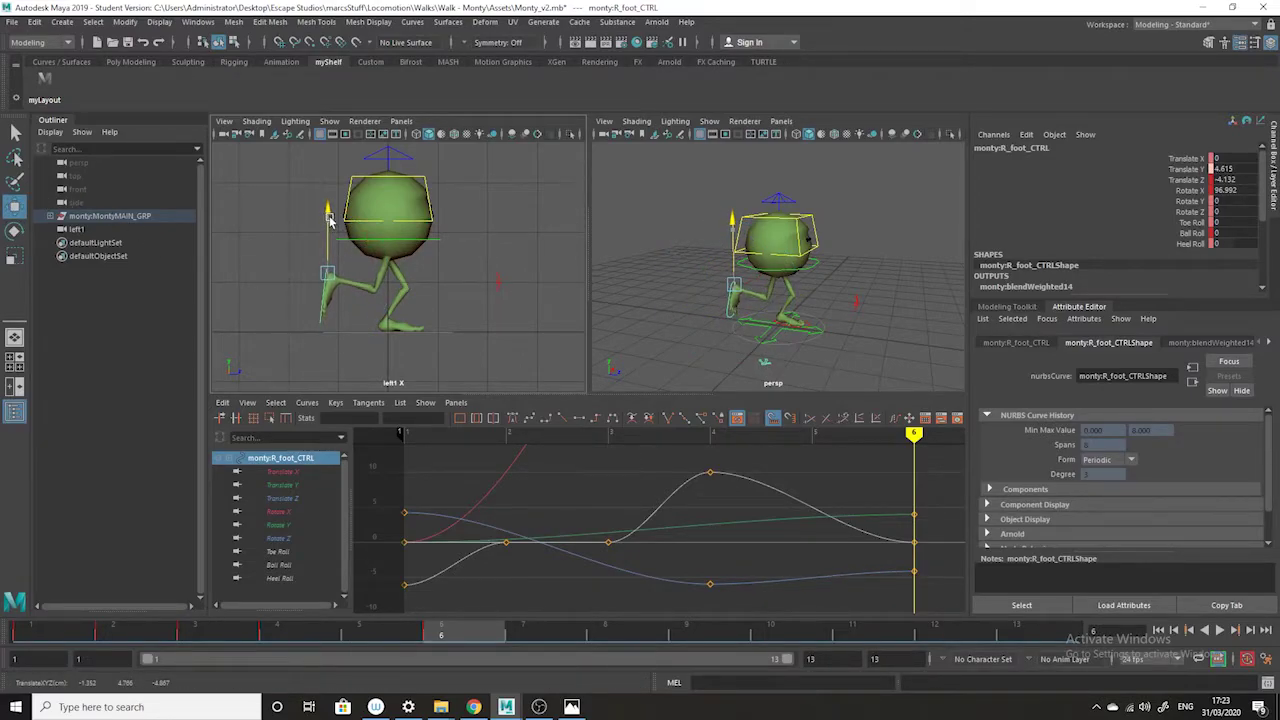
# Scrub the foot motion against the reference and try the frame 6 foot pose at about 3.49 in Translate Y and -1.45 in Translate Z
pyautogui.moveTo(457, 630); pyautogui.dragTo(5, 563)
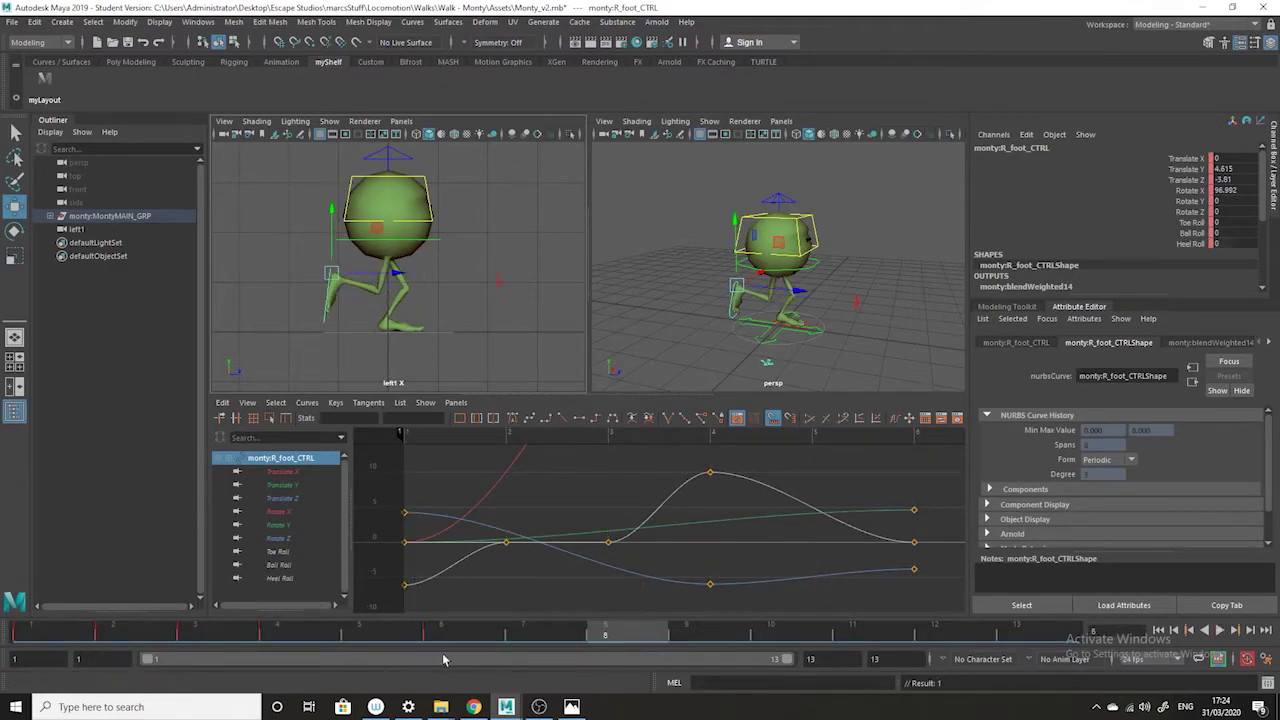
pyautogui.click(445, 638)
pyautogui.click(571, 707)
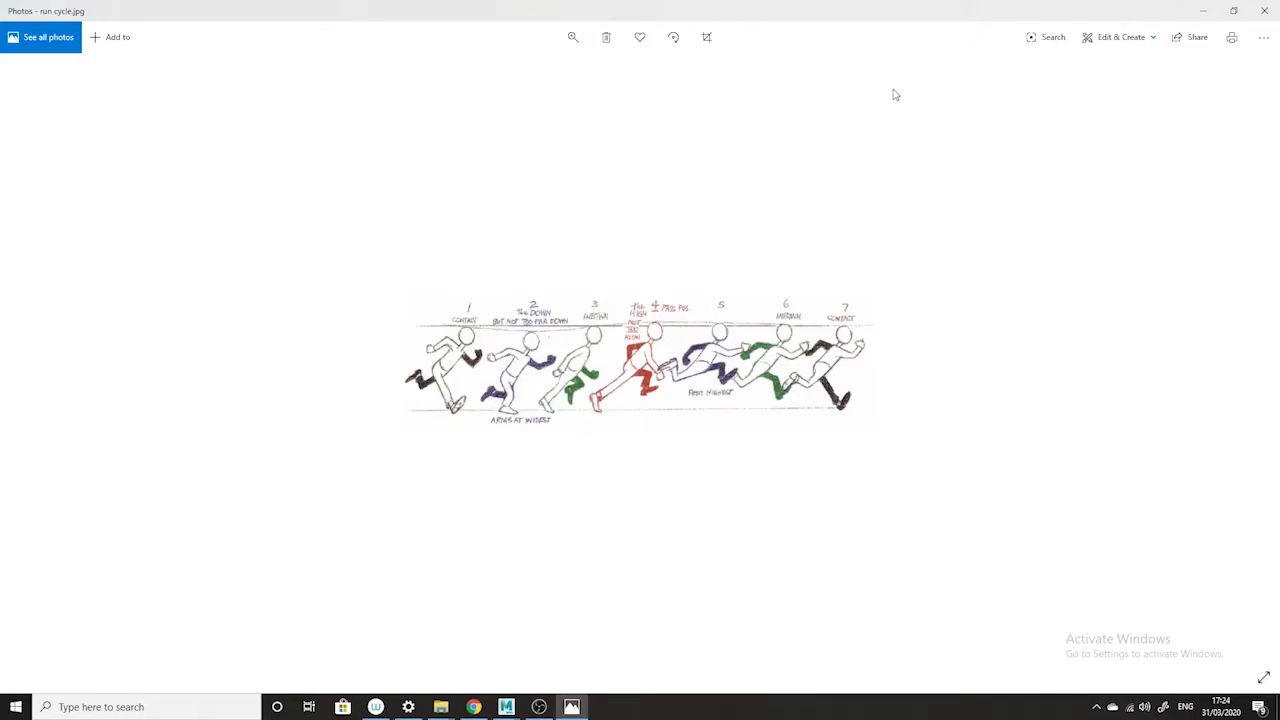
pyautogui.click(1203, 10)
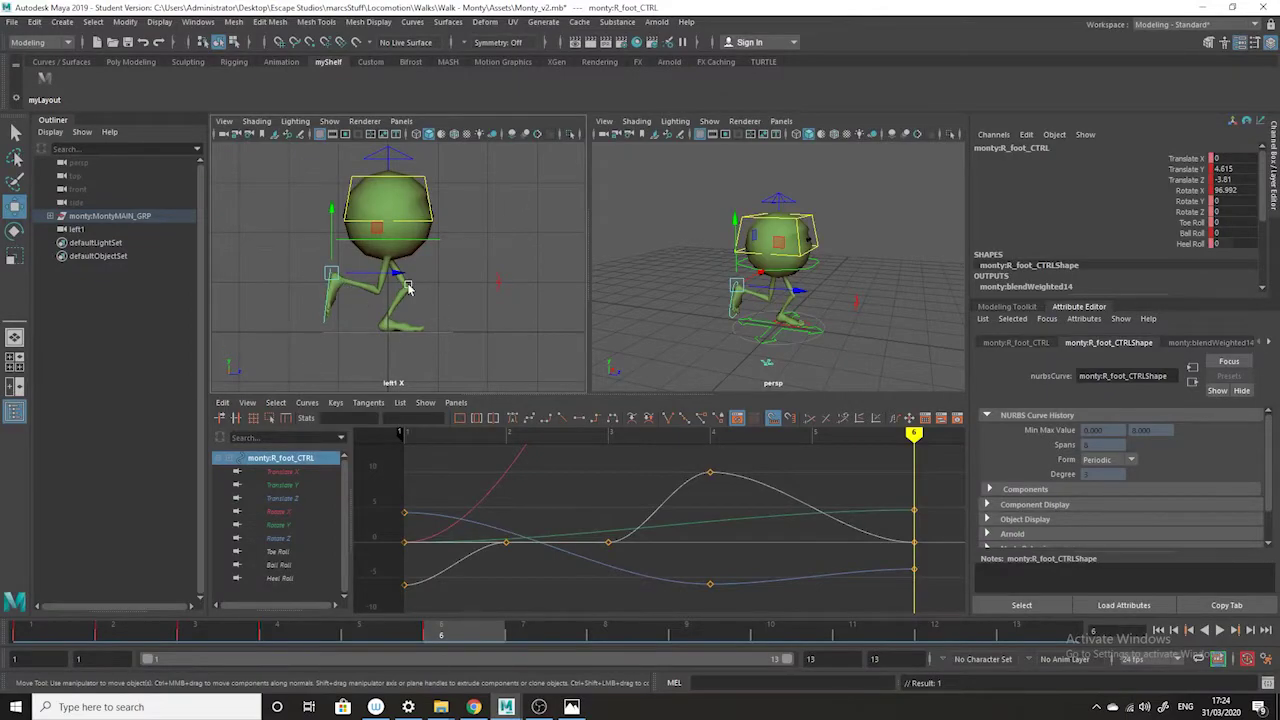
pyautogui.moveTo(395, 275)
pyautogui.mouseDown()
pyautogui.moveTo(383, 245)
pyautogui.moveTo(414, 289)
pyautogui.mouseUp()
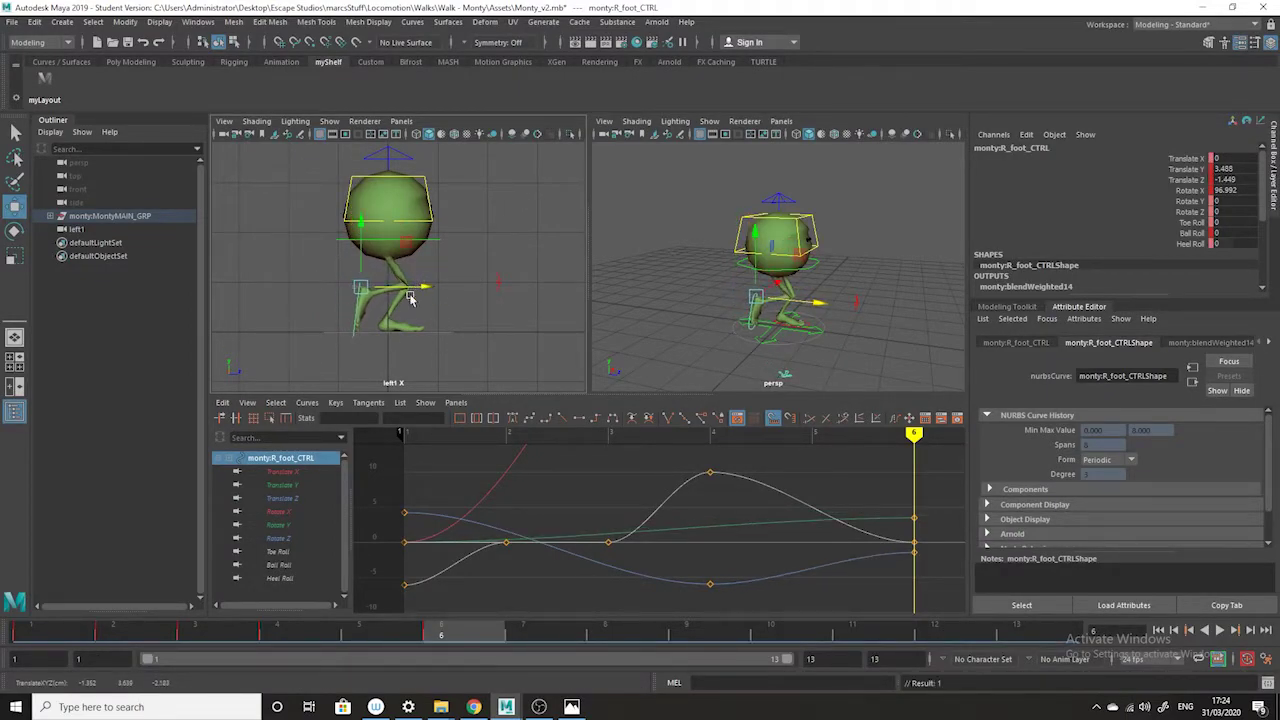
pyautogui.click(15, 230)
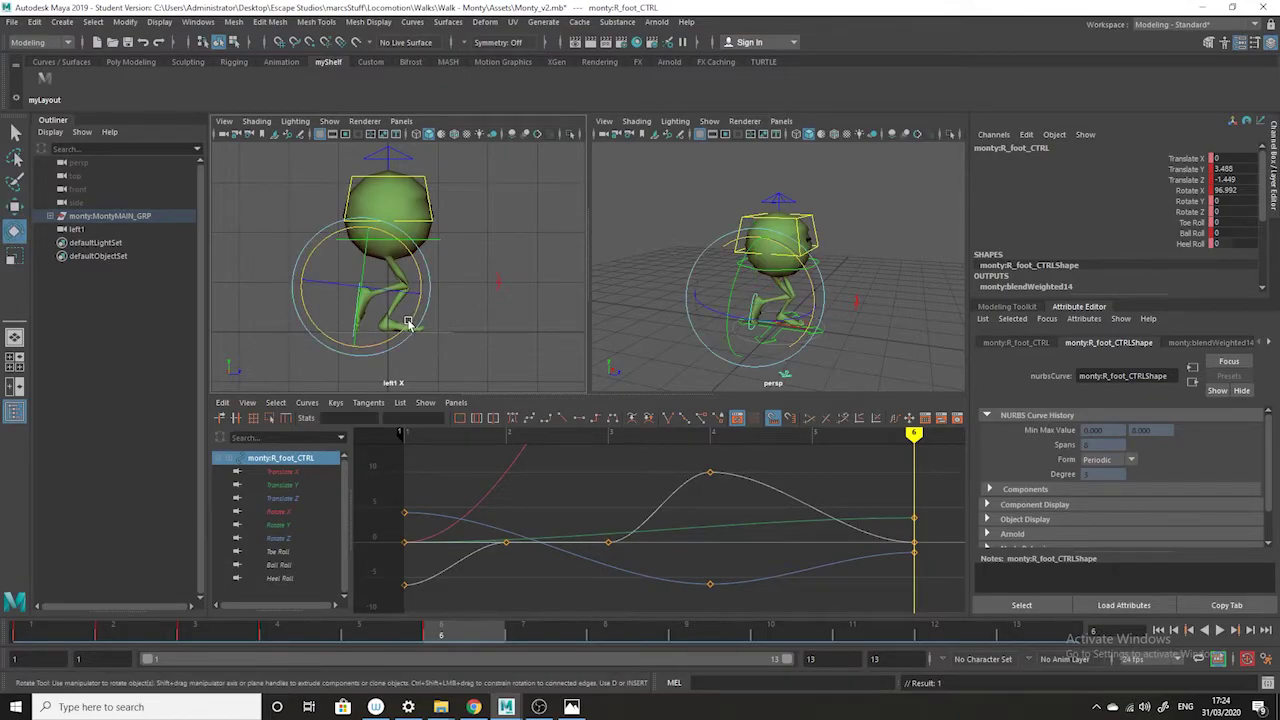
# At frame 6, rotate the right foot control to about 96.7° in X and move it forward to about -3.0 in Translate Z
pyautogui.moveTo(376, 485); pyautogui.dragTo(456, 533, button='middle')
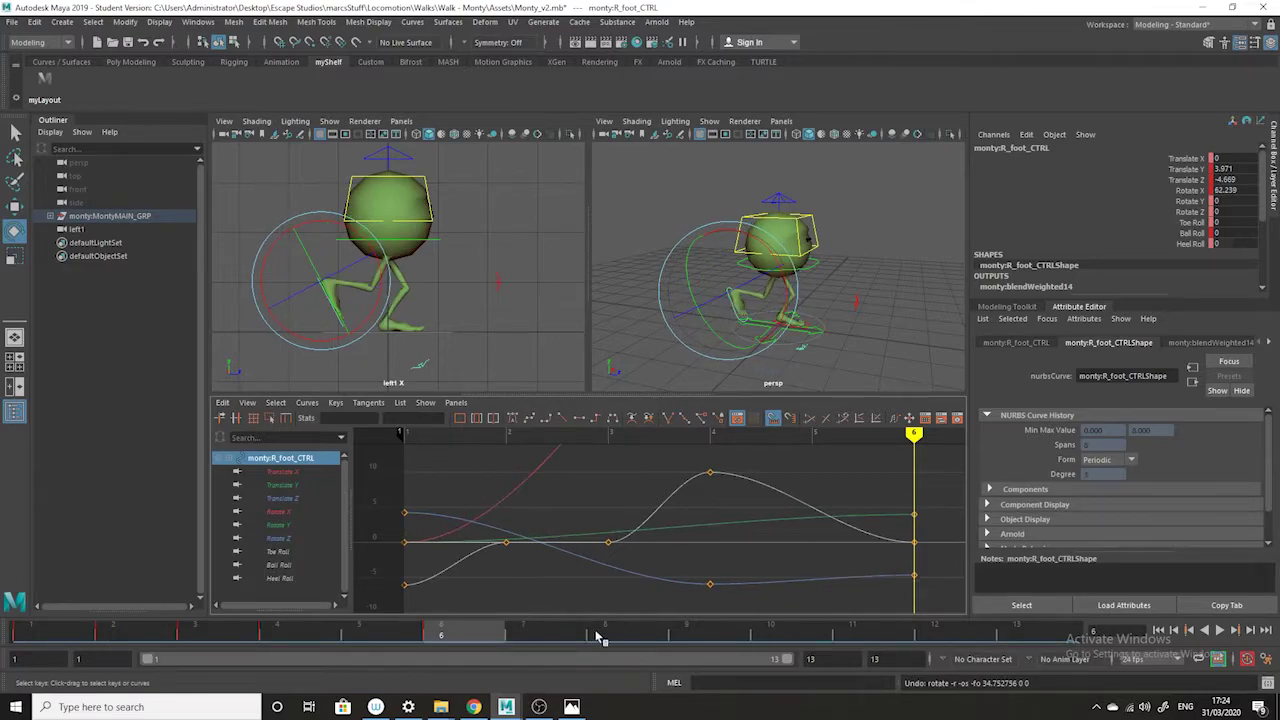
pyautogui.keyDown('alt'); pyautogui.moveTo(830, 484); pyautogui.dragTo(795, 549, button='right'); pyautogui.keyUp('alt')
pyautogui.moveTo(378, 308); pyautogui.dragTo(345, 305)
pyautogui.click(15, 206)
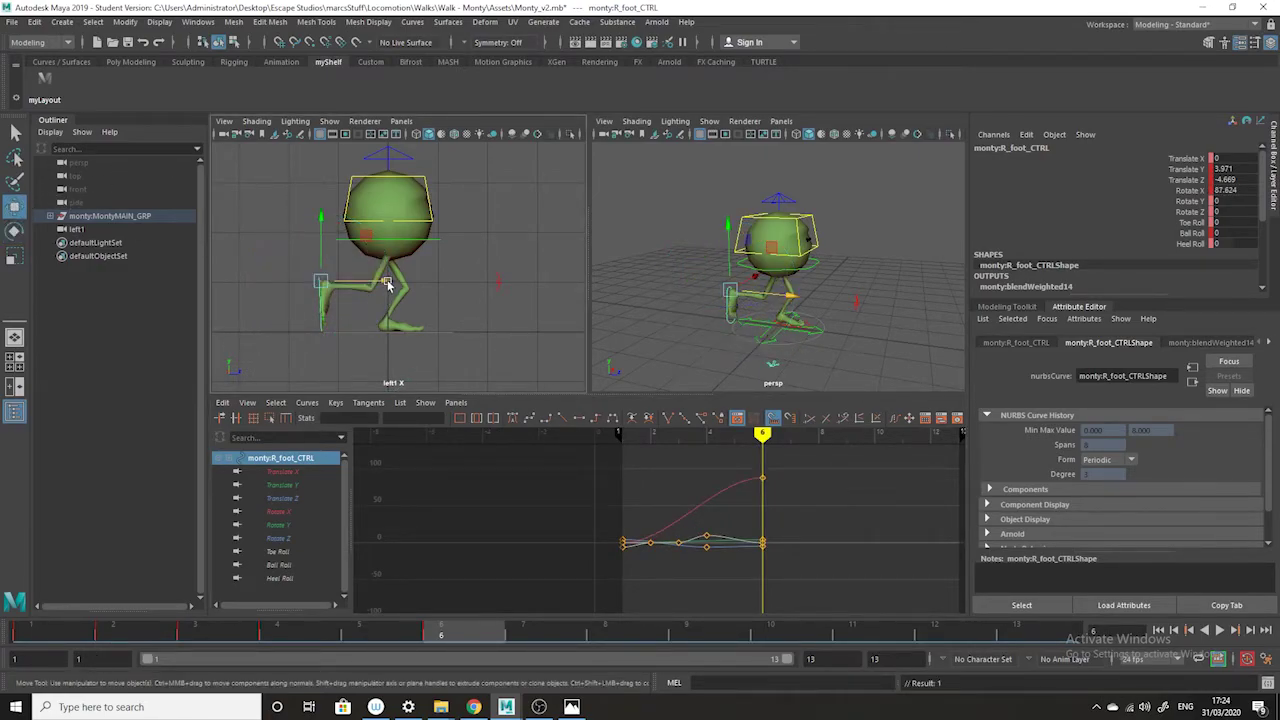
pyautogui.click(15, 228)
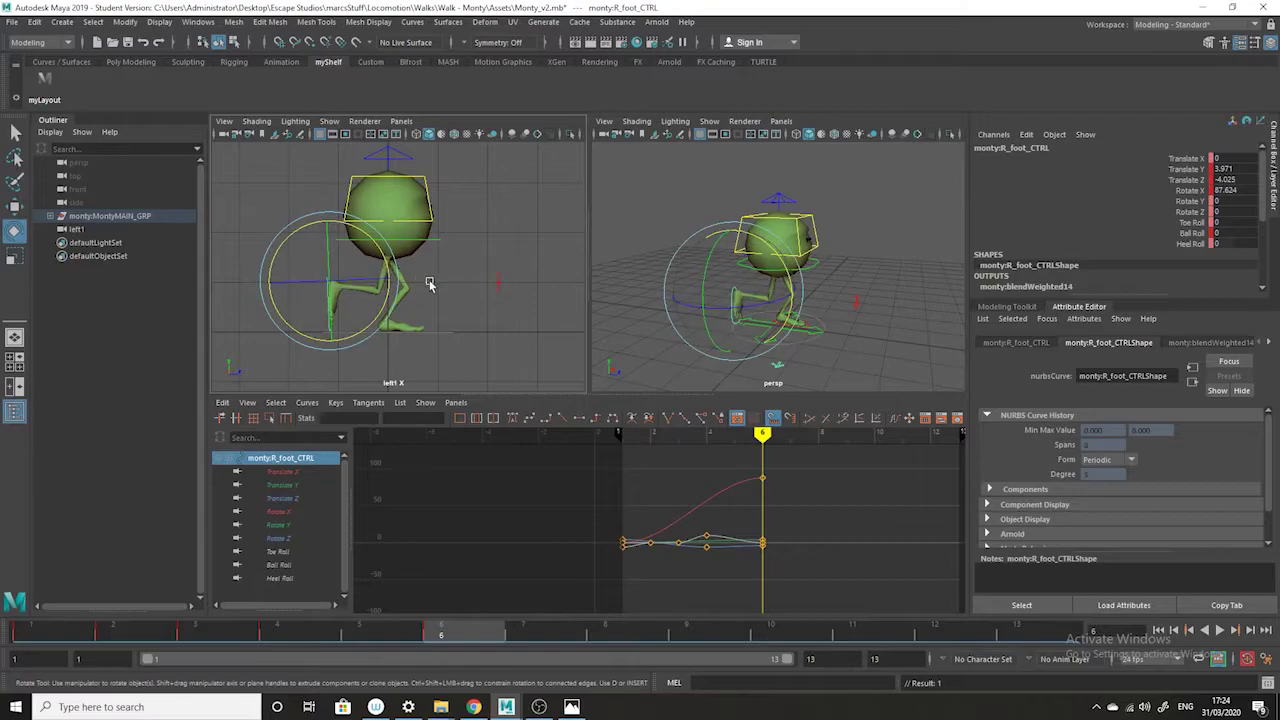
pyautogui.moveTo(386, 289); pyautogui.dragTo(414, 288)
pyautogui.press('w')
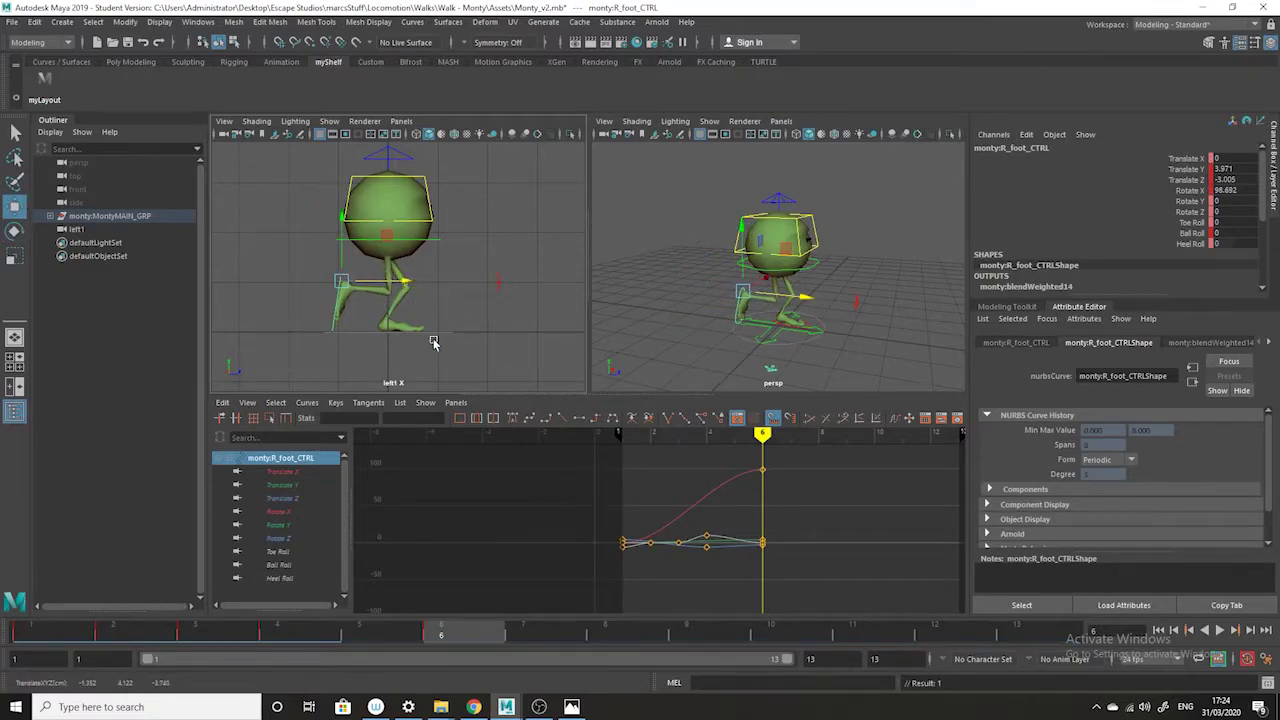
# At frame 8, move the right foot control to about 3.81 in Translate Y and -1.07 in Translate Z following the reference, and key it
pyautogui.click(639, 635)
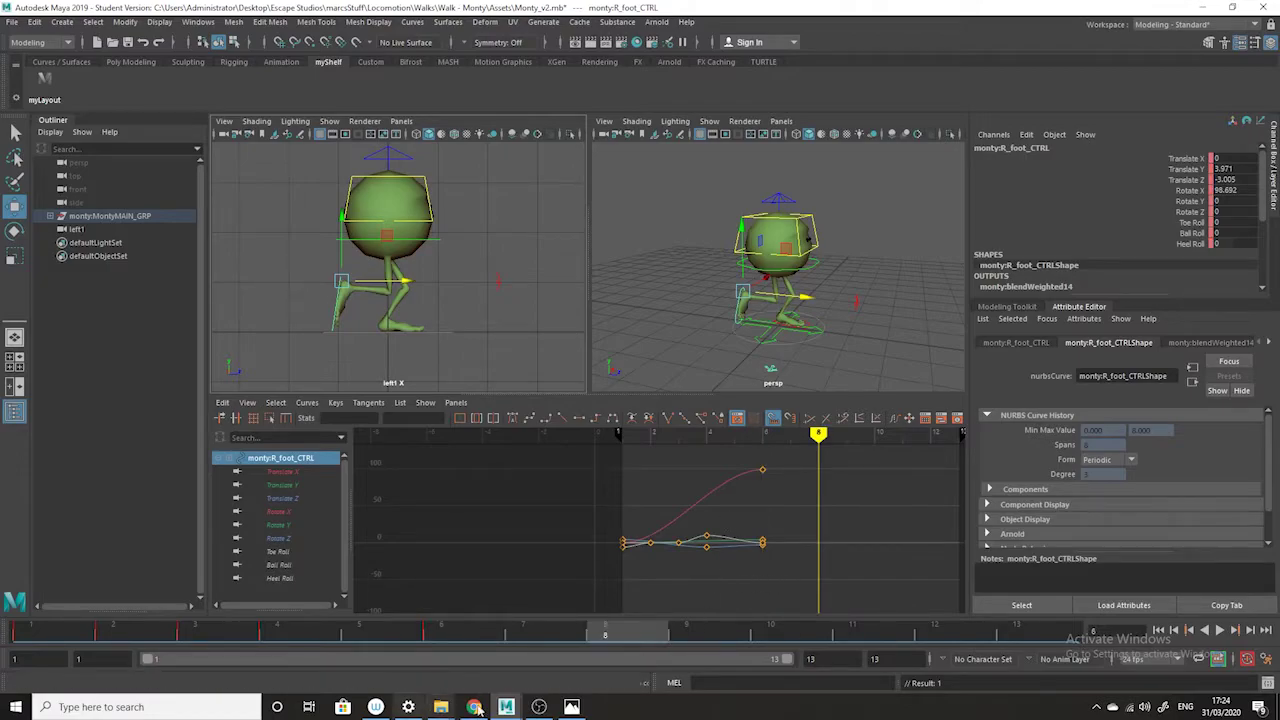
pyautogui.click(562, 708)
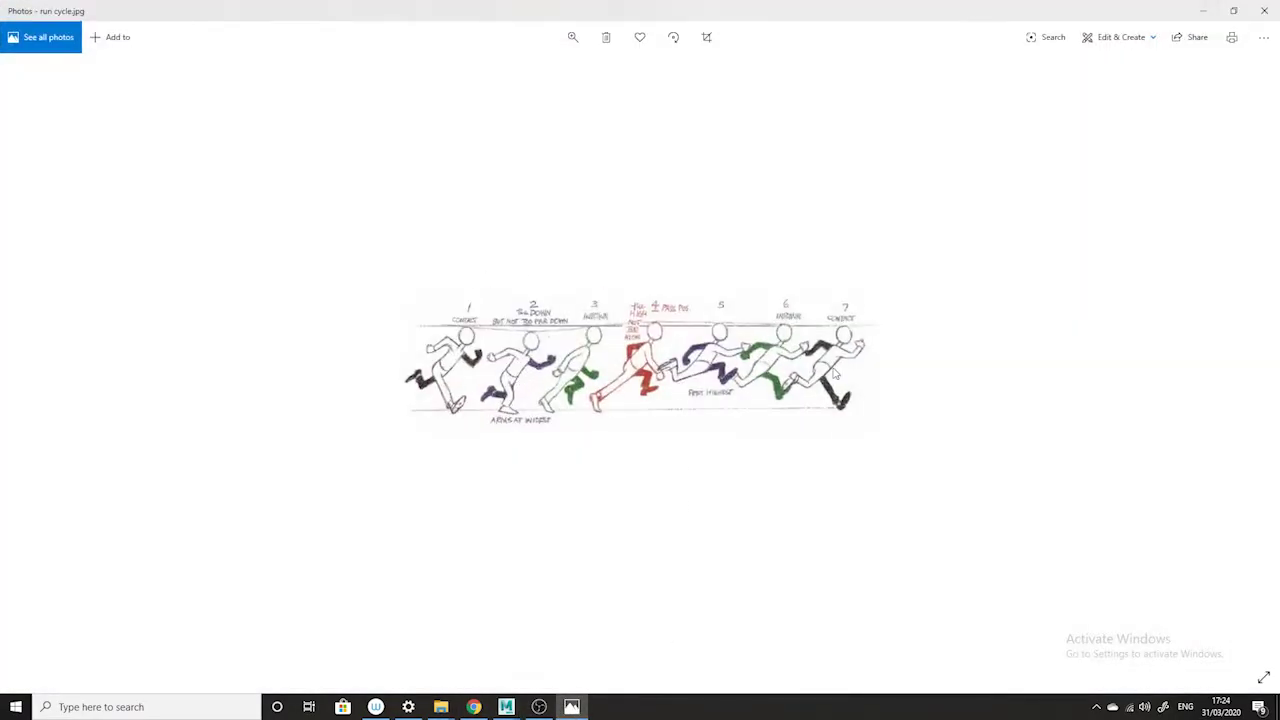
pyautogui.click(1203, 10)
pyautogui.moveTo(407, 283)
pyautogui.mouseDown()
pyautogui.moveTo(430, 281)
pyautogui.moveTo(418, 278)
pyautogui.mouseUp()
pyautogui.press('s')
pyautogui.press('s')
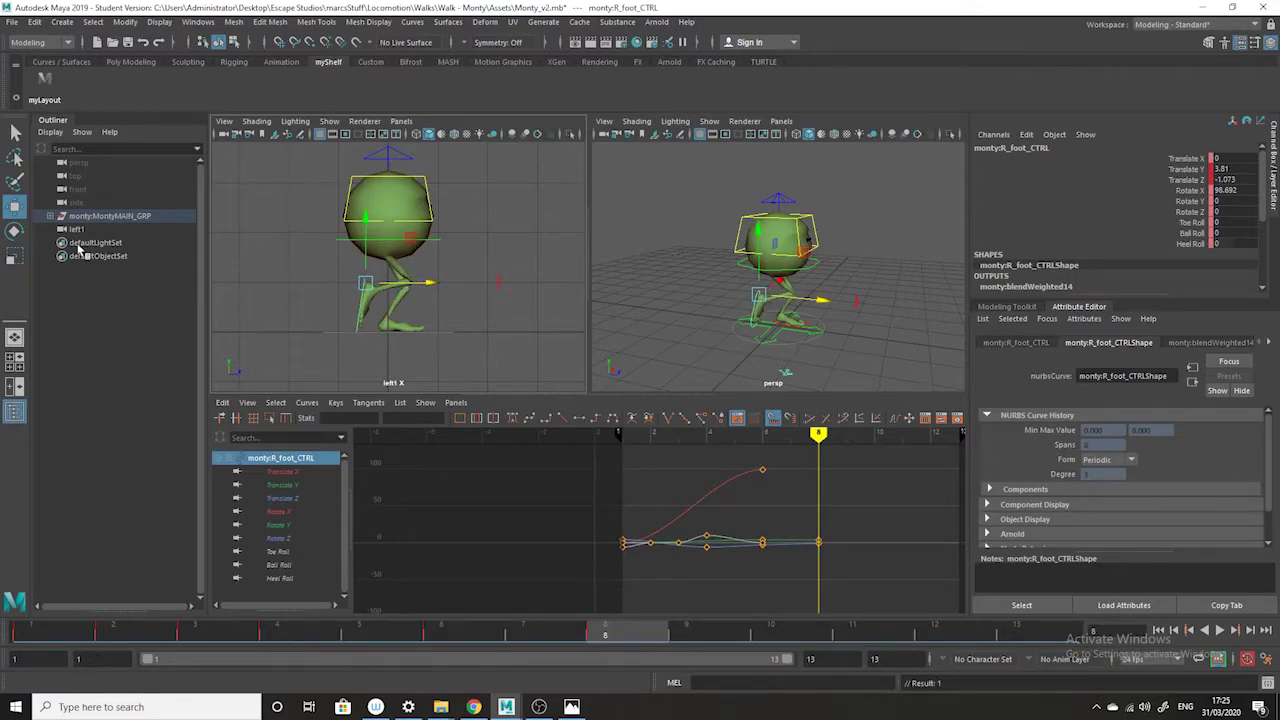
# Rotate the right foot control to about 92.8° in X at frame 8 and key it
pyautogui.press('e')
pyautogui.moveTo(416, 320)
pyautogui.mouseDown()
pyautogui.moveTo(426, 316)
pyautogui.moveTo(412, 306)
pyautogui.mouseUp()
pyautogui.press('s')
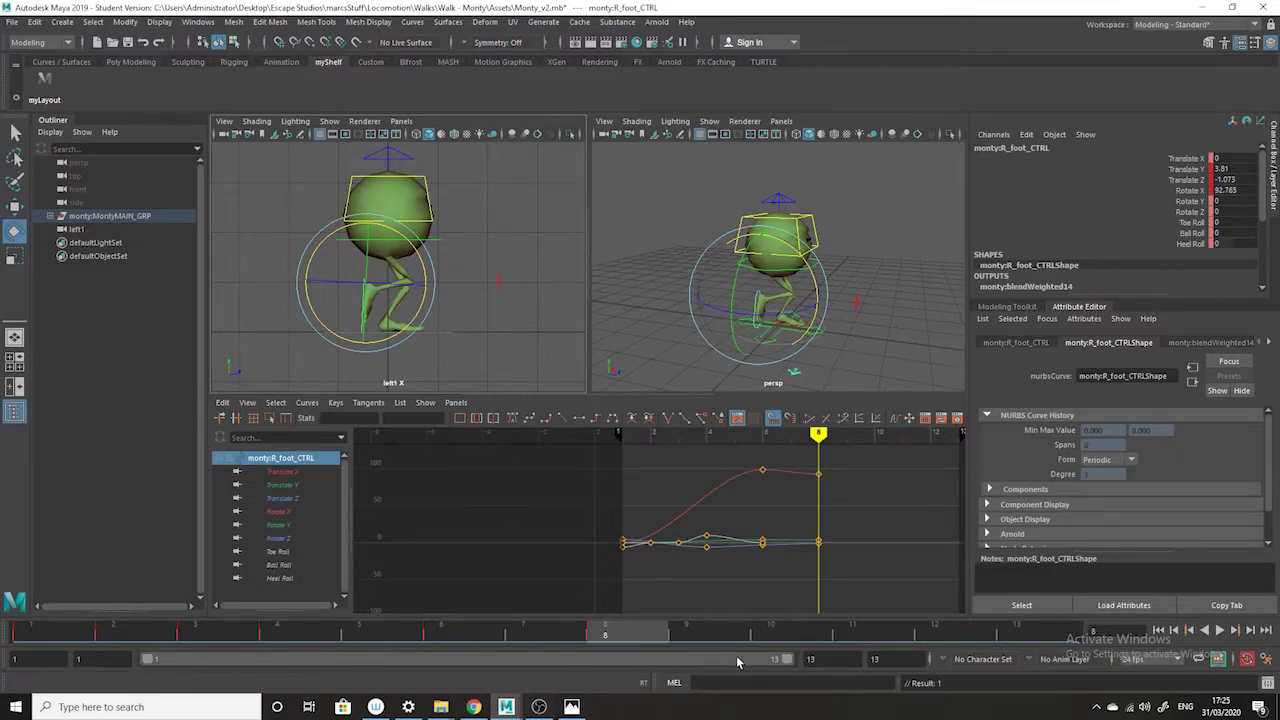
# At frame 10, rotate the right foot control to about 48.8° in X and move it to about 2.47 in Translate Y and 1.72 in Translate Z
pyautogui.click(571, 707)
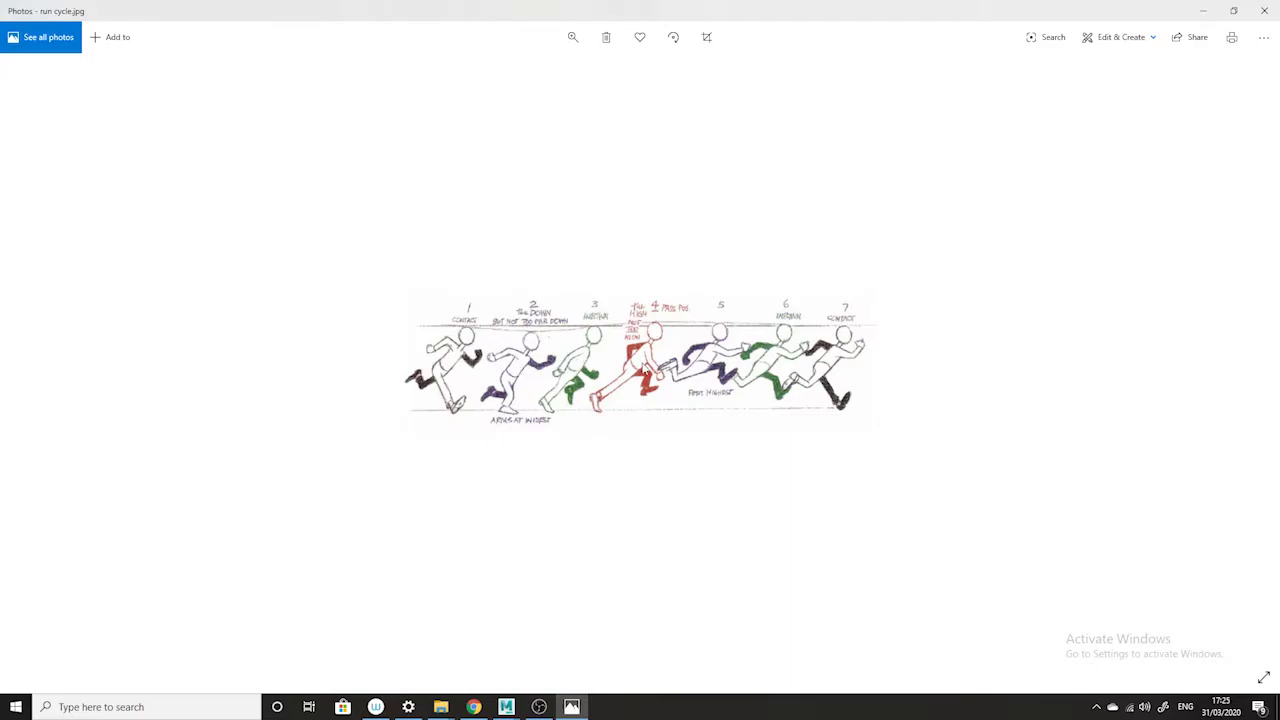
pyautogui.click(1200, 12)
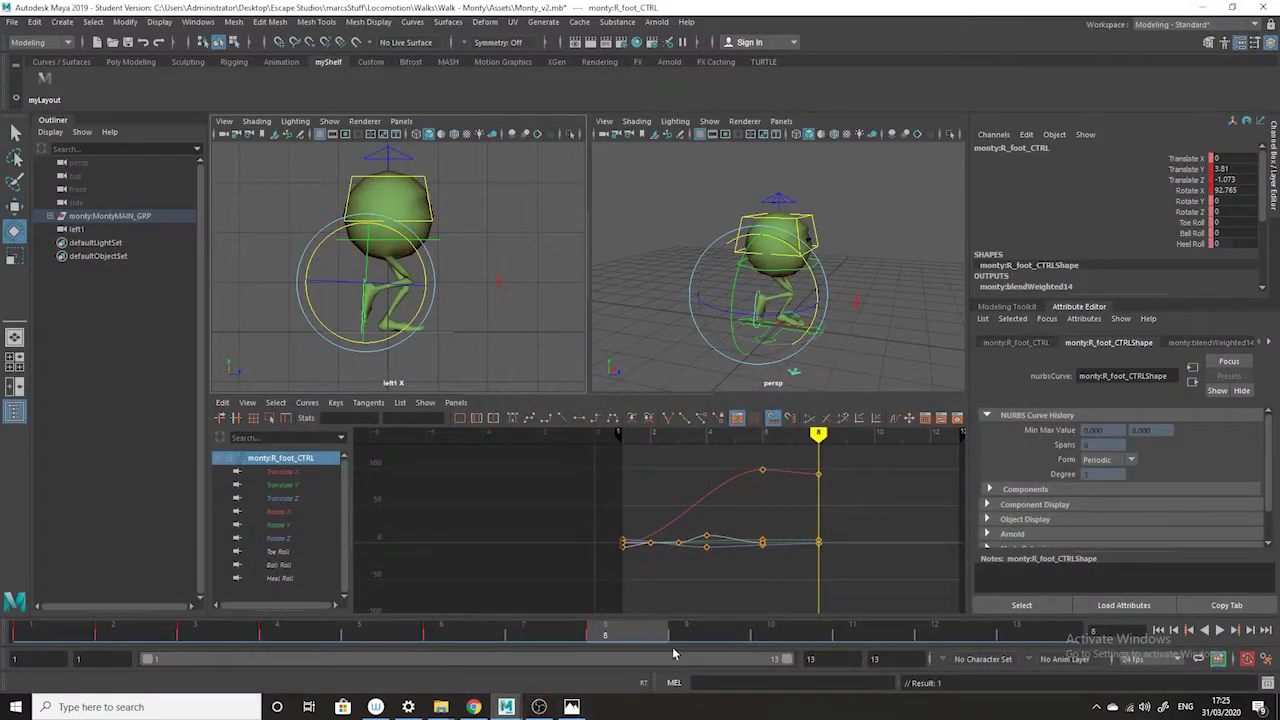
pyautogui.click(783, 637)
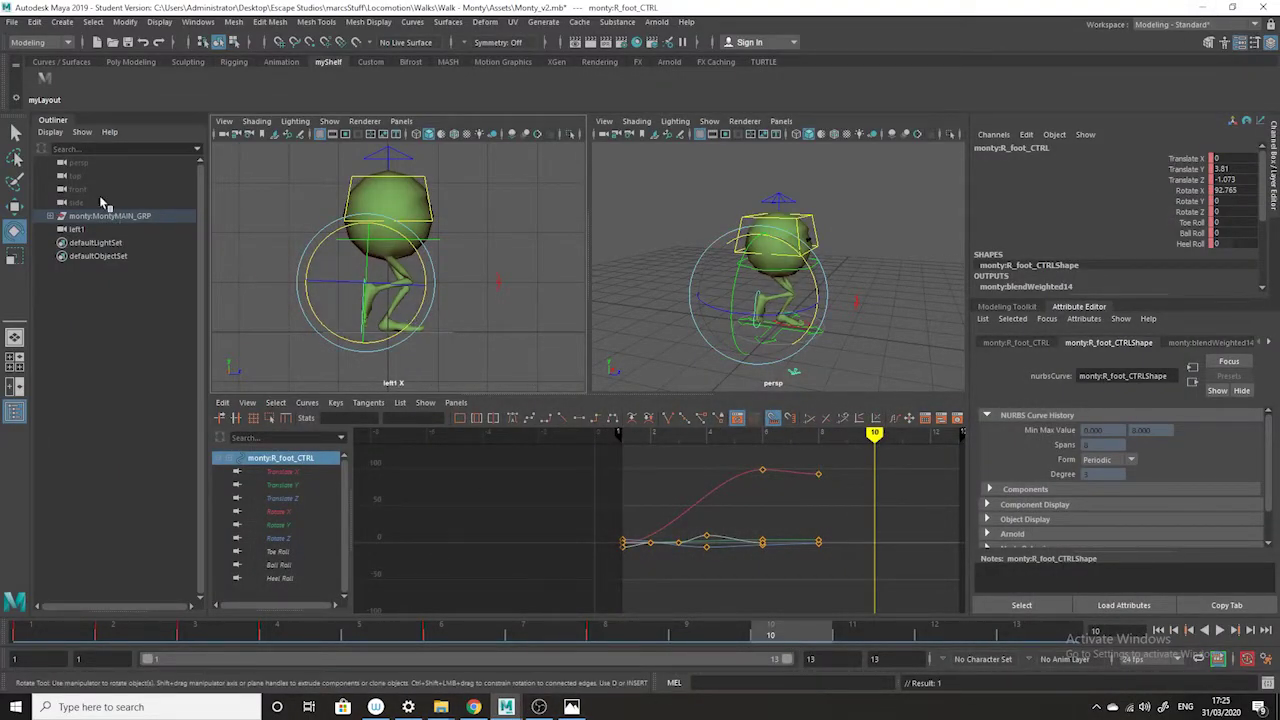
pyautogui.click(571, 707)
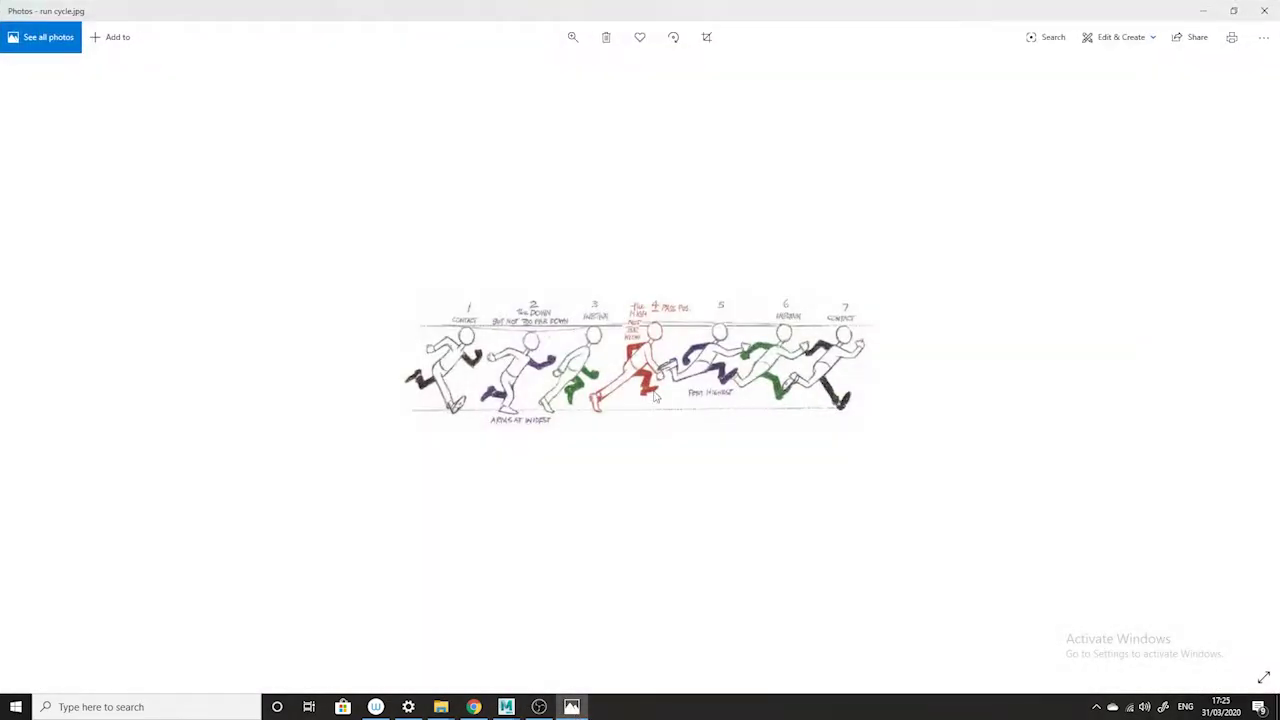
pyautogui.click(1203, 11)
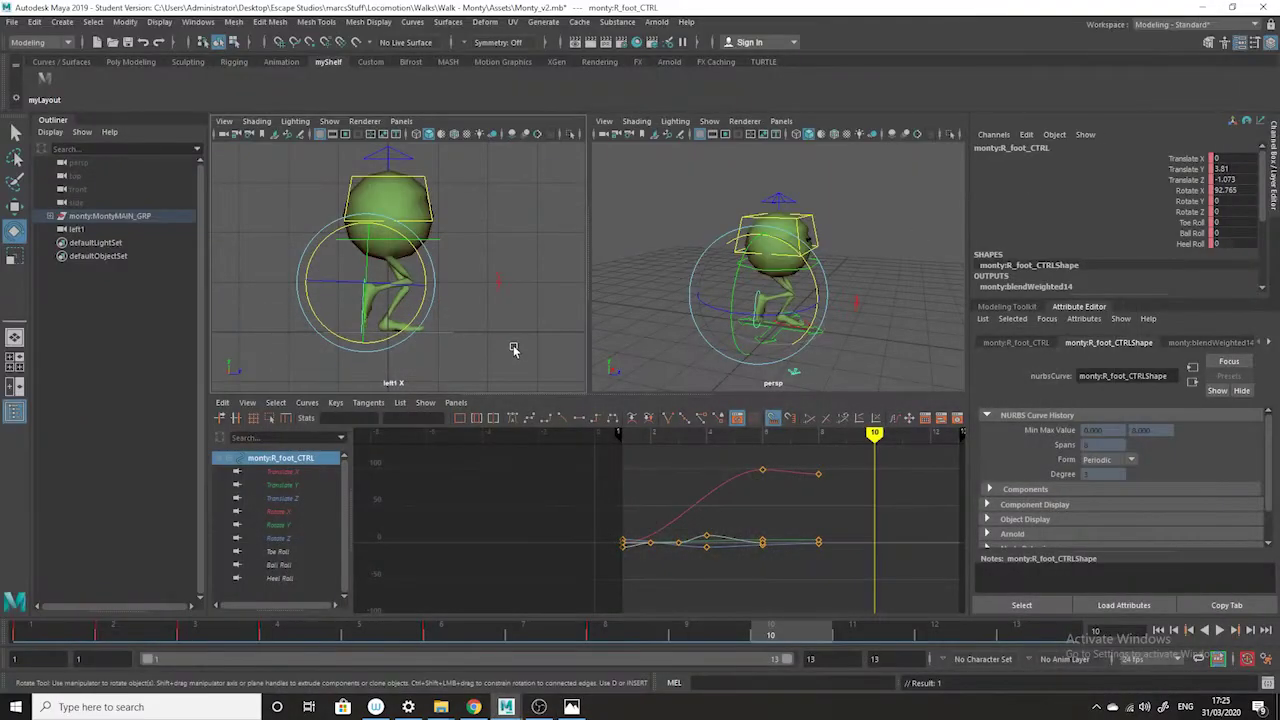
pyautogui.click(14, 230)
pyautogui.moveTo(425, 300); pyautogui.dragTo(466, 289)
pyautogui.click(14, 206)
pyautogui.moveTo(403, 222); pyautogui.dragTo(405, 237)
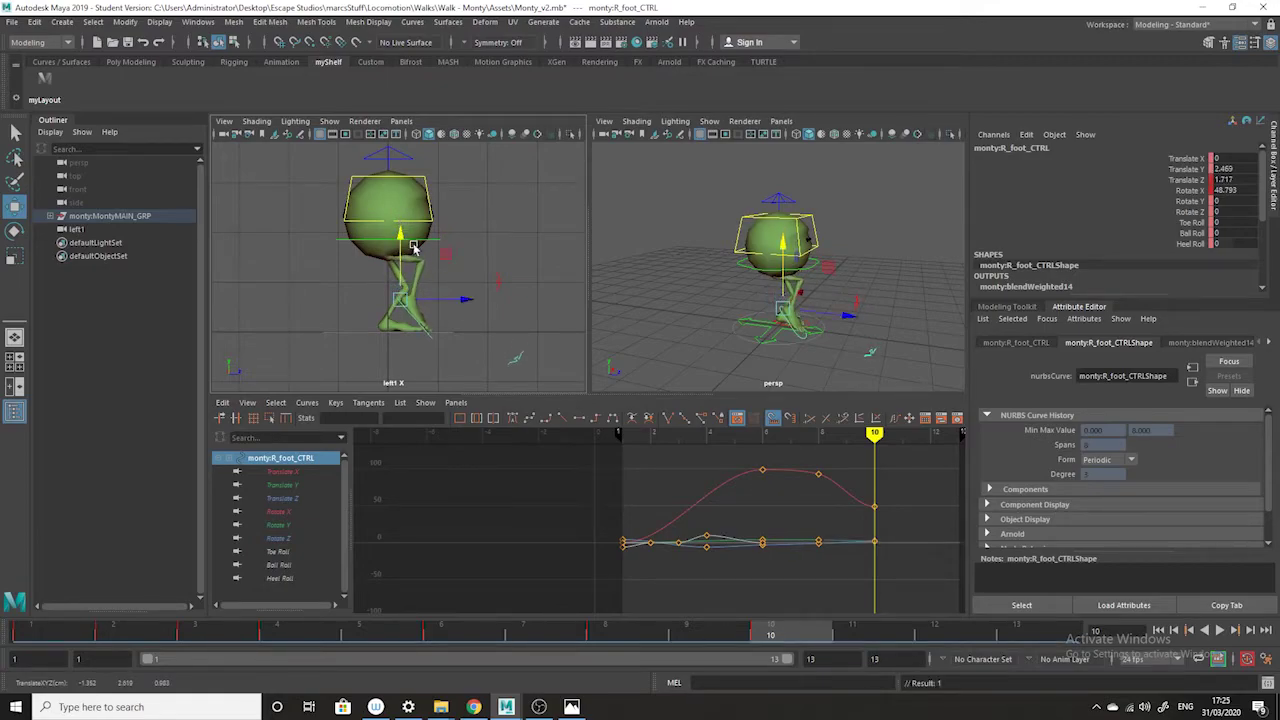
# At frame 10, rotate the right foot control to about -9.6° in X, move it to about 1.40 in Translate Y and 3.60 in Translate Z, and key it
pyautogui.click(14, 230)
pyautogui.moveTo(456, 332); pyautogui.dragTo(456, 242)
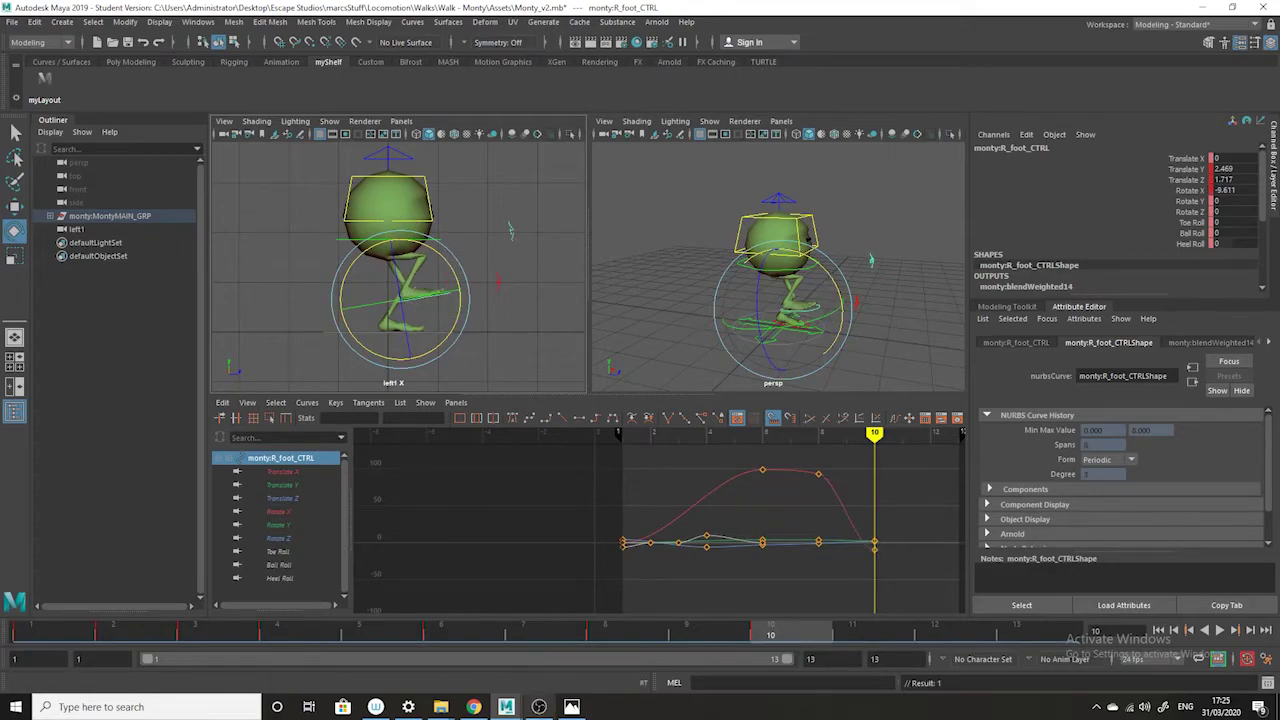
pyautogui.click(15, 206)
pyautogui.moveTo(478, 310)
pyautogui.mouseDown()
pyautogui.moveTo(418, 238)
pyautogui.moveTo(460, 305)
pyautogui.moveTo(484, 314)
pyautogui.mouseUp()
pyautogui.press('s')
pyautogui.moveTo(771, 636)
pyautogui.mouseDown()
pyautogui.moveTo(145, 568)
pyautogui.moveTo(380, 591)
pyautogui.moveTo(757, 578)
pyautogui.mouseUp()
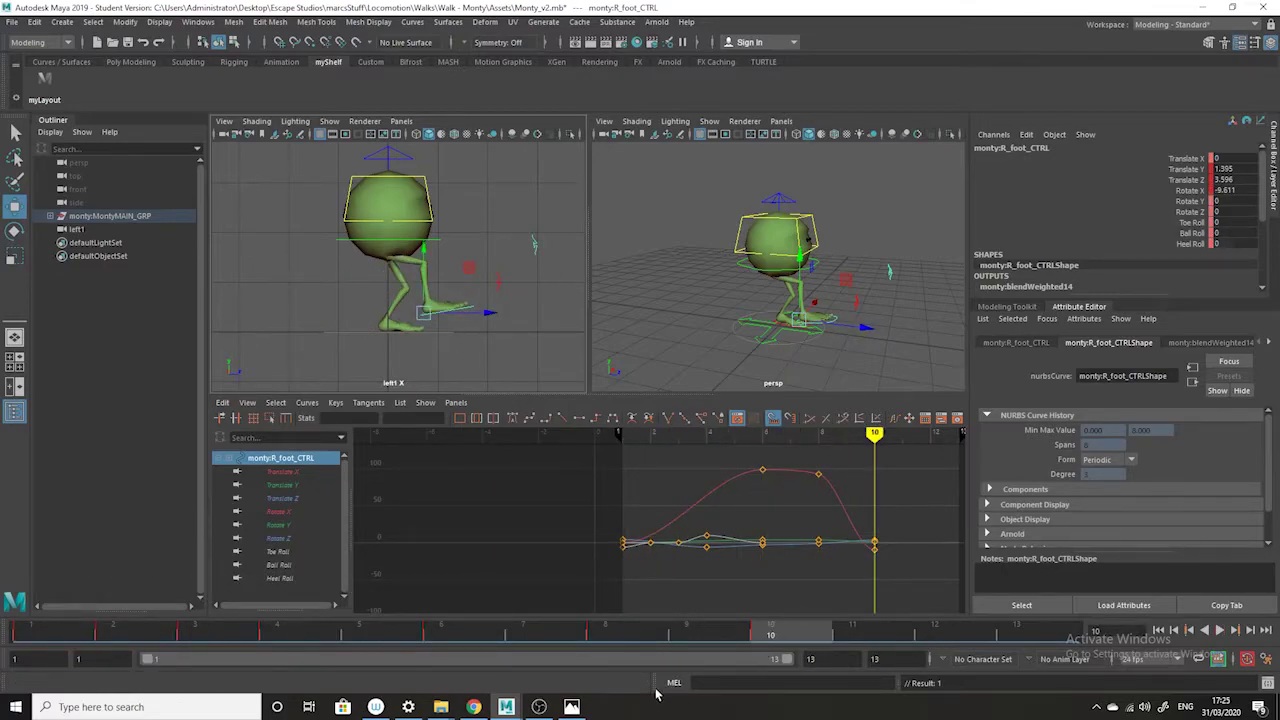
# Check the run cycle reference, and at frame 12 move the right foot control to about 0.75 in Translate Y and 4.45 in Translate Z
pyautogui.click(571, 705)
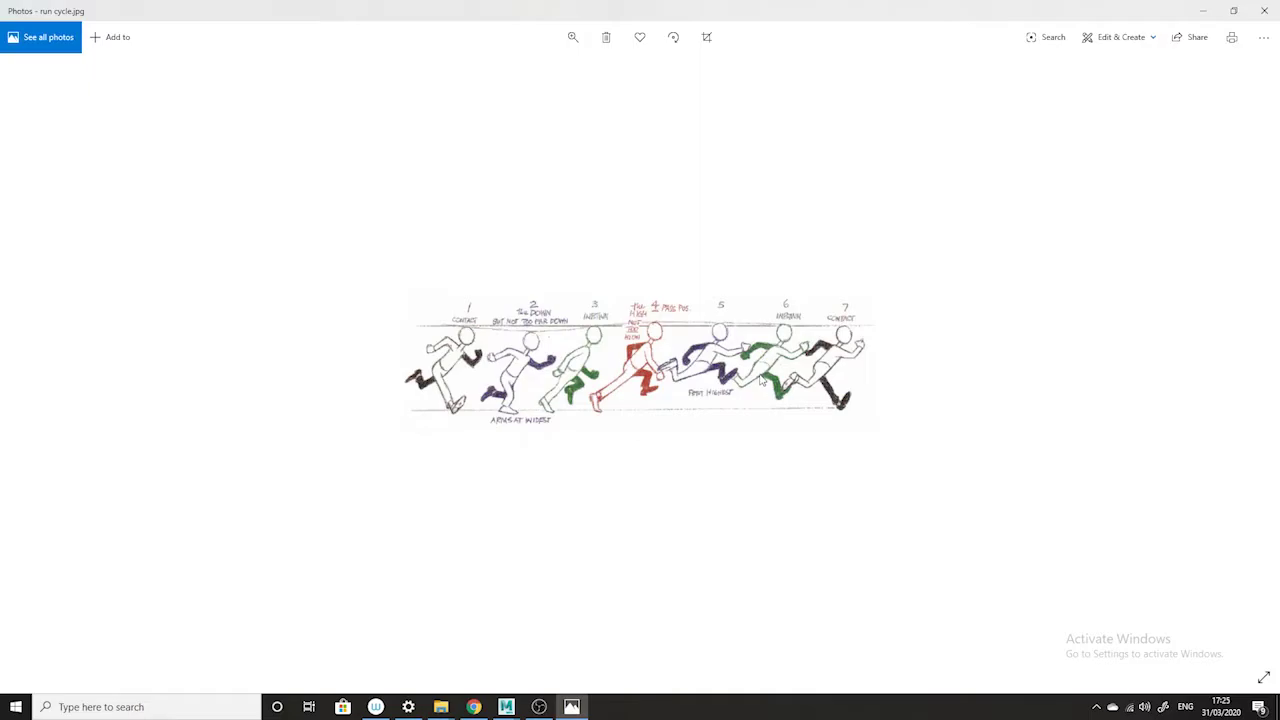
pyautogui.click(1203, 10)
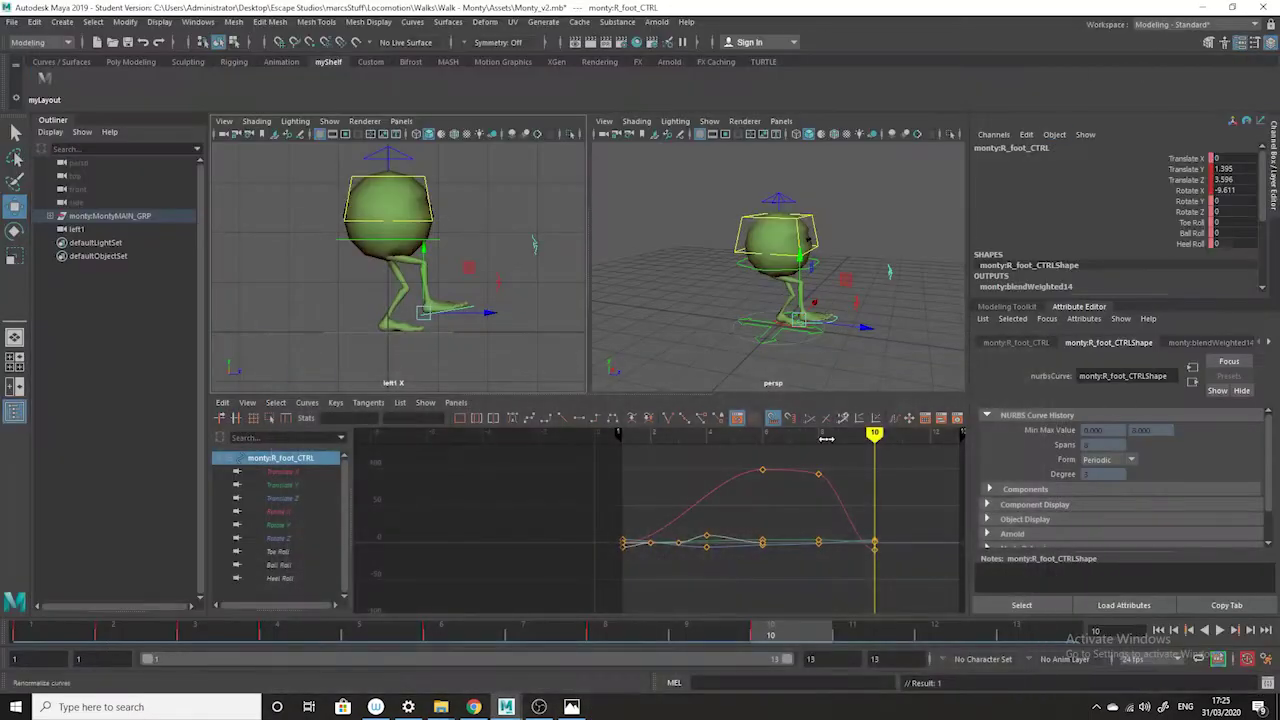
pyautogui.click(950, 638)
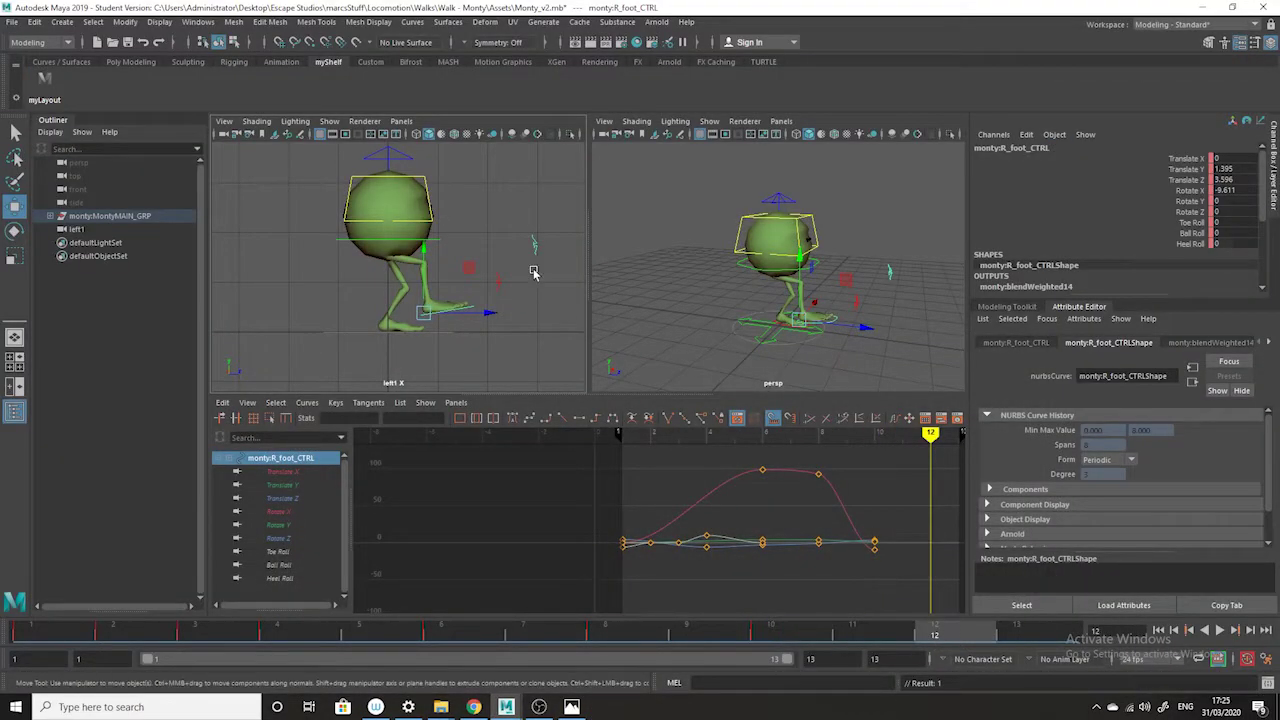
pyautogui.moveTo(478, 313); pyautogui.dragTo(490, 317)
pyautogui.moveTo(434, 250); pyautogui.dragTo(433, 255)
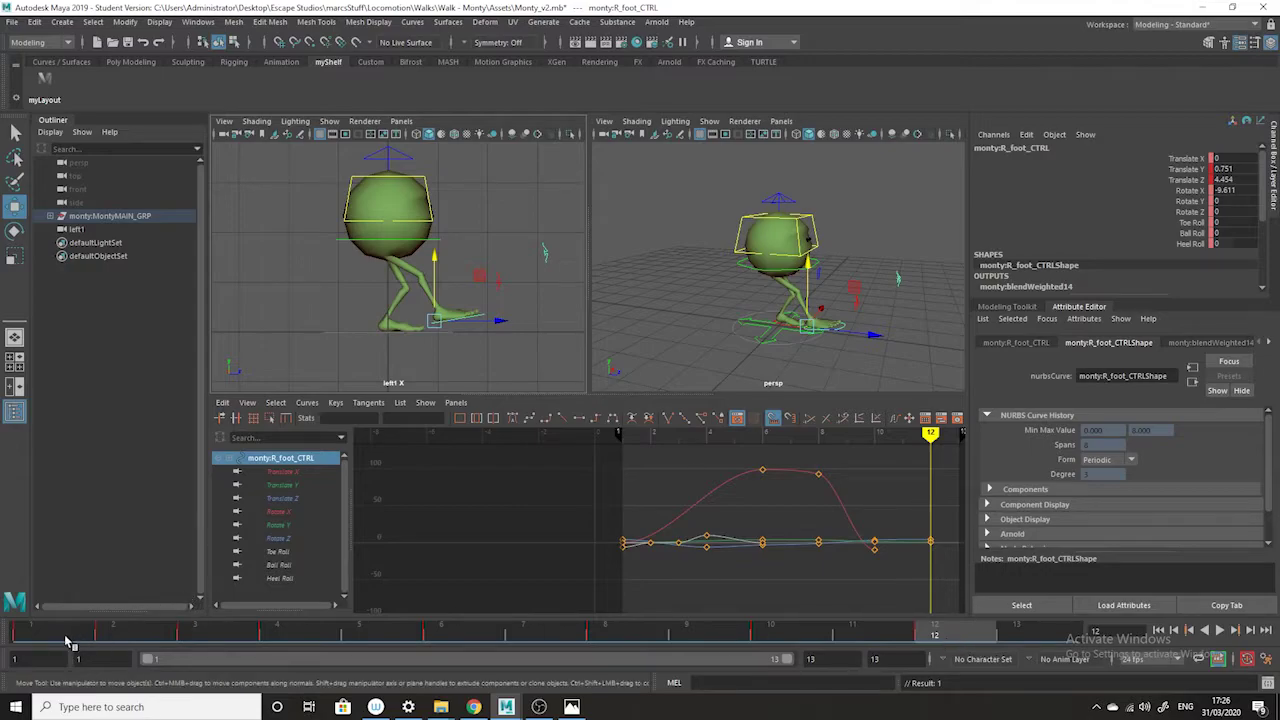
# Copy the right foot control's key from frame 1 and paste it at frame 13 to close the cycle
pyautogui.click(44, 632)
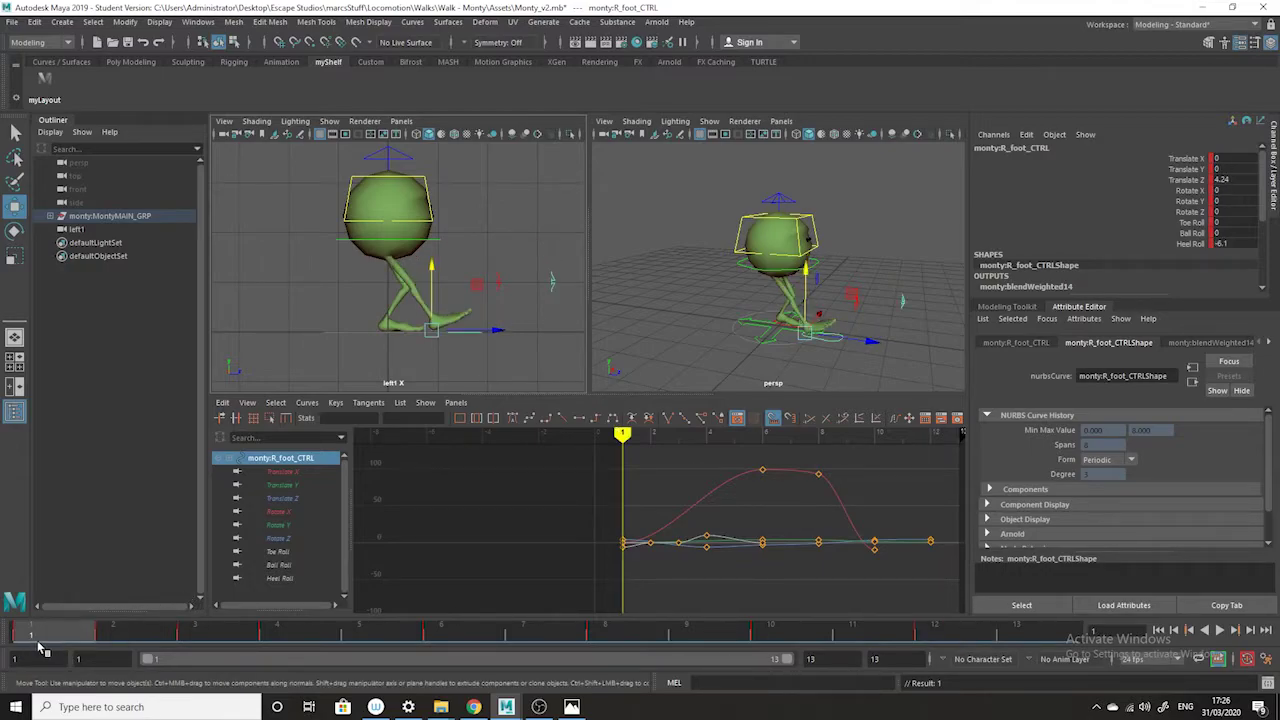
pyautogui.rightClick(46, 632)
pyautogui.click(86, 420)
pyautogui.click(1040, 633)
pyautogui.rightClick(1040, 633)
pyautogui.moveTo(1097, 448)
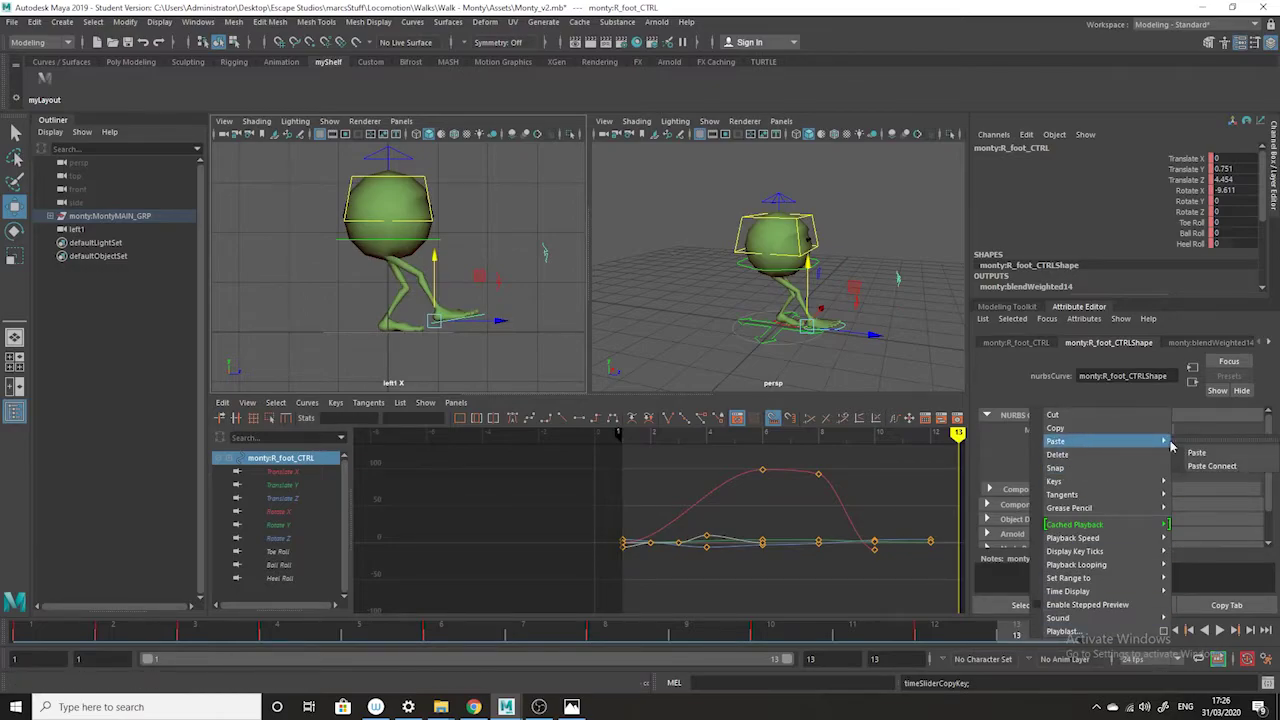
pyautogui.click(1197, 452)
# Scrub and play back the 13-frame cycle to review the right foot's motion
pyautogui.click(967, 637)
pyautogui.moveTo(967, 637); pyautogui.dragTo(35, 637)
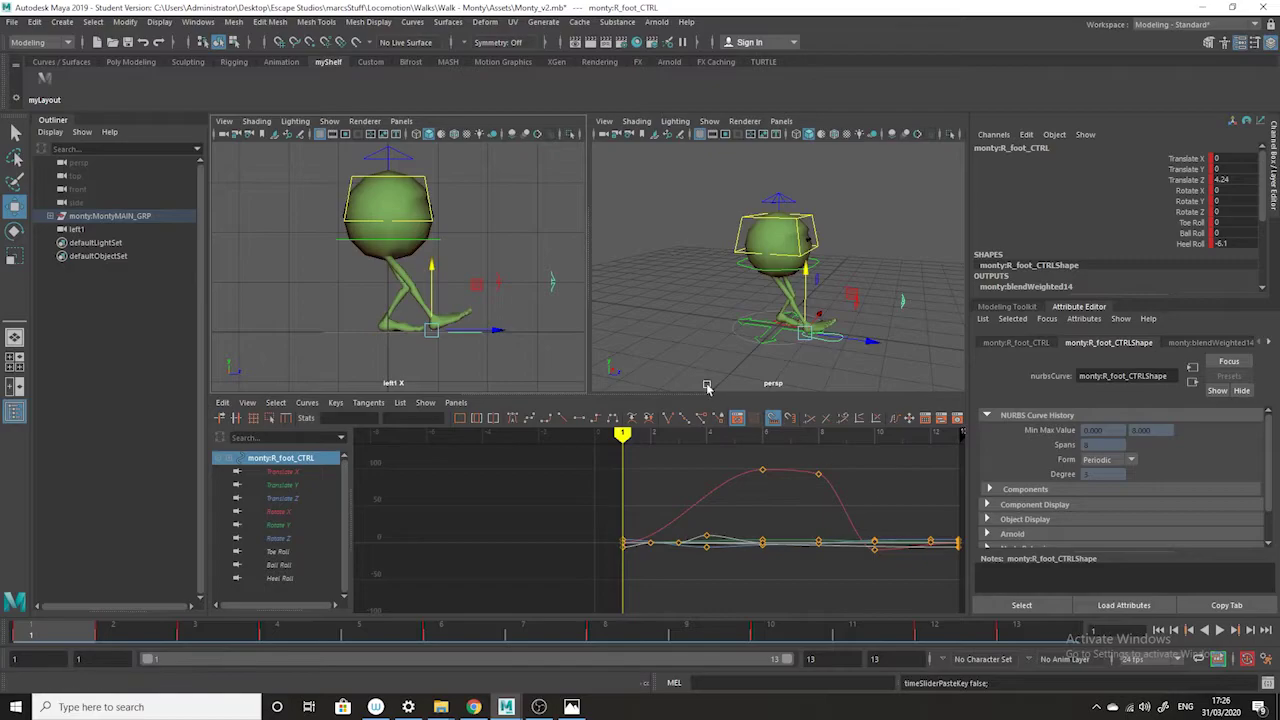
pyautogui.click(1219, 631)
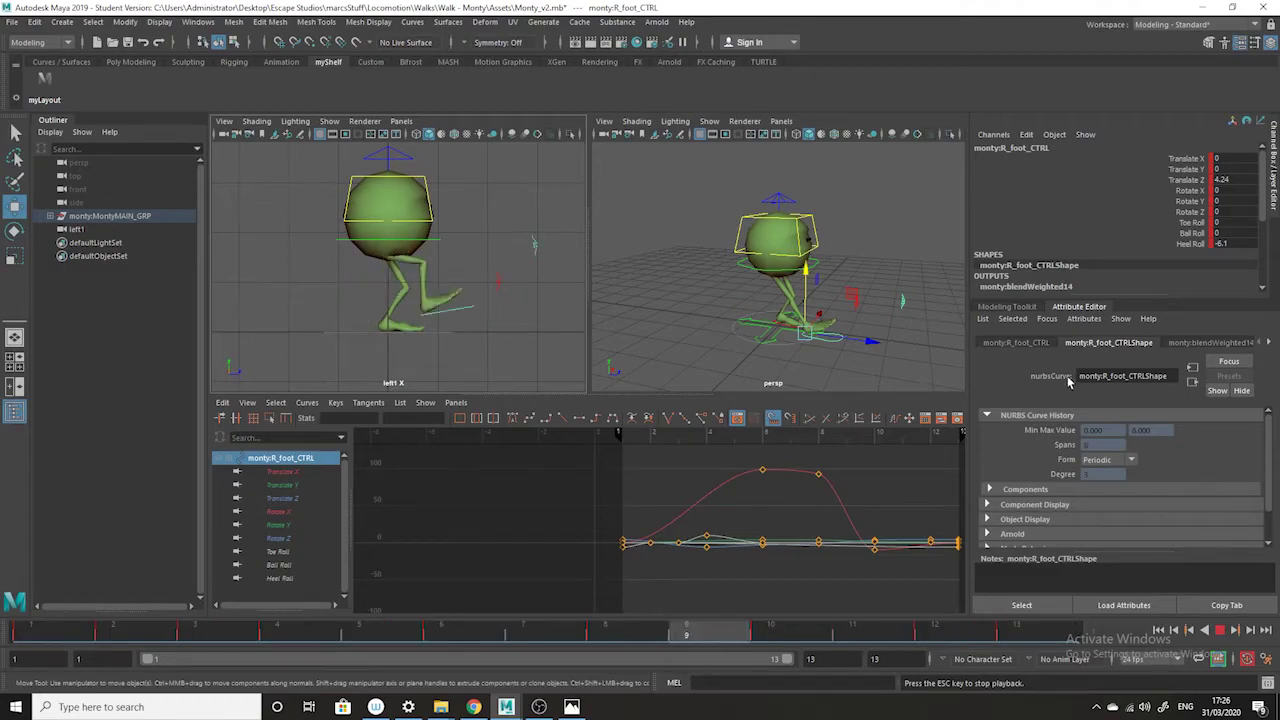
pyautogui.click(894, 335)
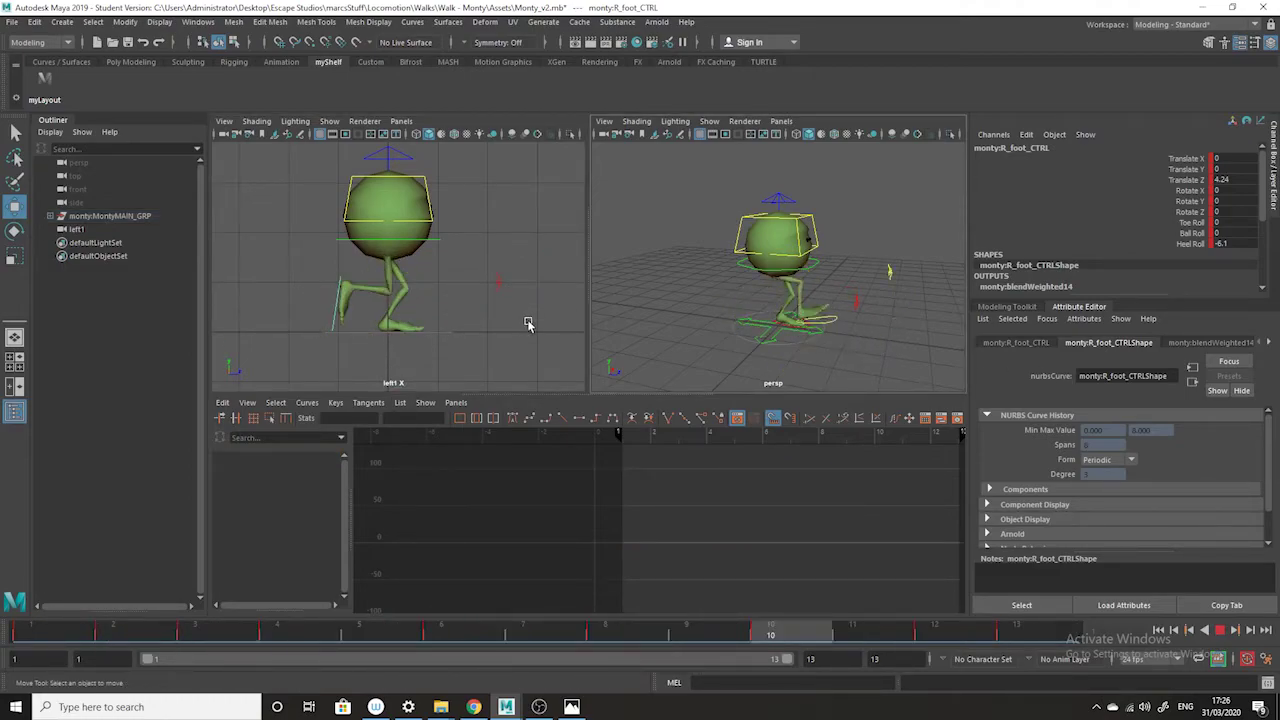
pyautogui.press('Escape')
pyautogui.hotkey('alt', 'v')
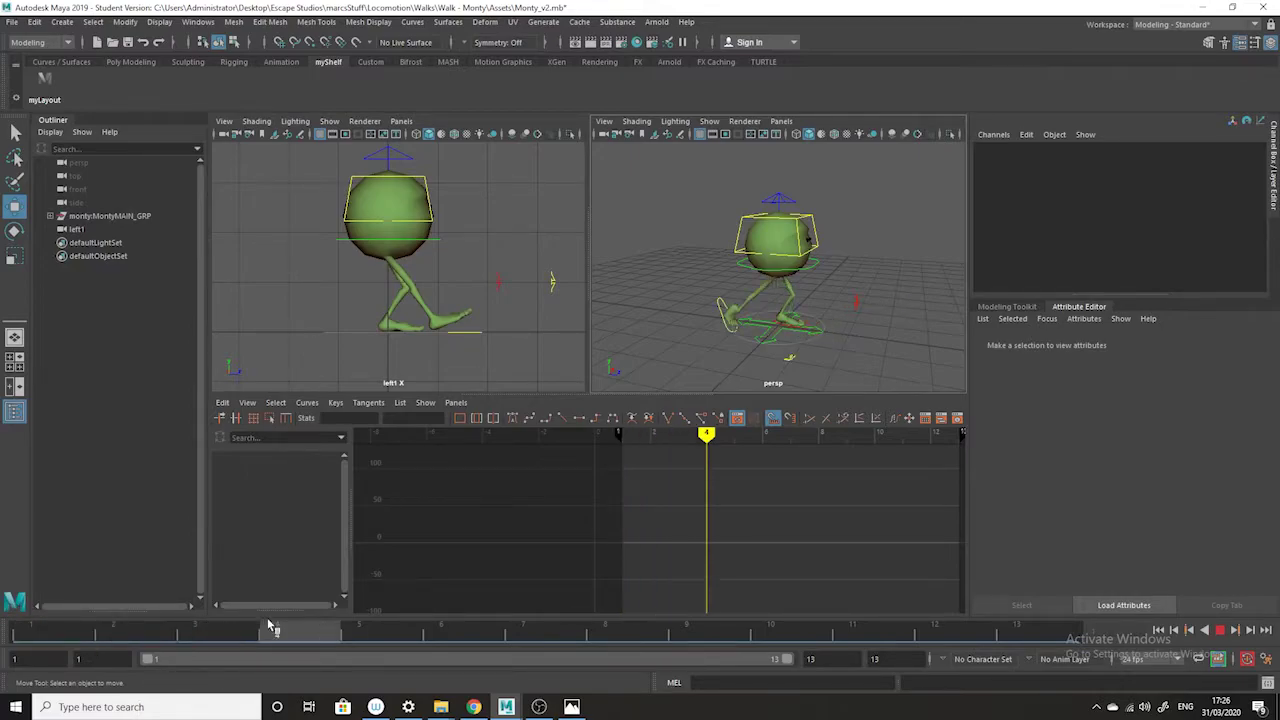
pyautogui.press('Escape')
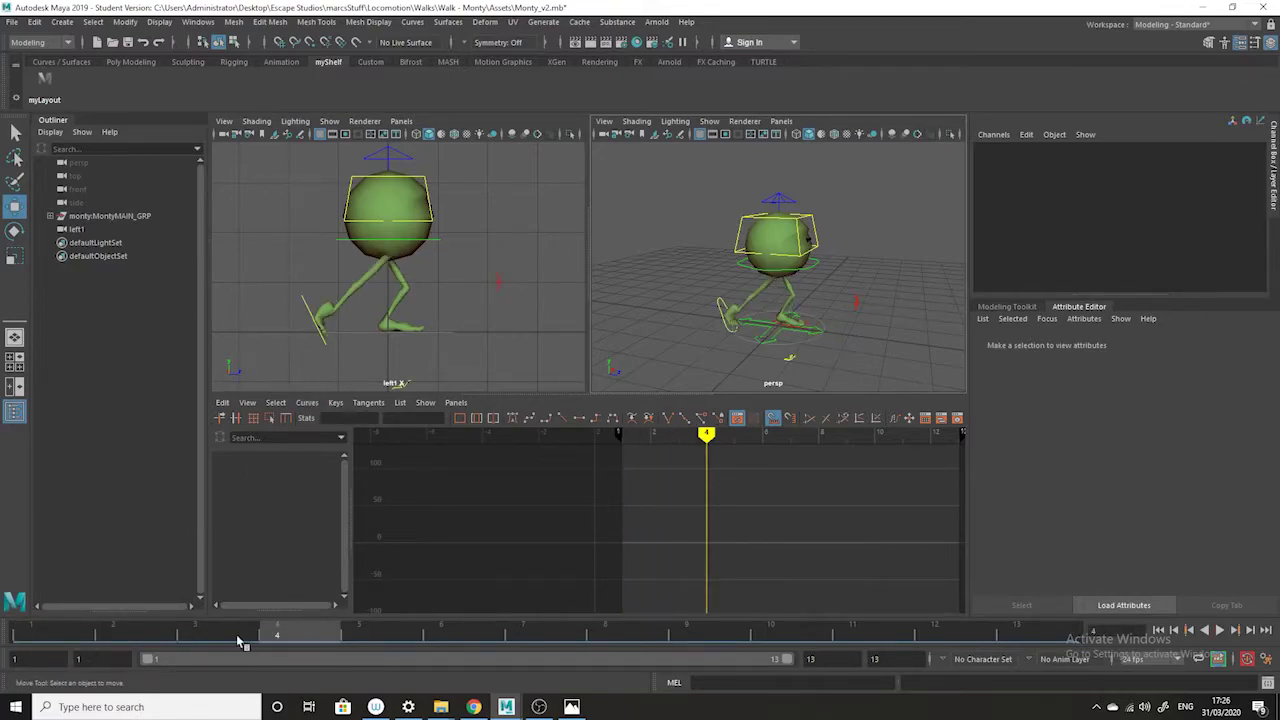
# Compare frame 4 with the reference, key the right foot control there, and lower its Rotate X key to 0
pyautogui.click(301, 304)
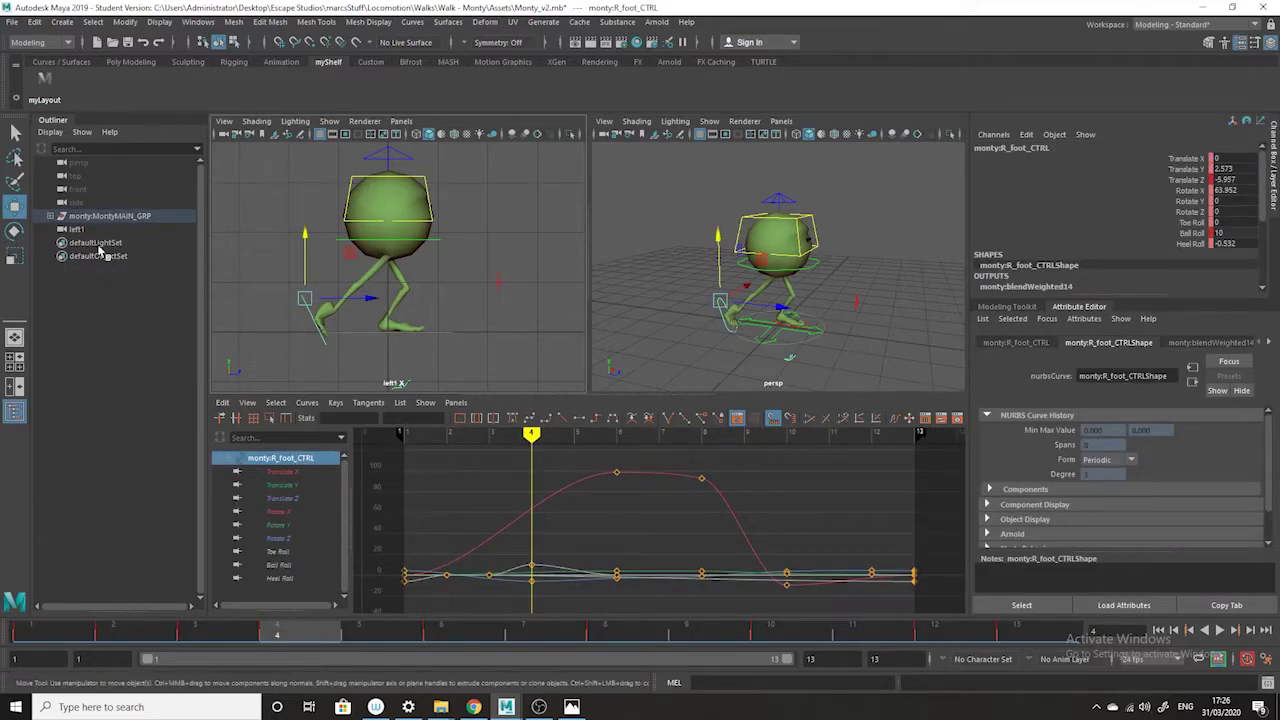
pyautogui.click(16, 230)
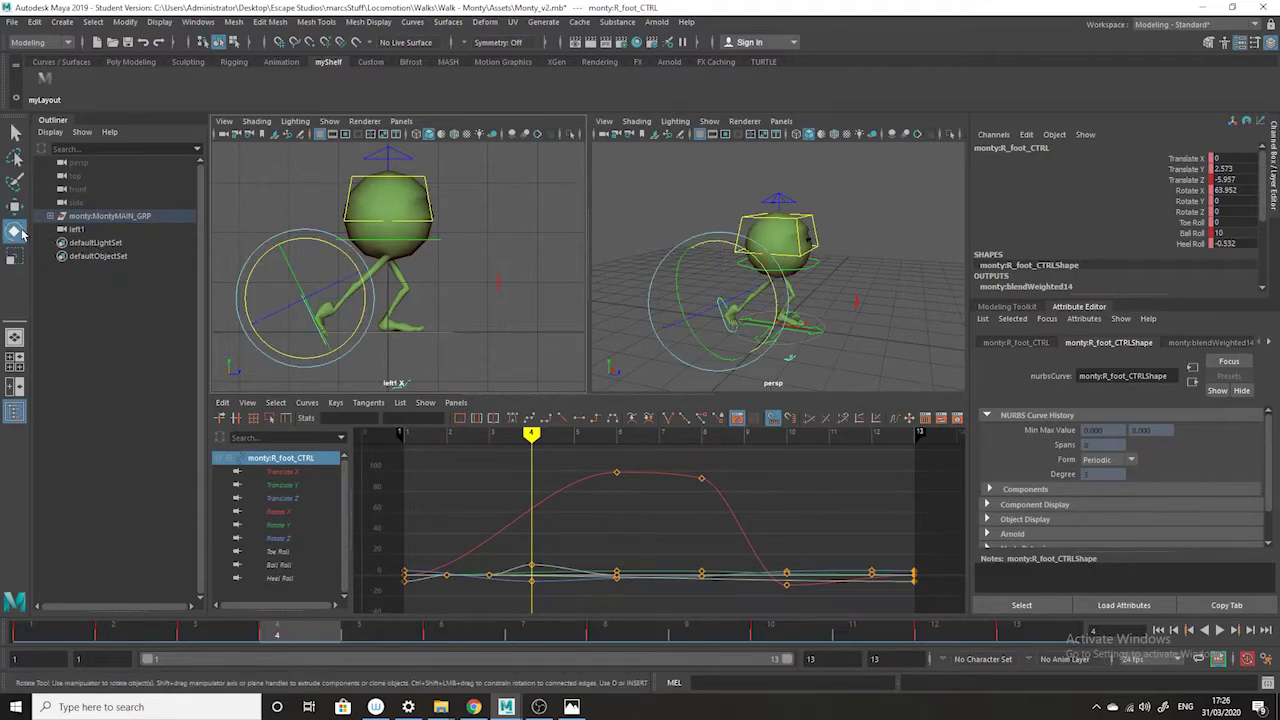
pyautogui.click(285, 512)
pyautogui.moveTo(290, 638); pyautogui.dragTo(463, 586)
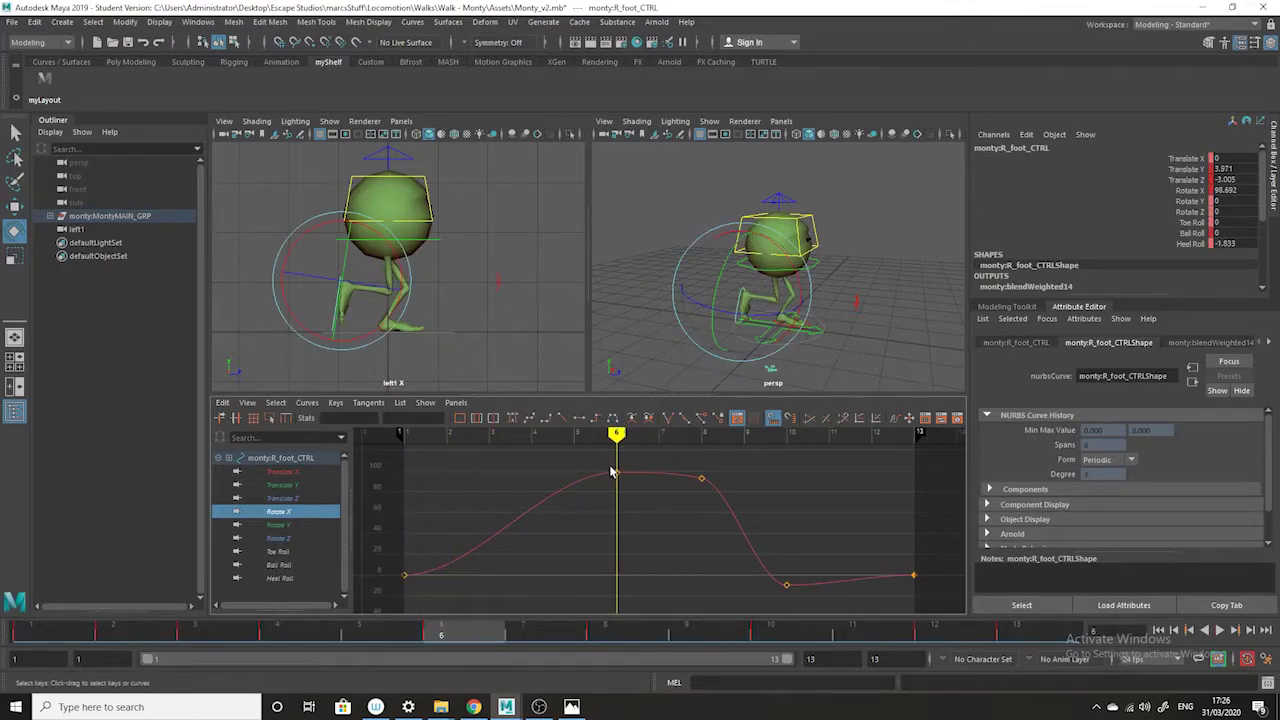
pyautogui.moveTo(470, 640); pyautogui.dragTo(333, 638)
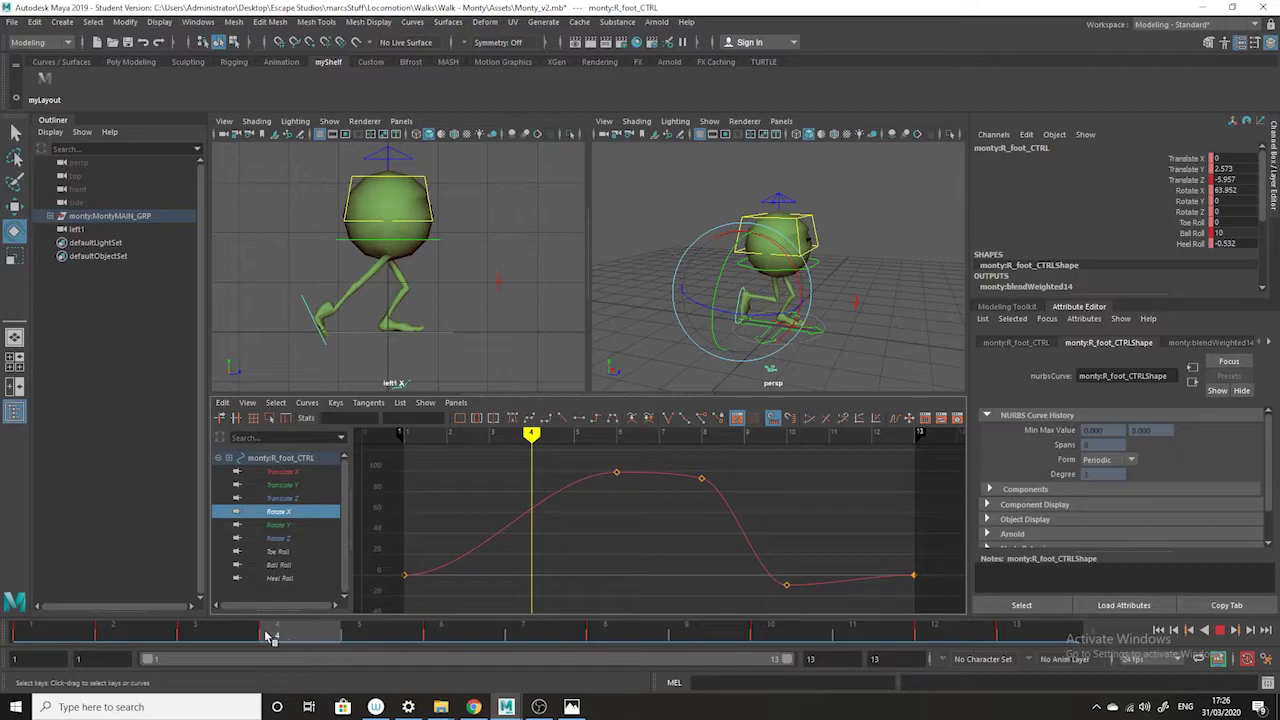
pyautogui.click(571, 707)
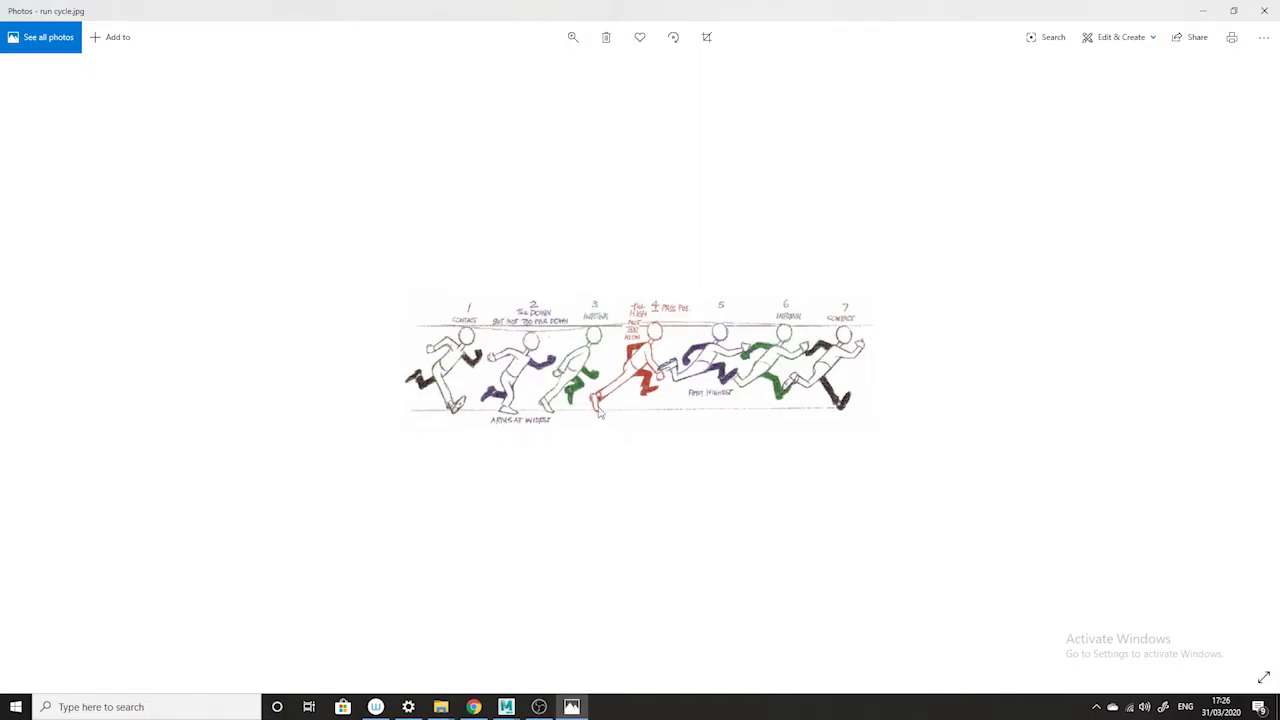
pyautogui.click(1203, 10)
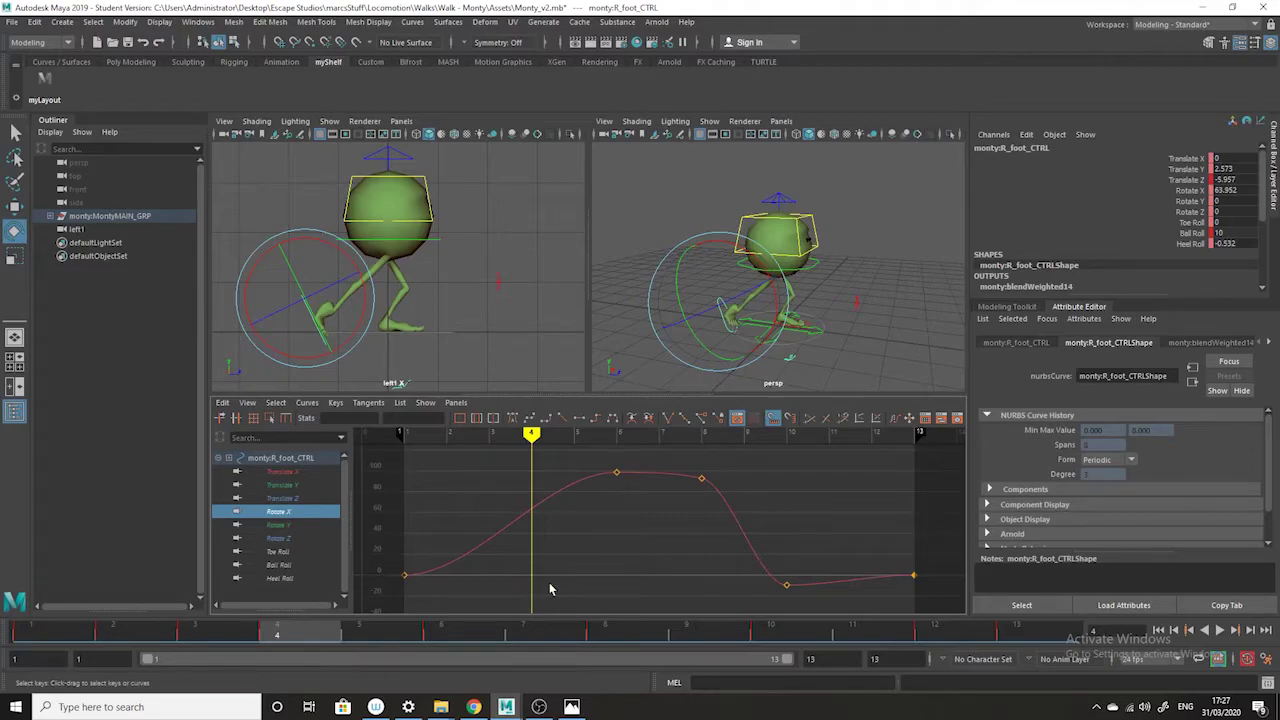
pyautogui.press('s')
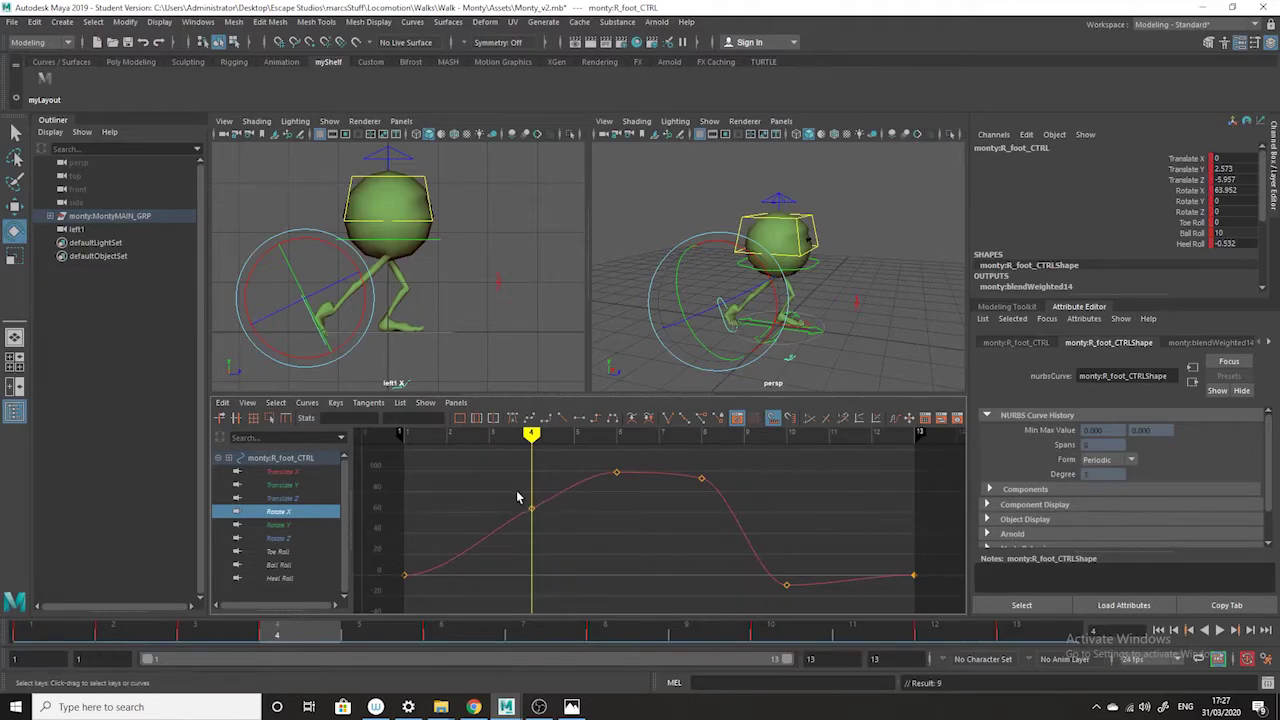
pyautogui.click(531, 508)
pyautogui.moveTo(532, 500)
pyautogui.mouseDown(button='middle')
pyautogui.moveTo(532, 528)
pyautogui.moveTo(520, 519)
pyautogui.mouseUp(button='middle')
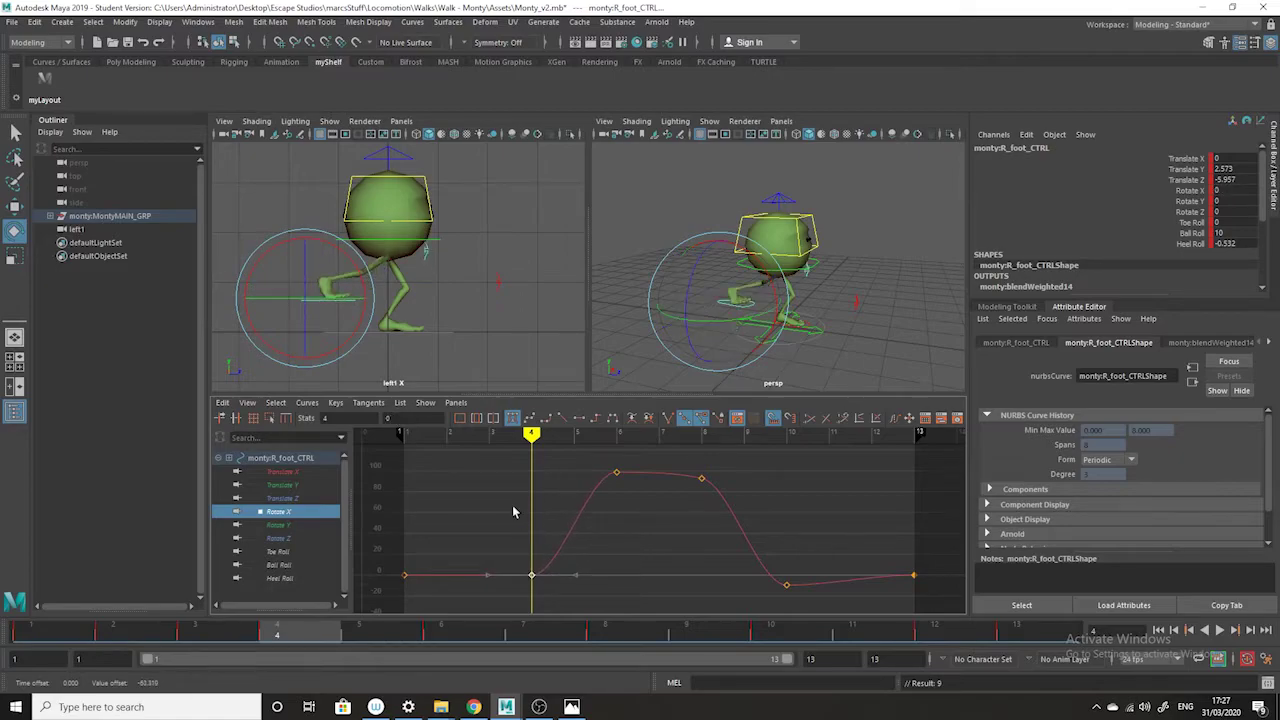
# Lower the right foot's Translate Y key at frame 4 to 0 and check the push-off in playback
pyautogui.click(298, 486)
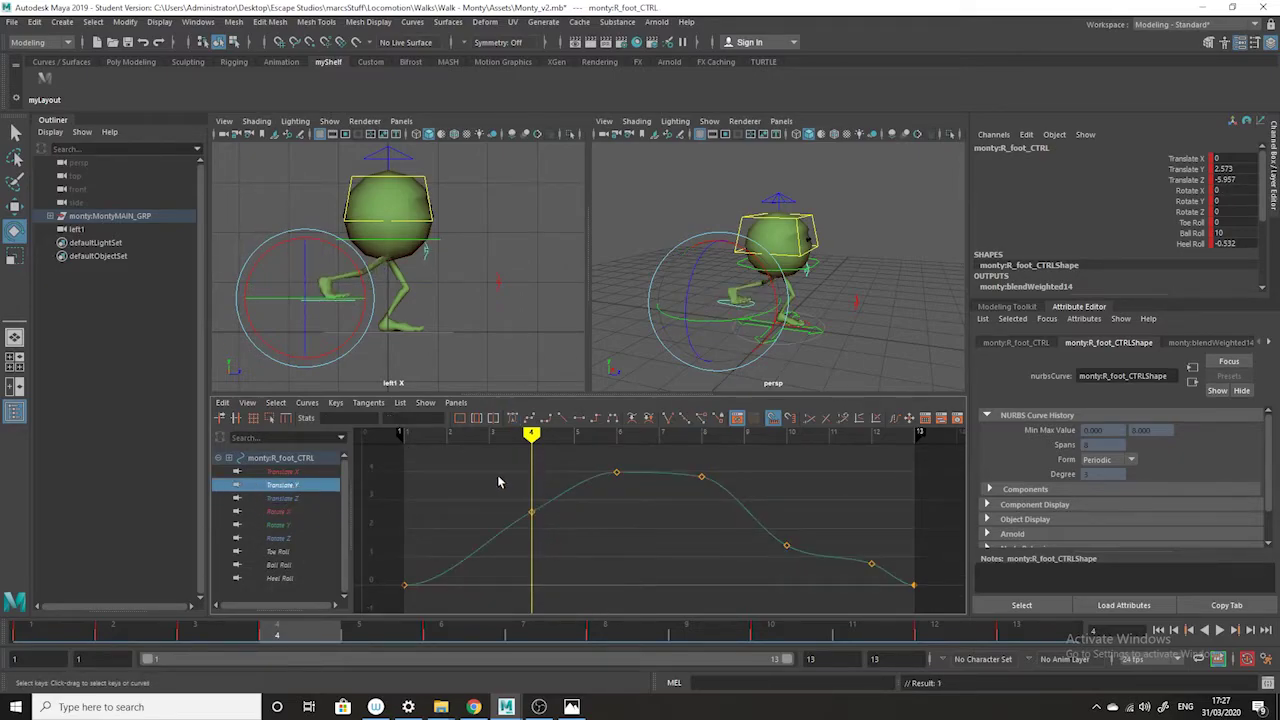
pyautogui.moveTo(498, 481); pyautogui.dragTo(545, 543)
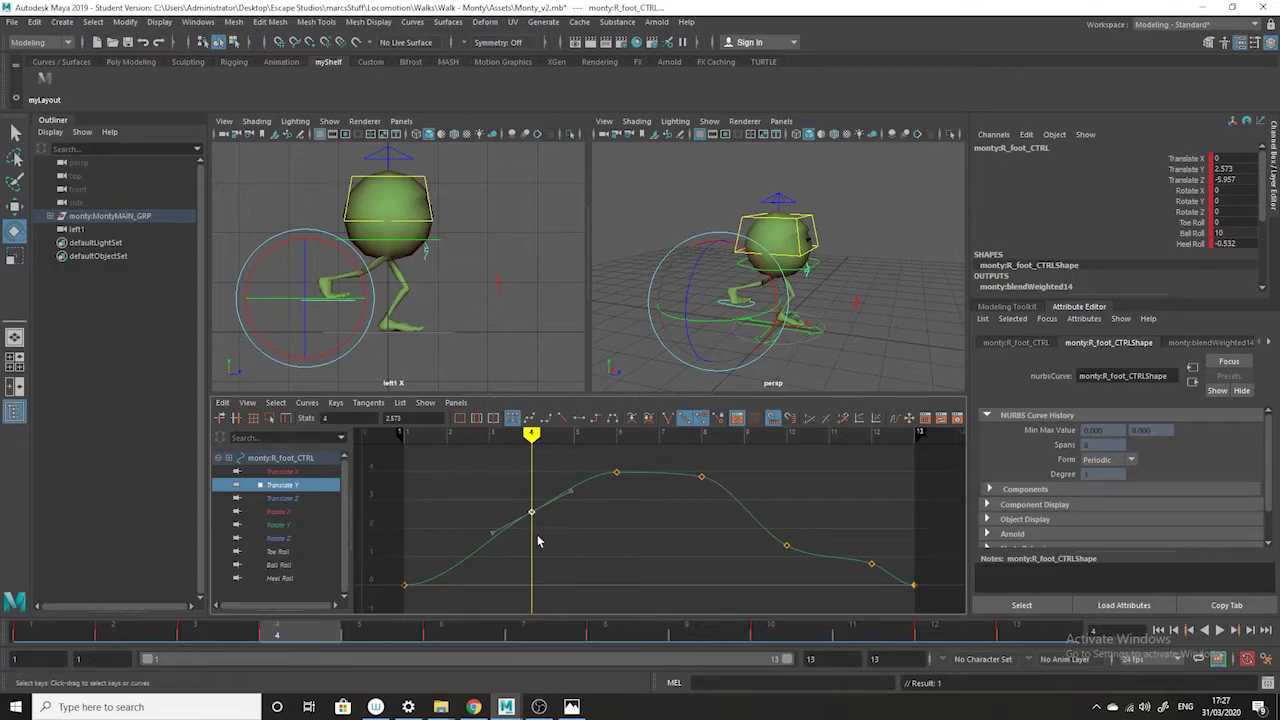
pyautogui.moveTo(531, 497); pyautogui.dragTo(532, 548, button='middle')
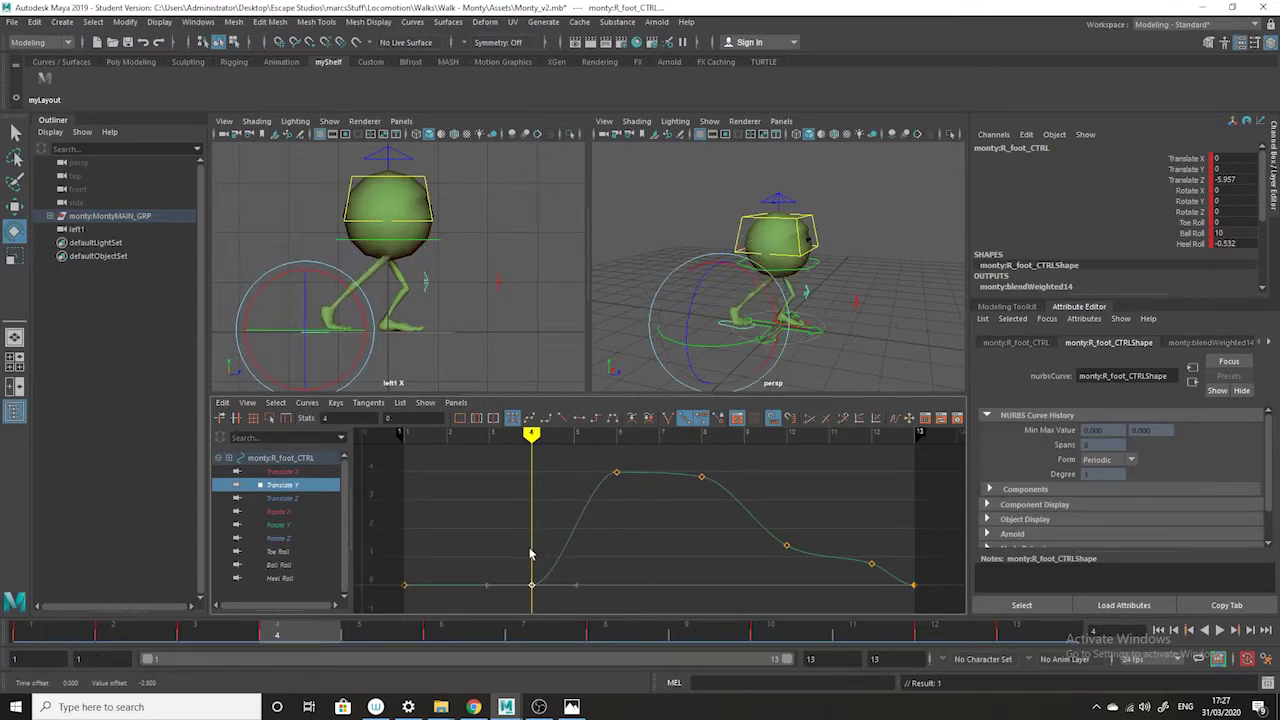
pyautogui.hotkey('alt', 'v')
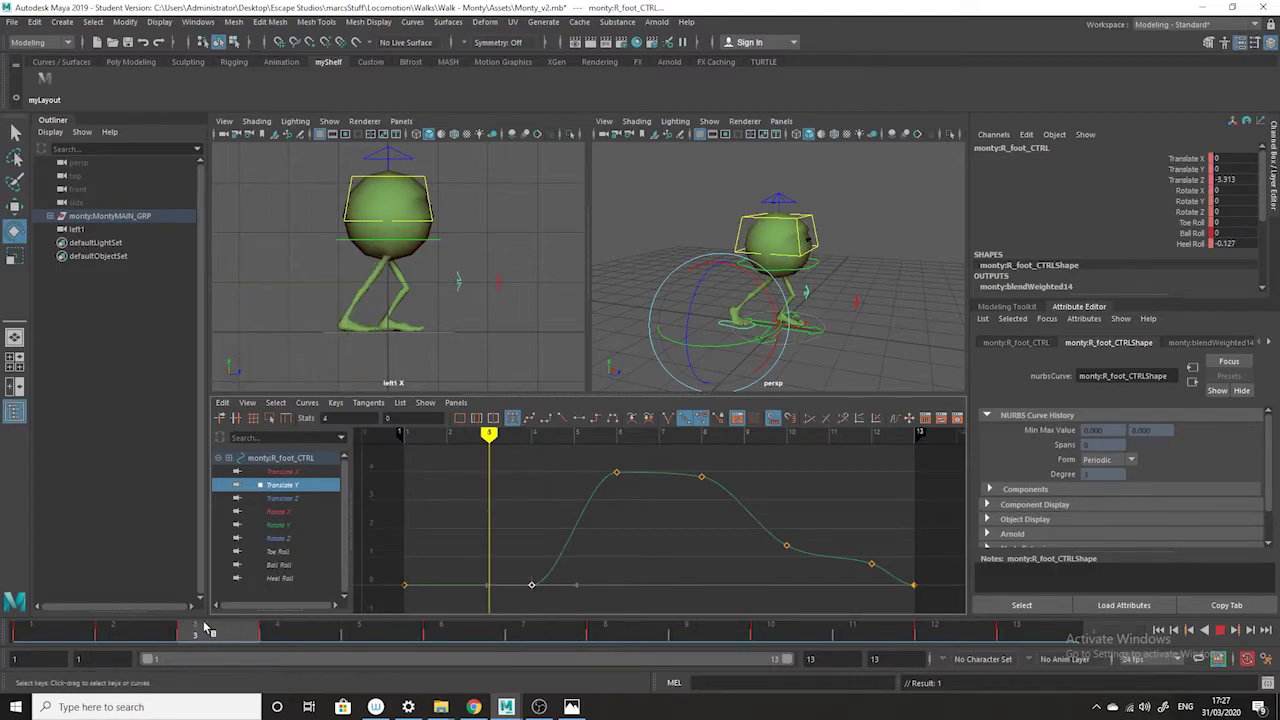
pyautogui.moveTo(70, 632); pyautogui.dragTo(411, 610)
pyautogui.press('Escape')
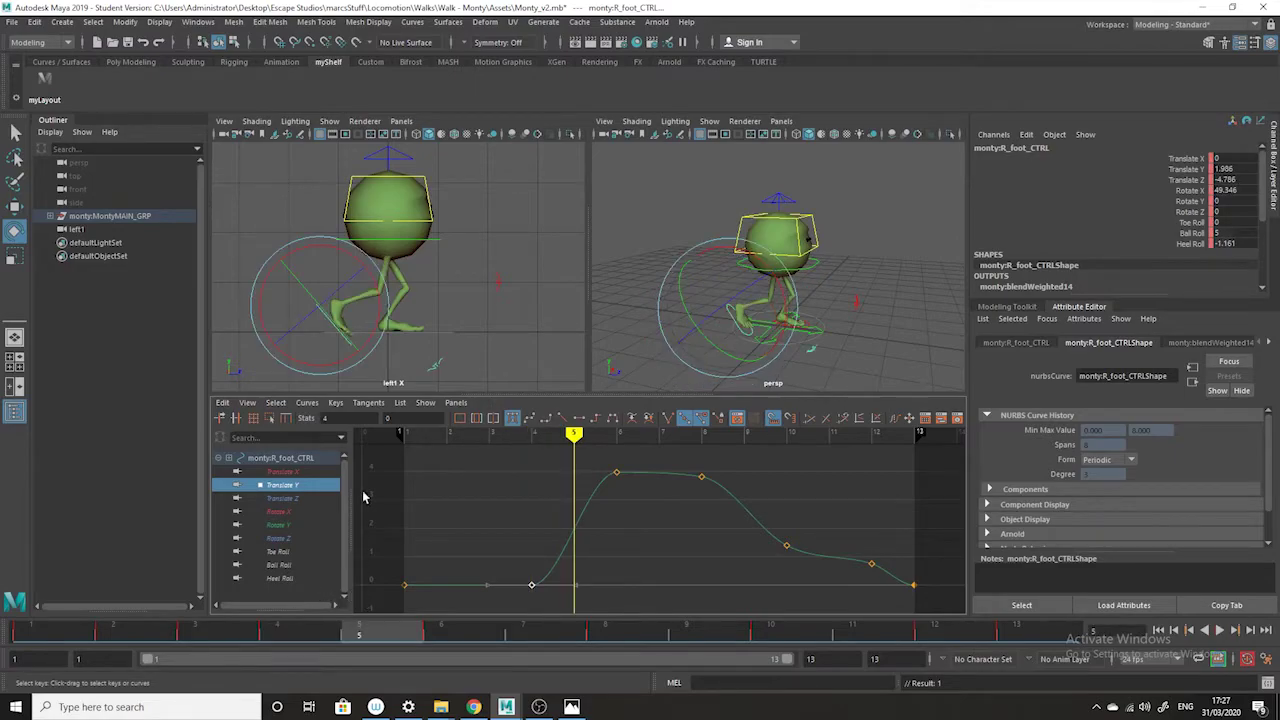
# Lower the right foot's Translate Z key at frame 6 to about -5.0 on its animation curve
pyautogui.click(16, 205)
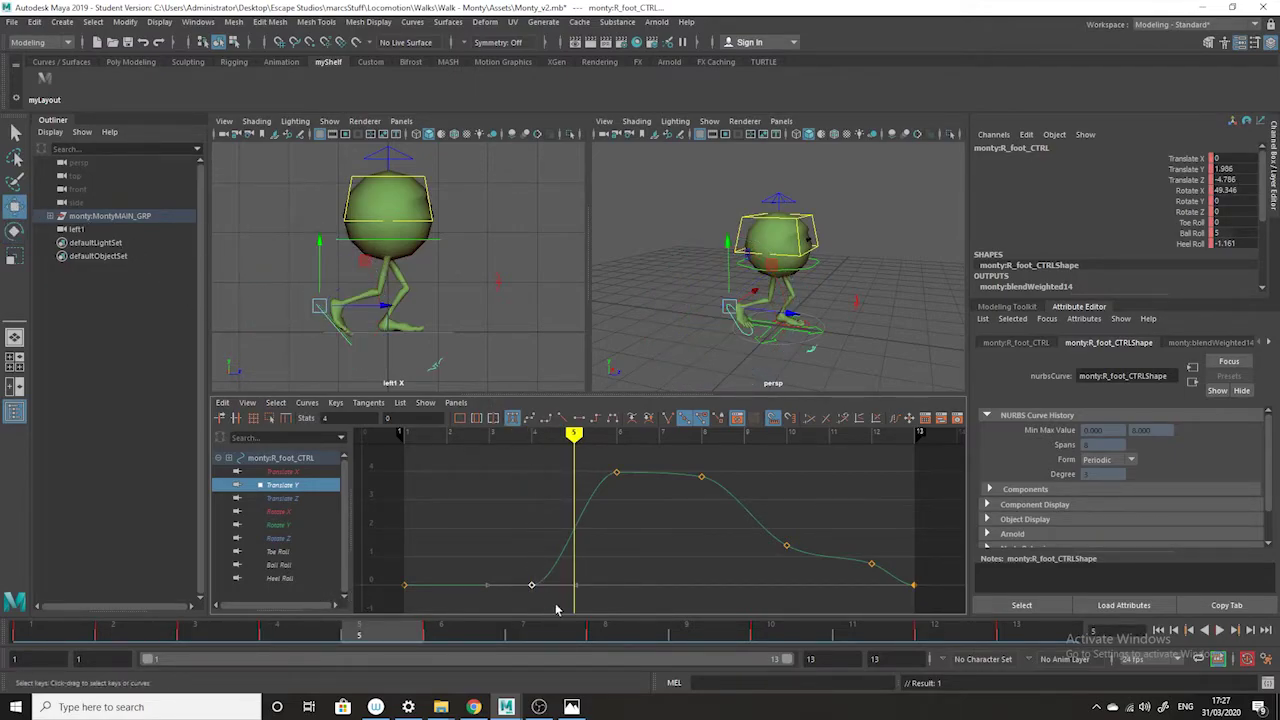
pyautogui.click(295, 499)
pyautogui.moveTo(629, 531); pyautogui.dragTo(604, 582)
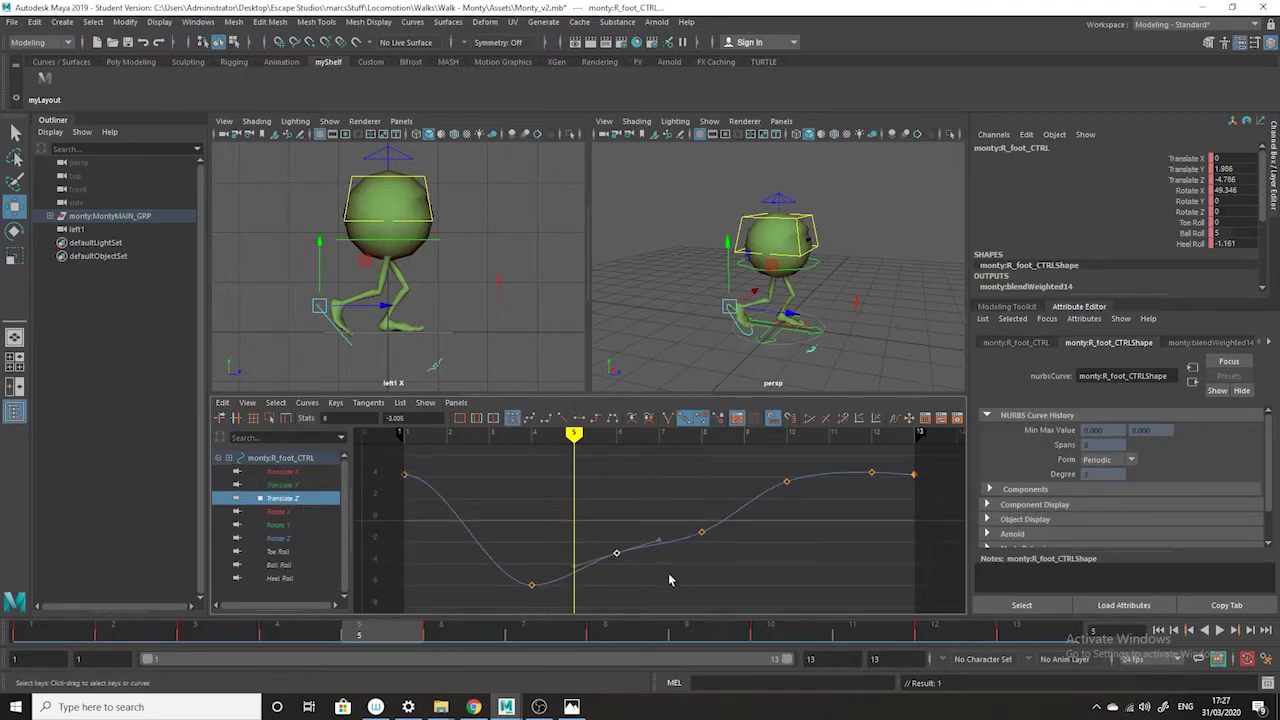
pyautogui.moveTo(608, 530)
pyautogui.keyDown('shift'); pyautogui.mouseDown(button='middle')
pyautogui.moveTo(608, 549)
pyautogui.moveTo(607, 530)
pyautogui.mouseUp(button='middle'); pyautogui.keyUp('shift')
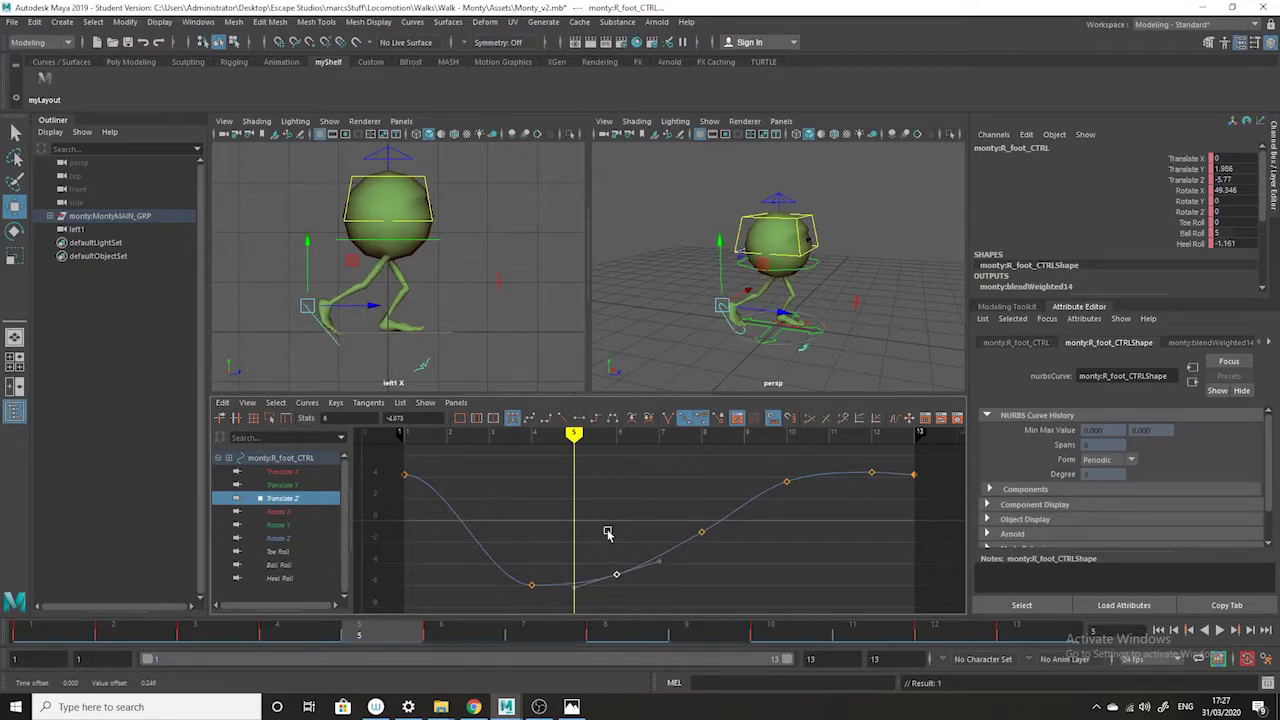
pyautogui.click(628, 590)
# Play the run cycle through again to check the right foot's adjusted Translate Z motion
pyautogui.moveTo(443, 631); pyautogui.dragTo(5, 470)
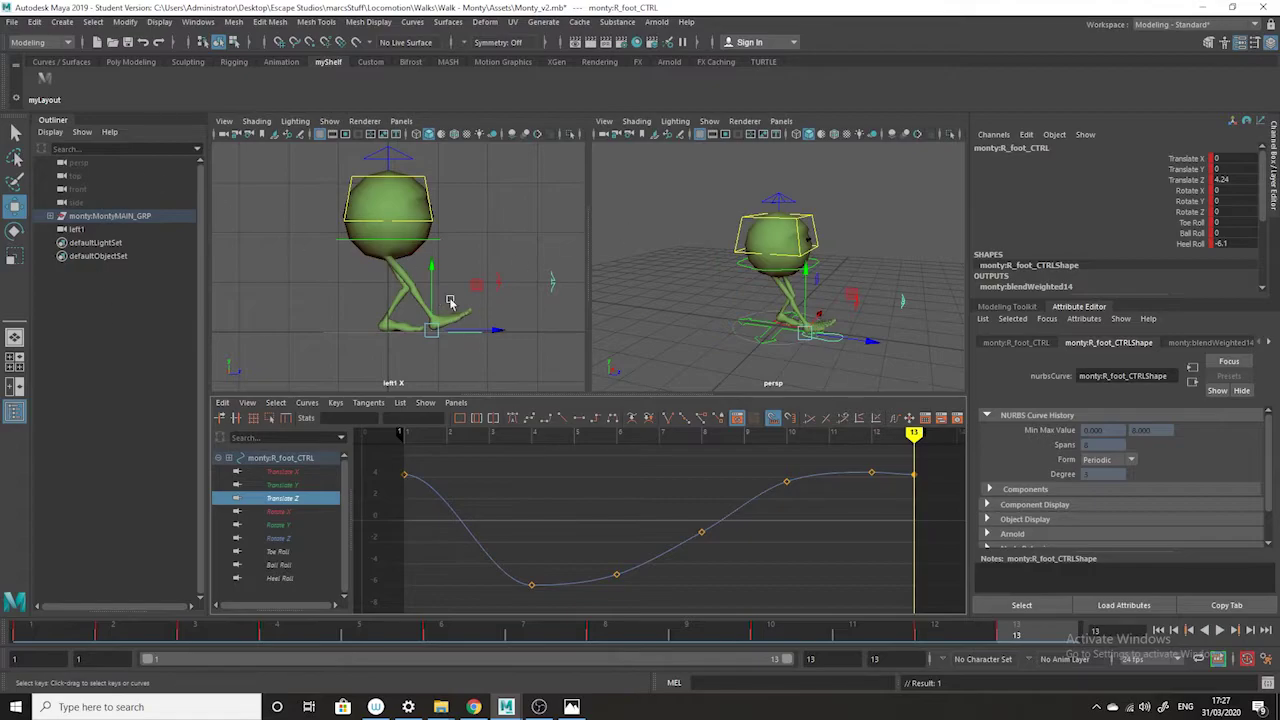
pyautogui.click(1207, 632)
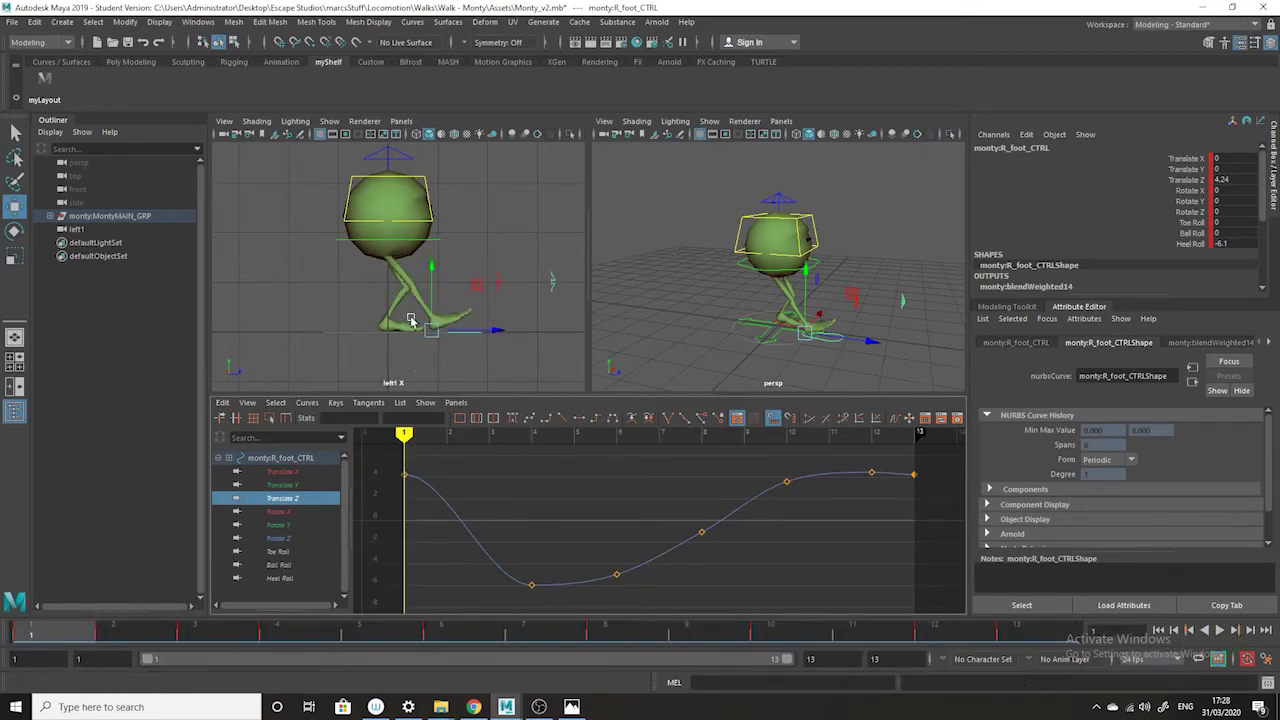
pyautogui.press('Escape')
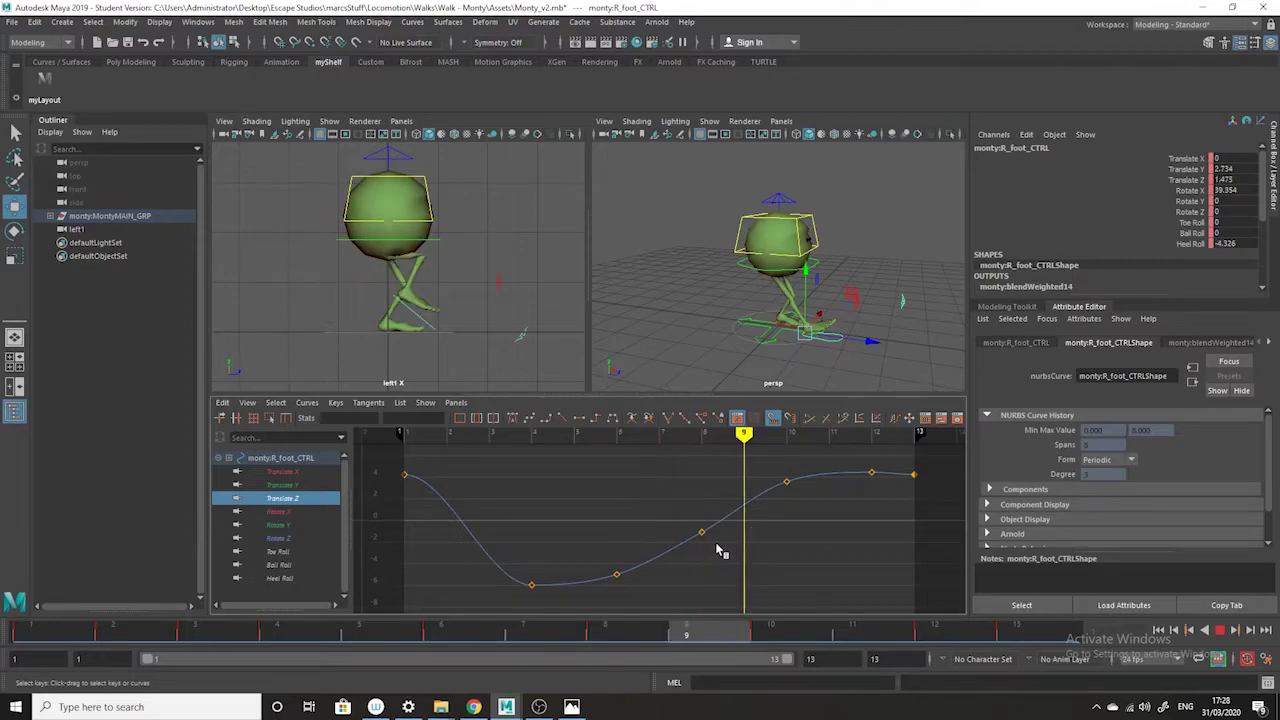
pyautogui.press('Escape')
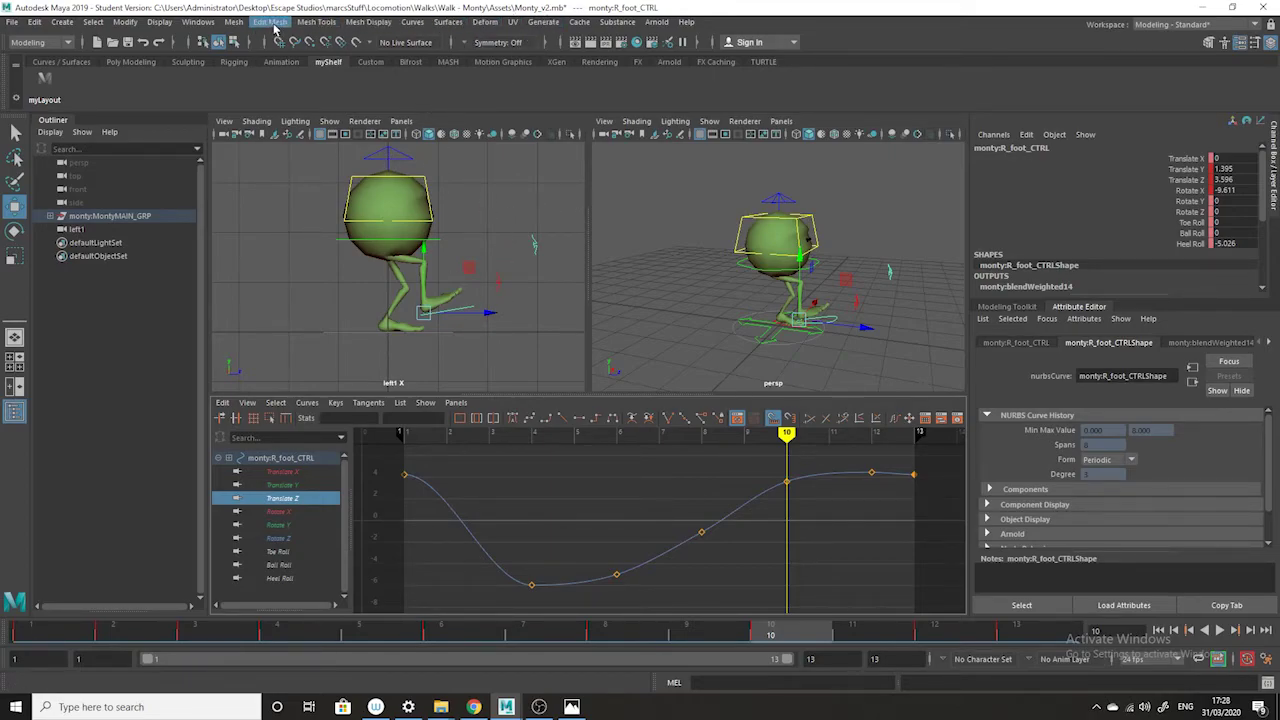
# Switch the menu set from Modeling to Animation
pyautogui.click(66, 42)
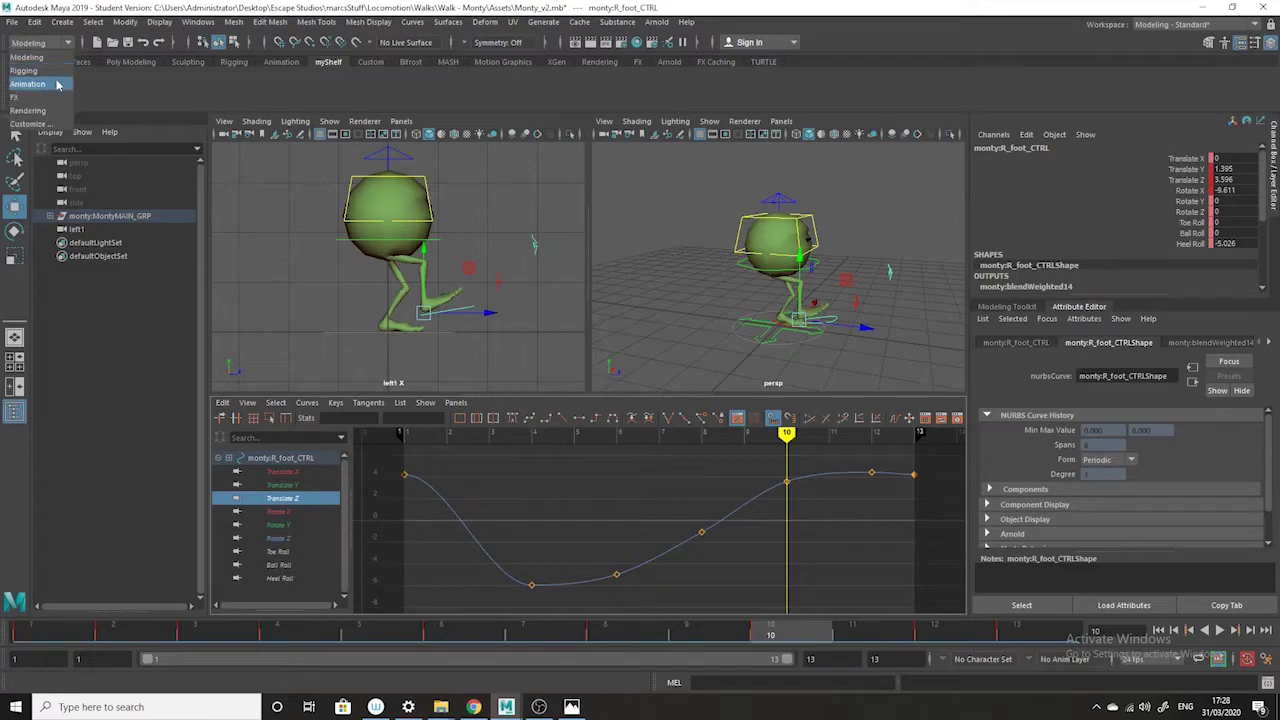
pyautogui.click(57, 82)
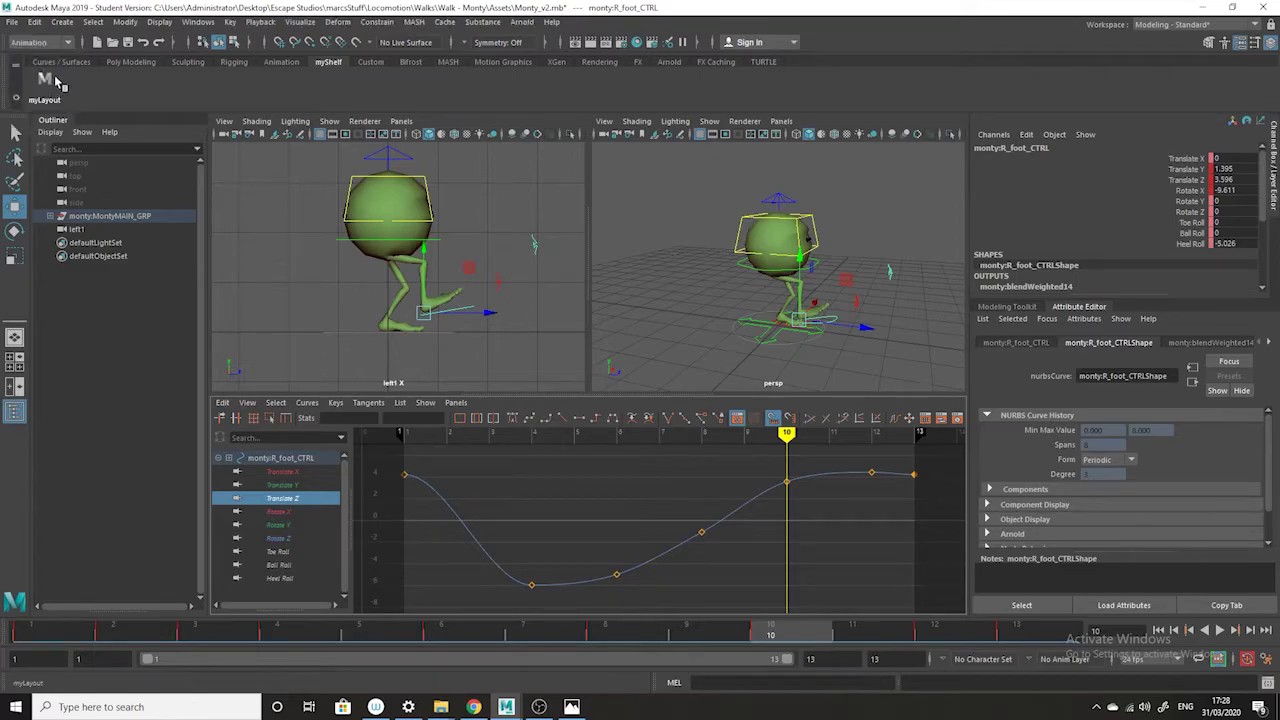
# Create an editable motion trail for the right foot control, show motion trails in the side view, and review the arc in playback
pyautogui.click(302, 23)
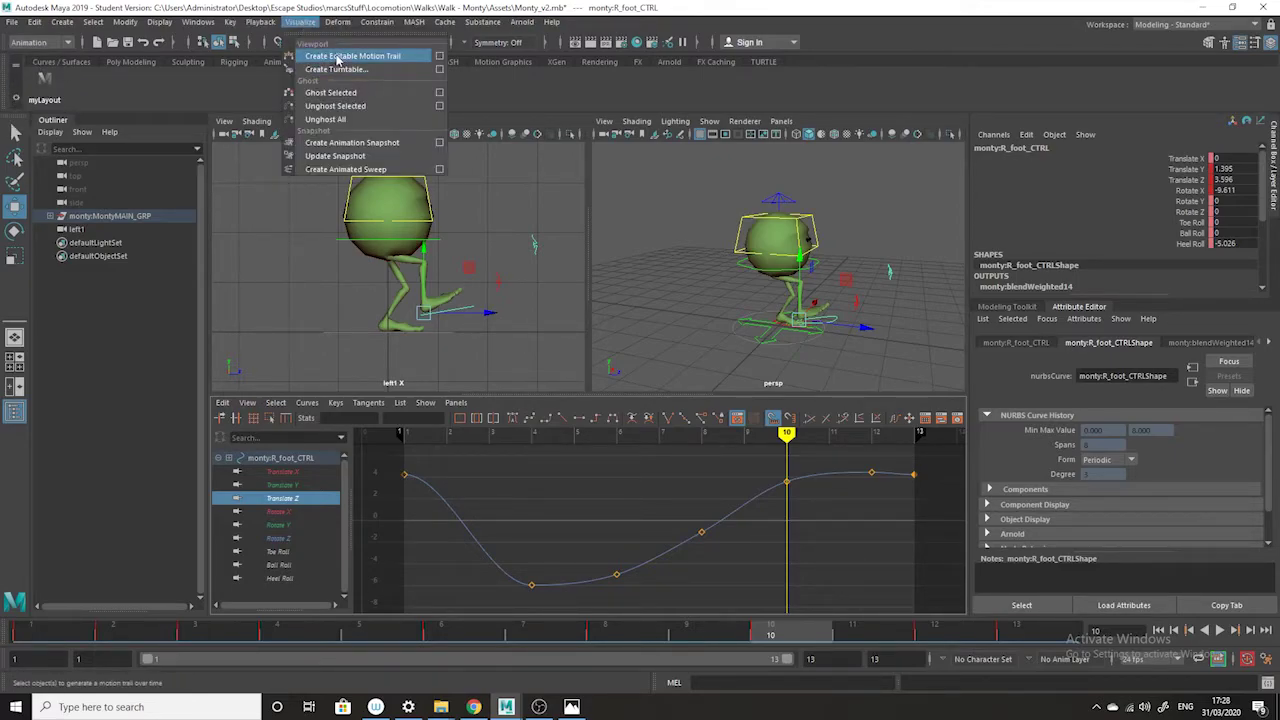
pyautogui.click(336, 57)
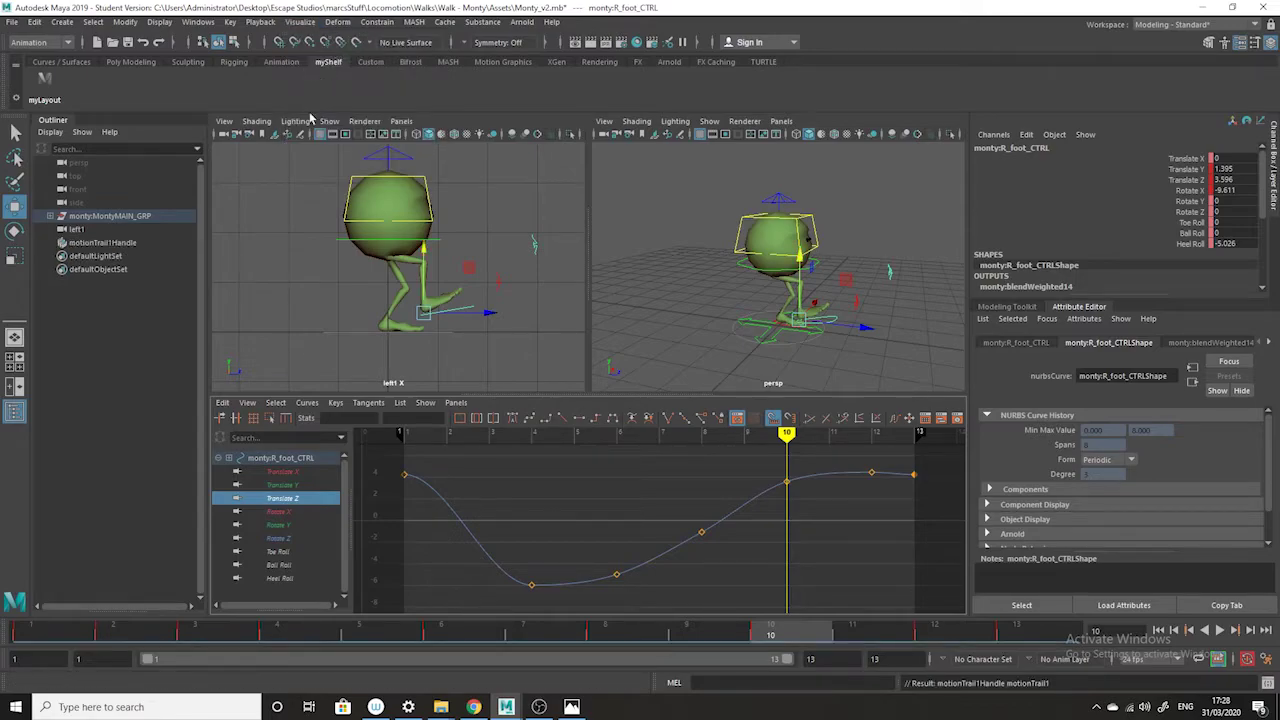
pyautogui.click(328, 121)
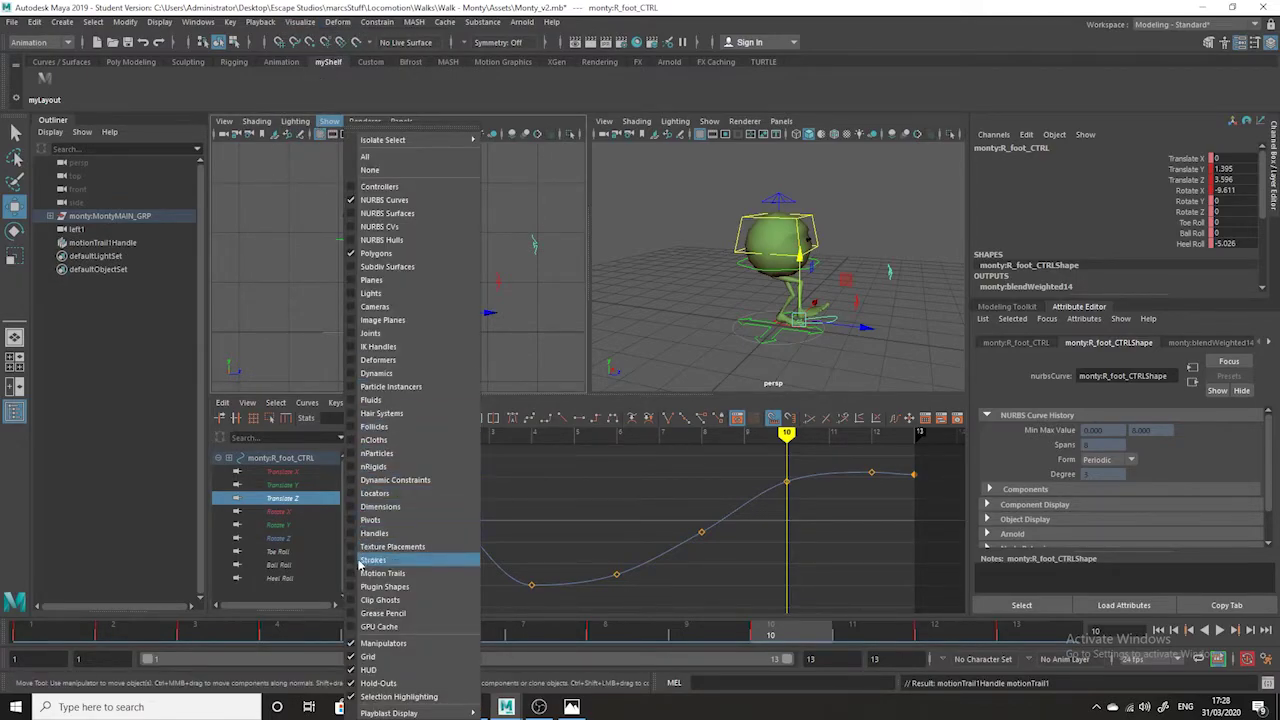
pyautogui.click(370, 573)
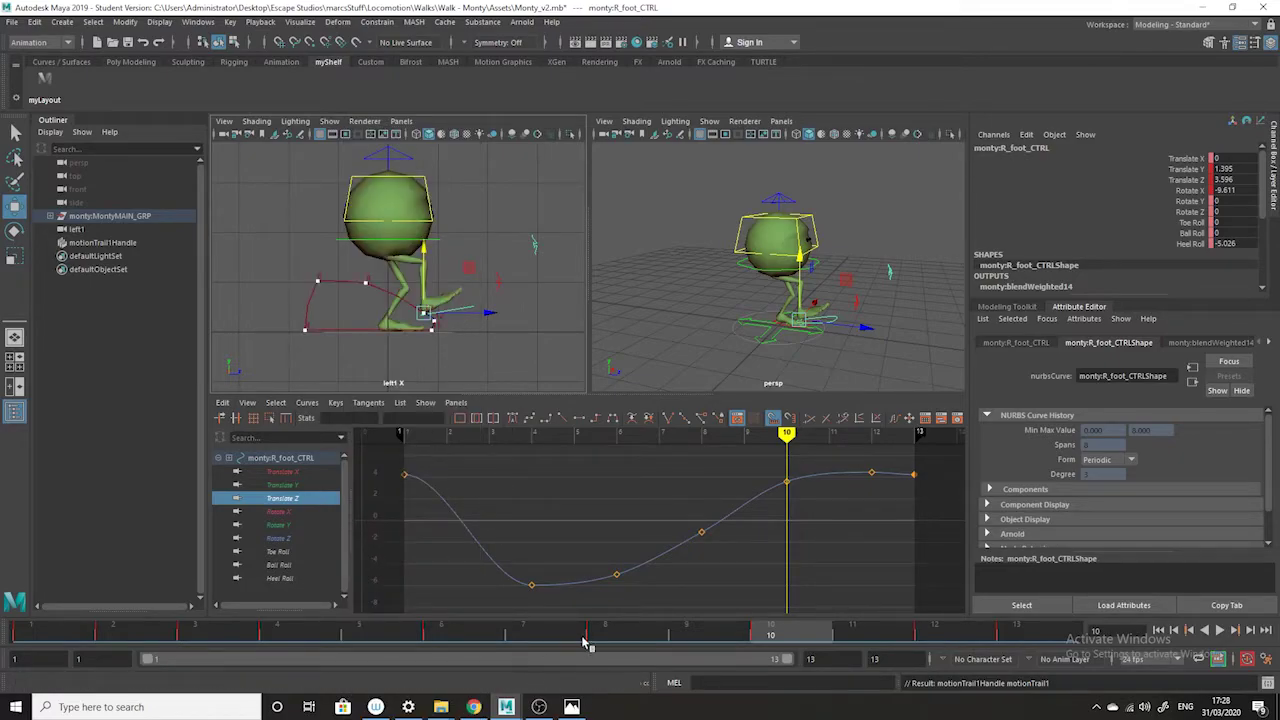
pyautogui.hotkey('alt', 'v')
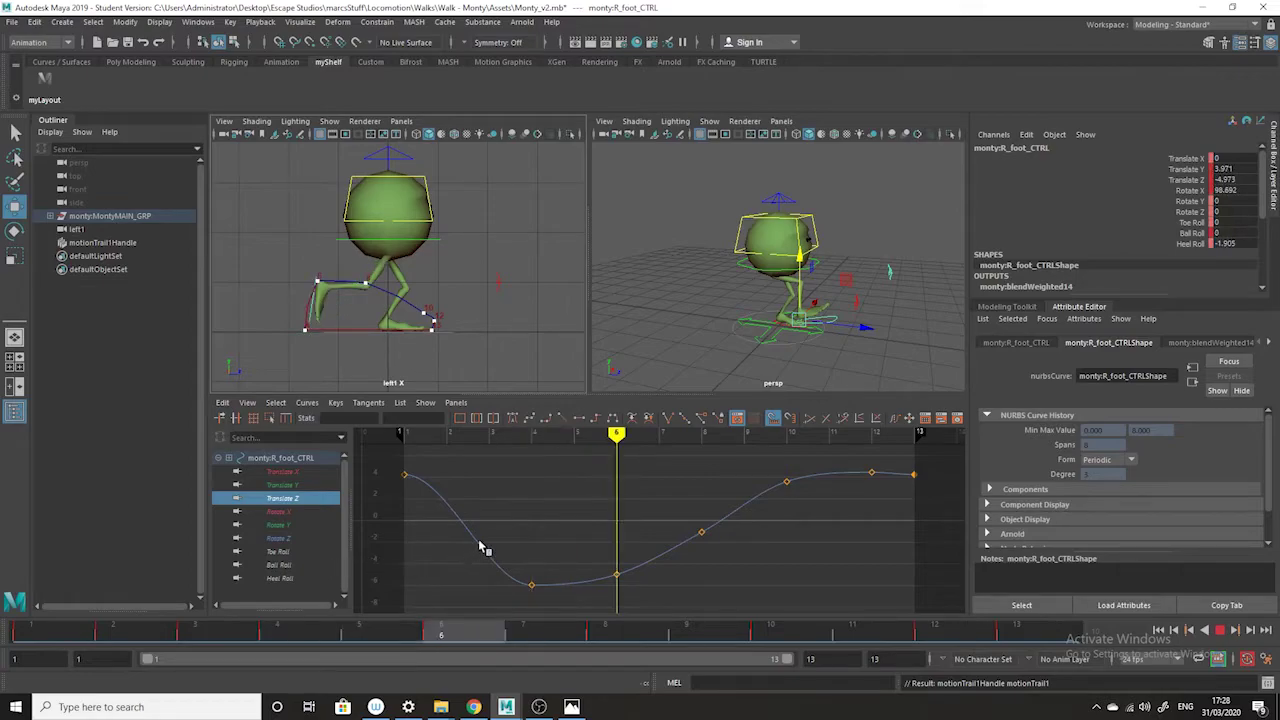
pyautogui.hotkey('alt', 'v')
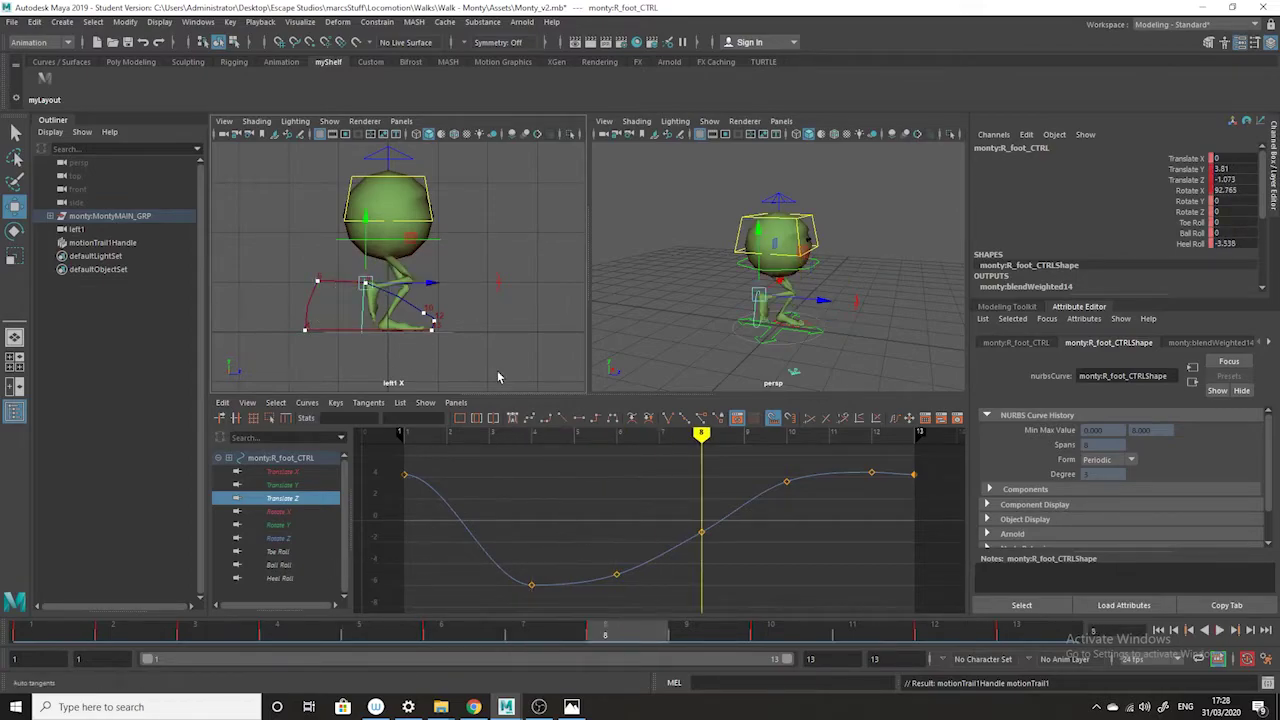
# Raise the right foot's Translate Y to 4.24 at frame 8 and 3.411 at frame 9, smoothing its motion trail
pyautogui.moveTo(367, 284); pyautogui.dragTo(364, 217)
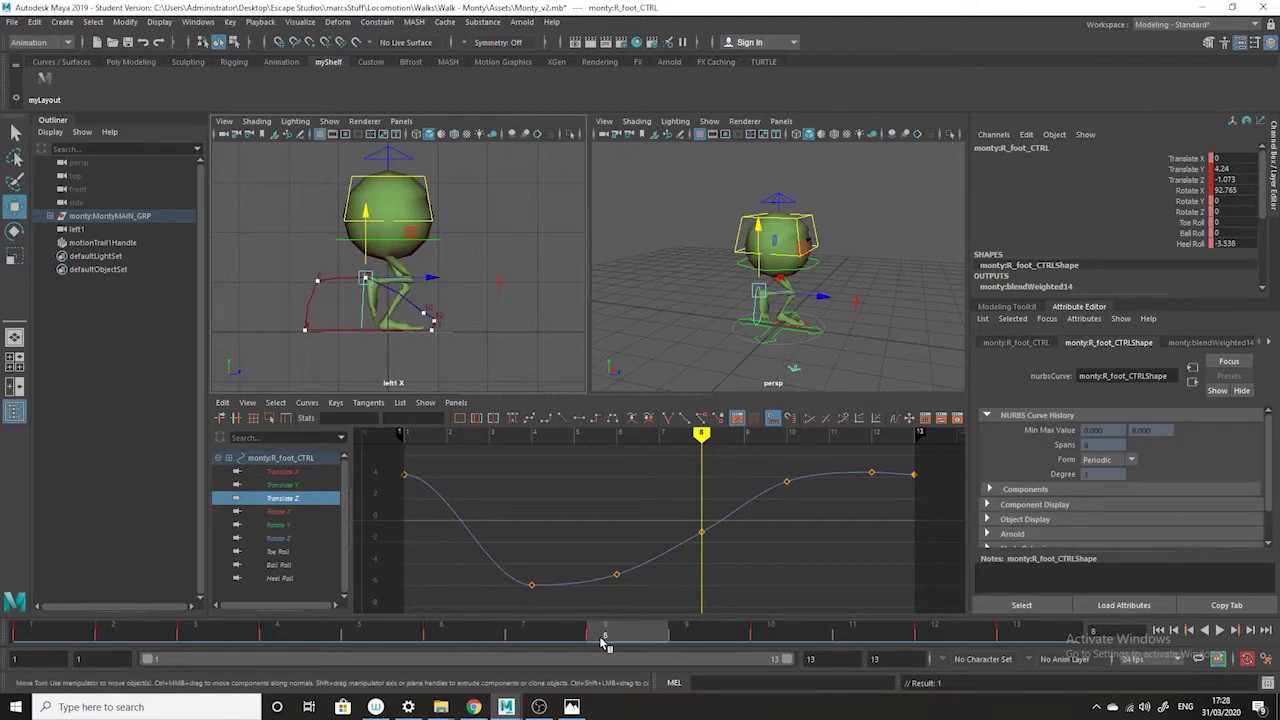
pyautogui.hotkey('alt', 'v')
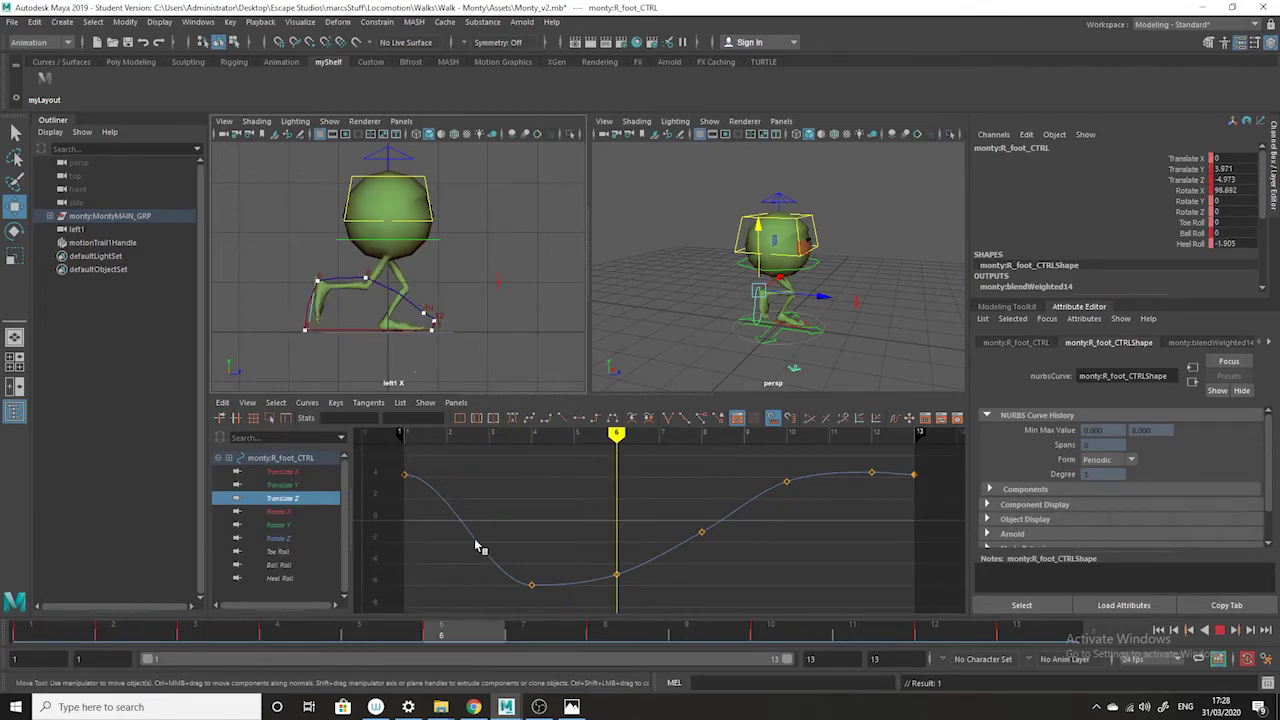
pyautogui.hotkey('alt', 'v')
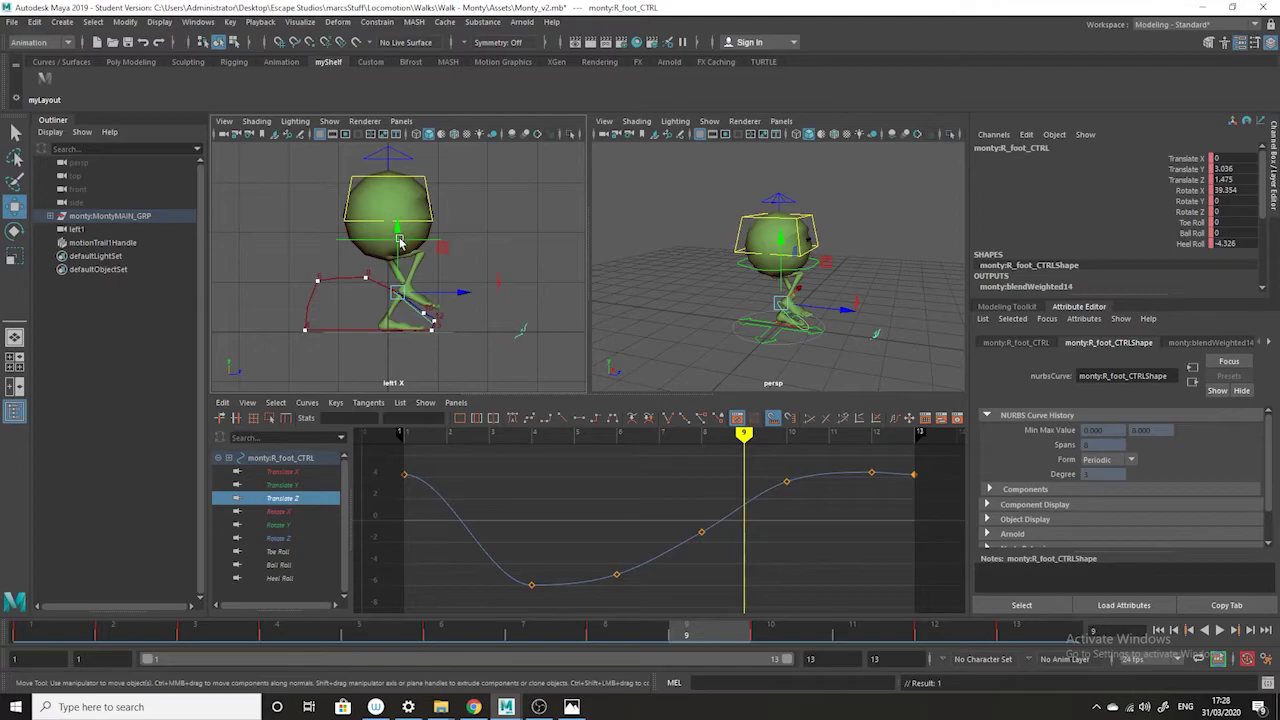
pyautogui.moveTo(397, 234); pyautogui.dragTo(396, 230)
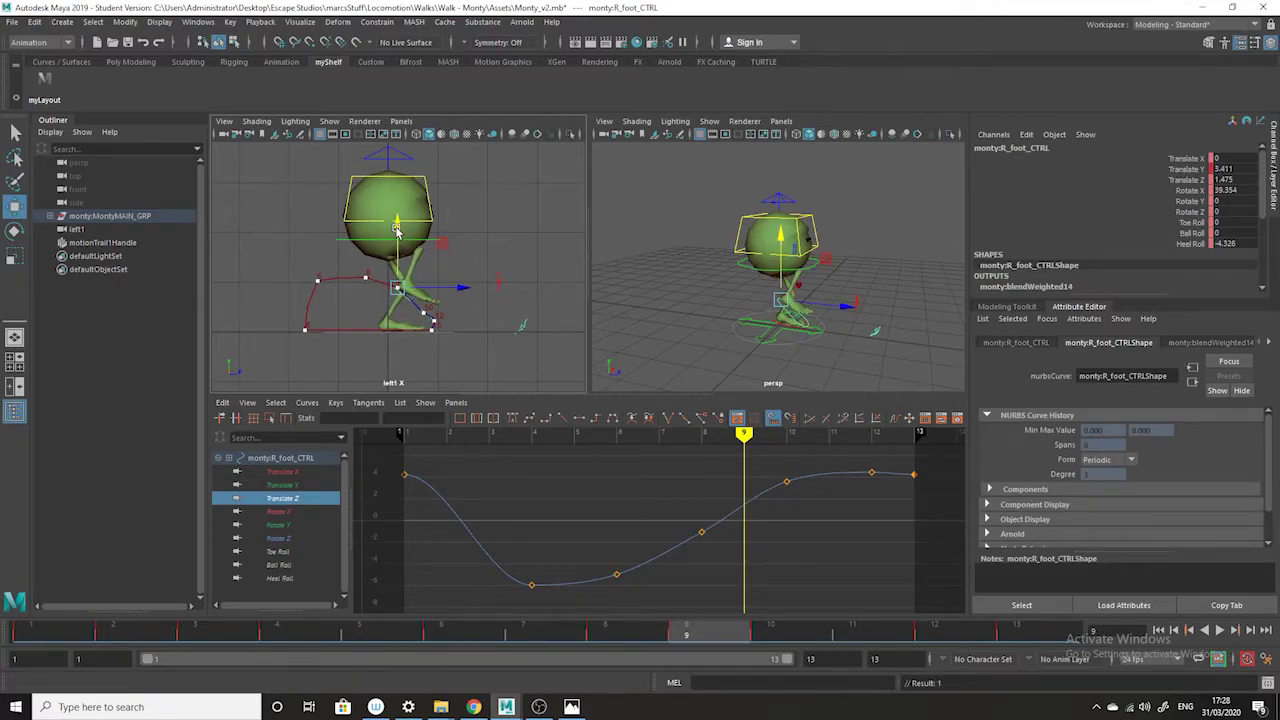
# Compare the foot's landing with the run cycle reference, then nudge the right foot slightly up and forward at frame 10
pyautogui.click(772, 630)
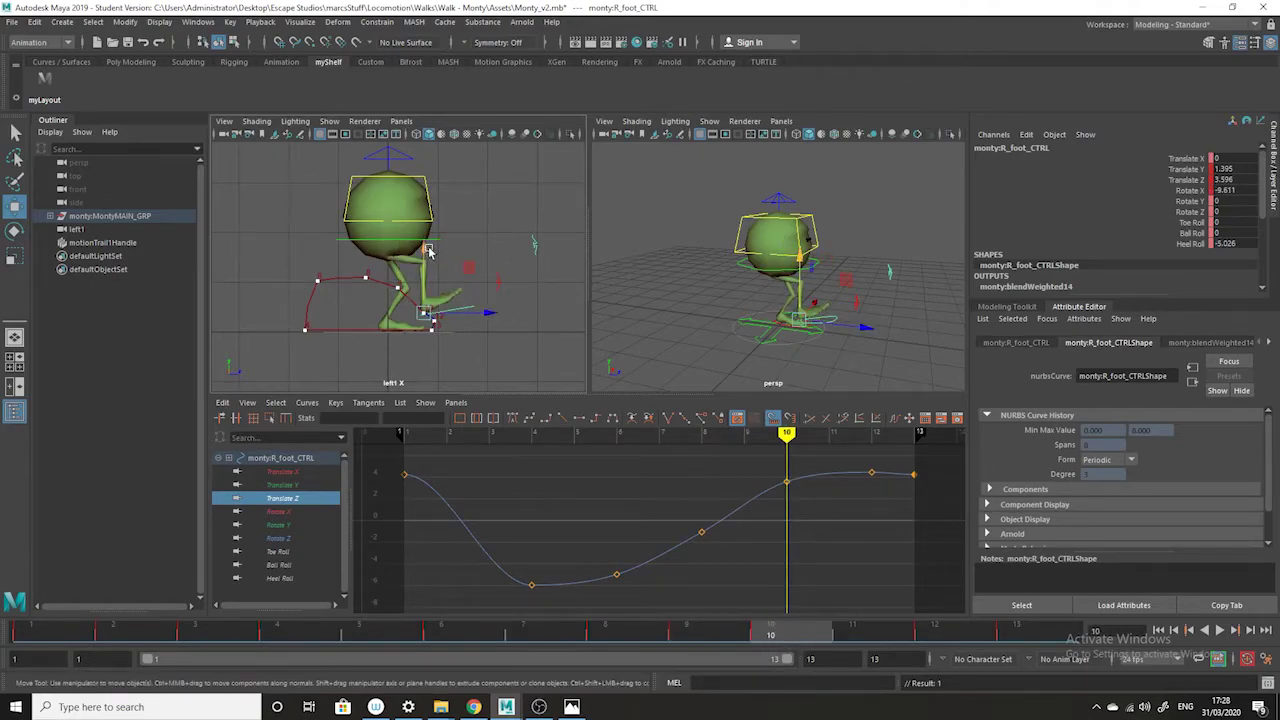
pyautogui.click(571, 707)
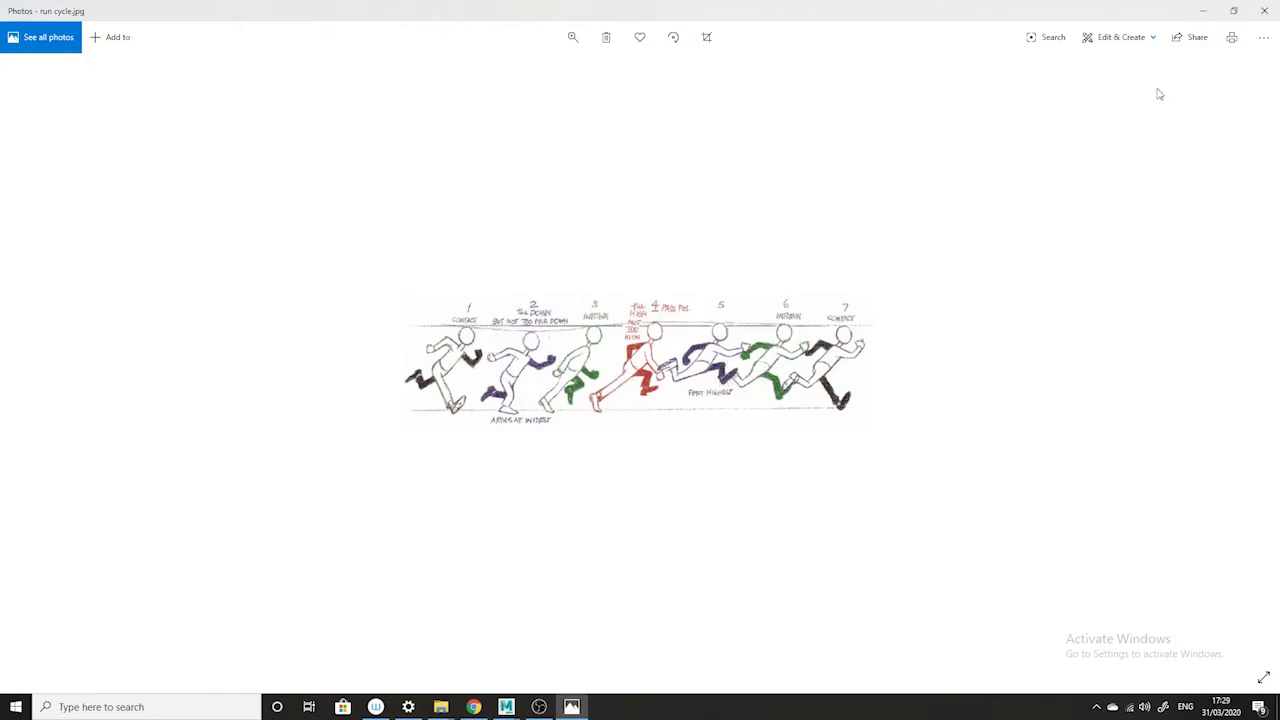
pyautogui.click(1203, 15)
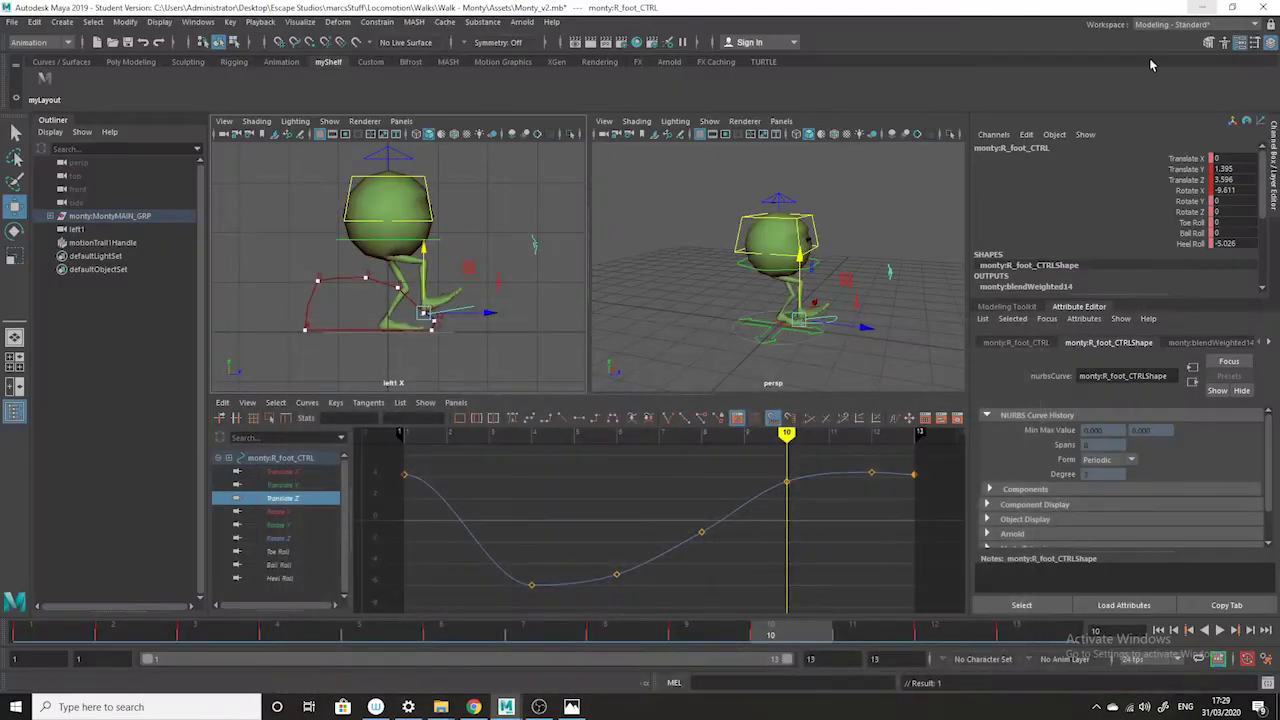
pyautogui.click(1028, 637)
pyautogui.click(942, 637)
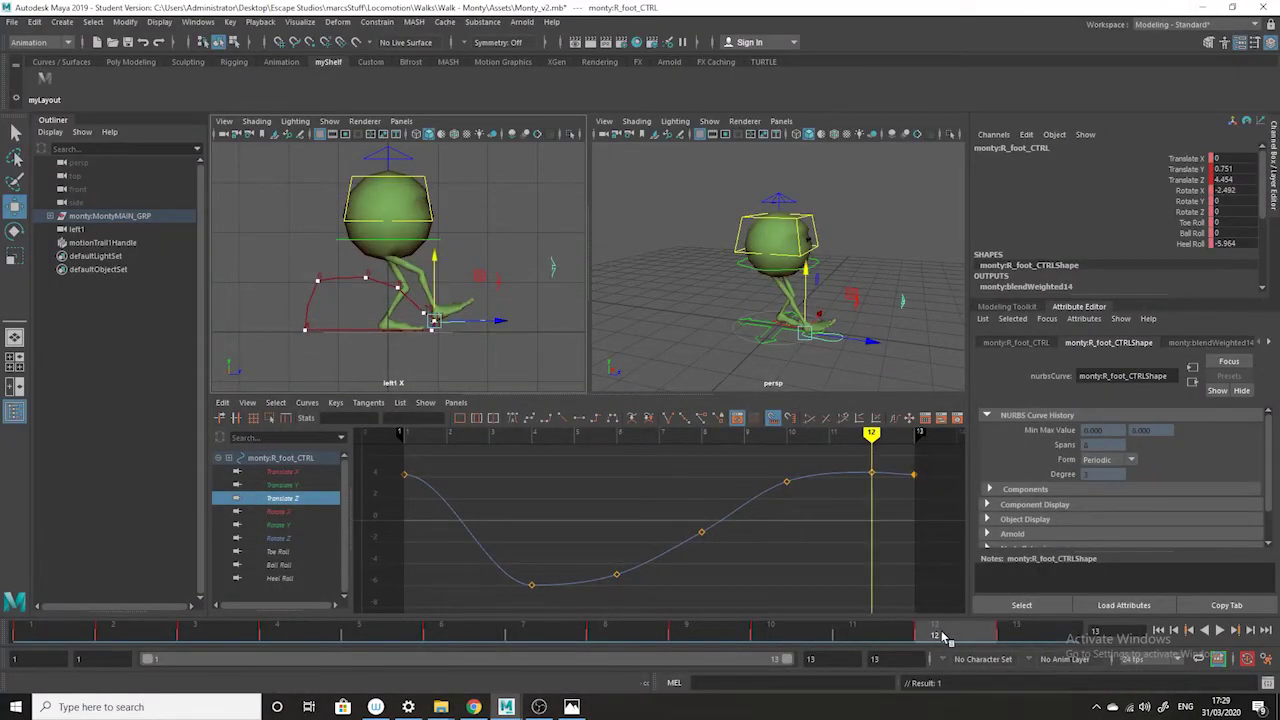
pyautogui.click(770, 637)
pyautogui.moveTo(418, 258); pyautogui.dragTo(427, 248)
pyautogui.hotkey('alt', 'v')
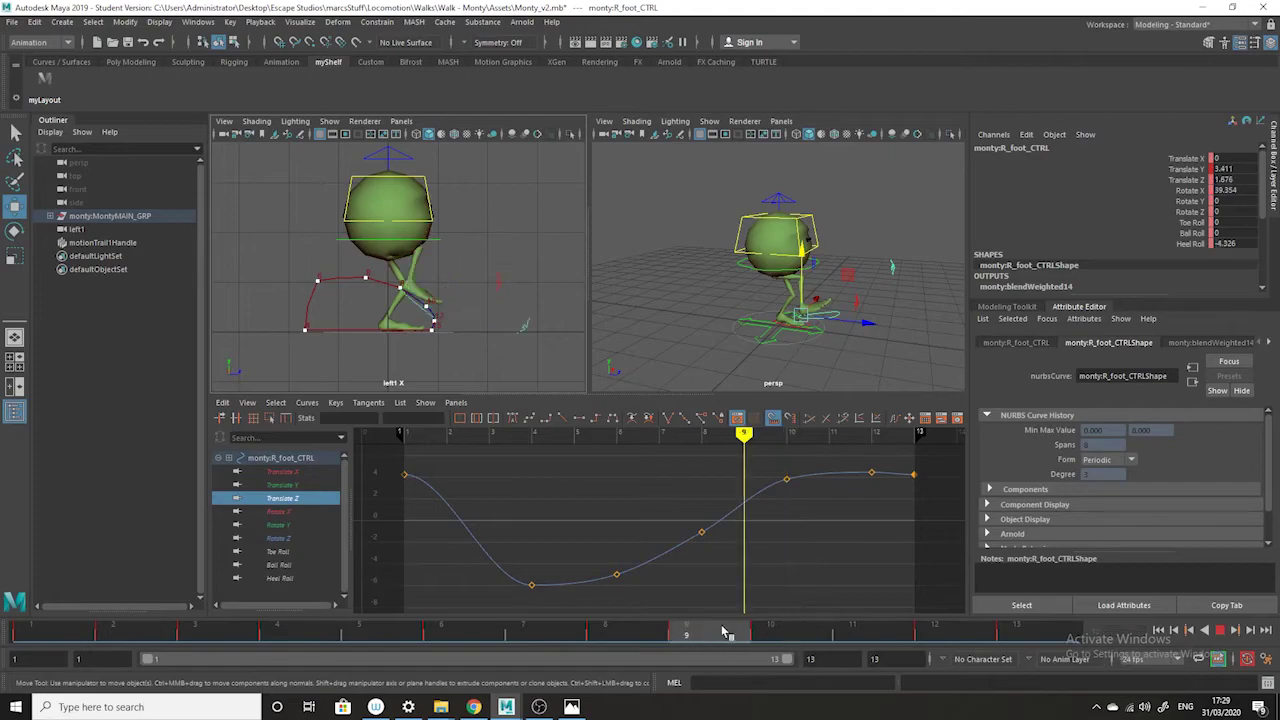
# Lower the right foot's Translate Y to 3.488 at frame 6 and check the rounded arc
pyautogui.hotkey('alt', 'v')
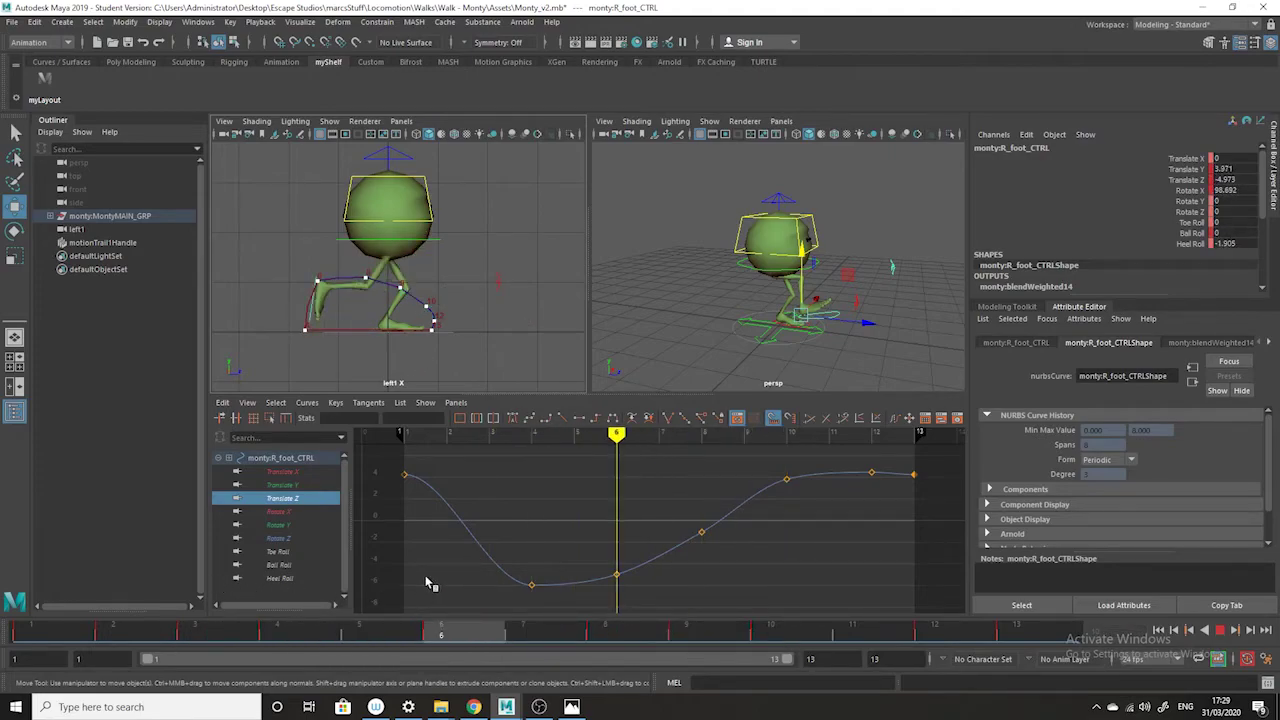
pyautogui.moveTo(317, 225); pyautogui.dragTo(315, 229)
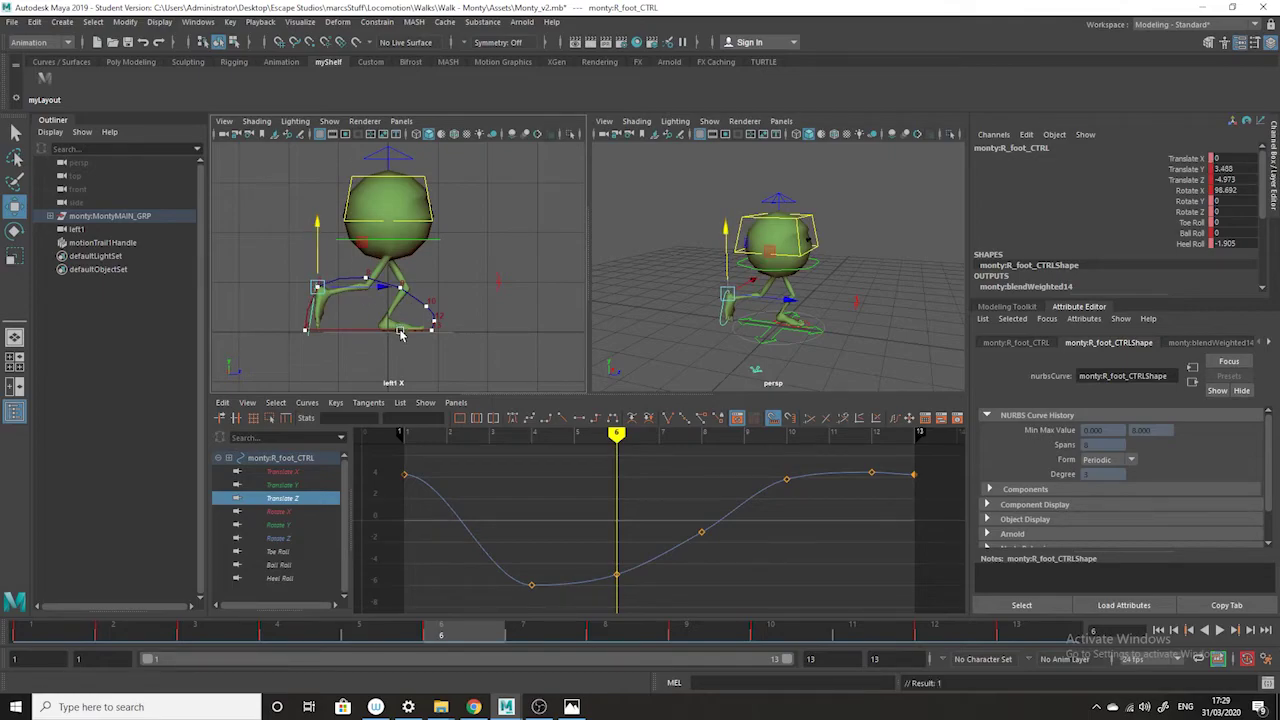
pyautogui.hotkey('alt', 'v')
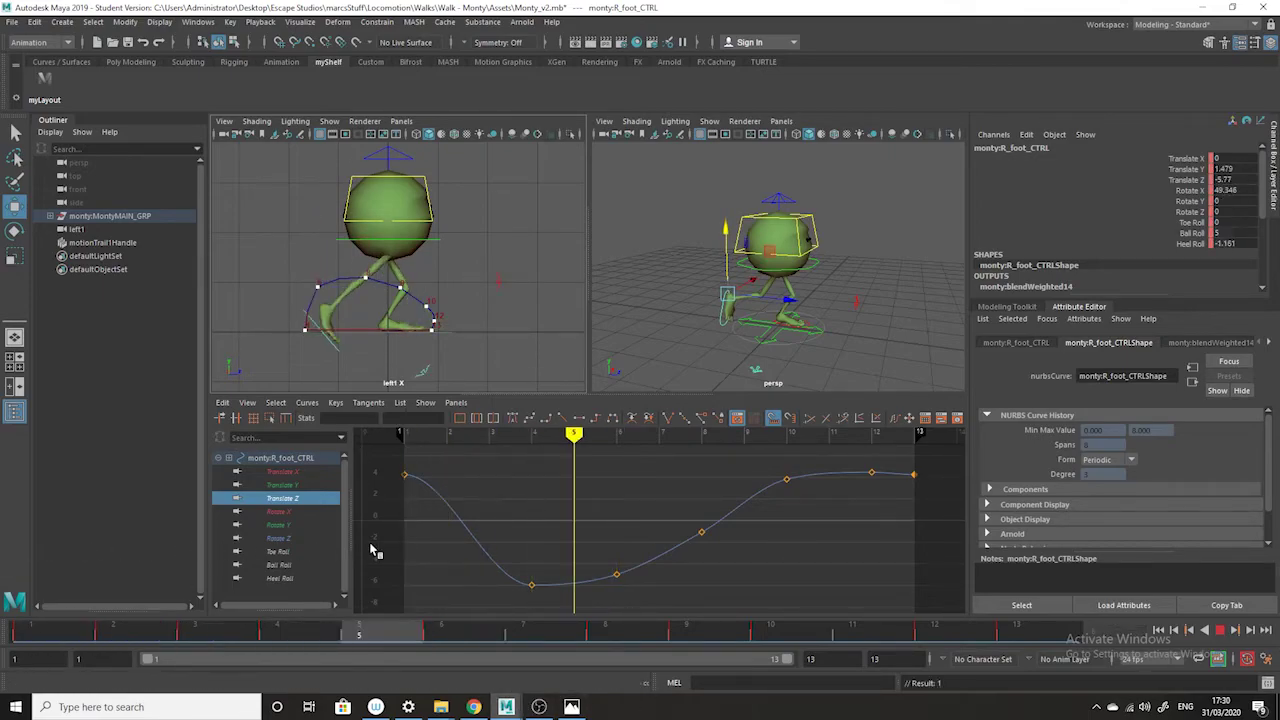
pyautogui.hotkey('alt', 'v')
# Play the run cycle, view the leg motion from different angles in perspective, and return to frame 1
pyautogui.click(1219, 630)
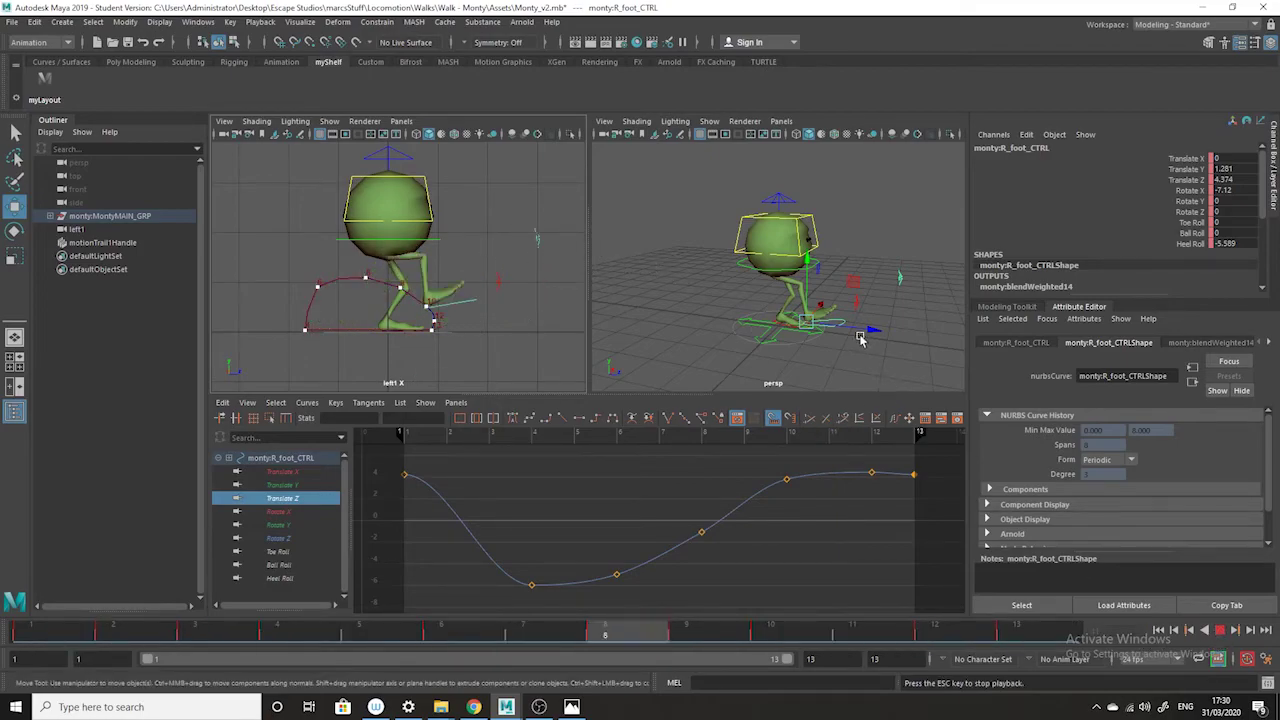
pyautogui.click(739, 362)
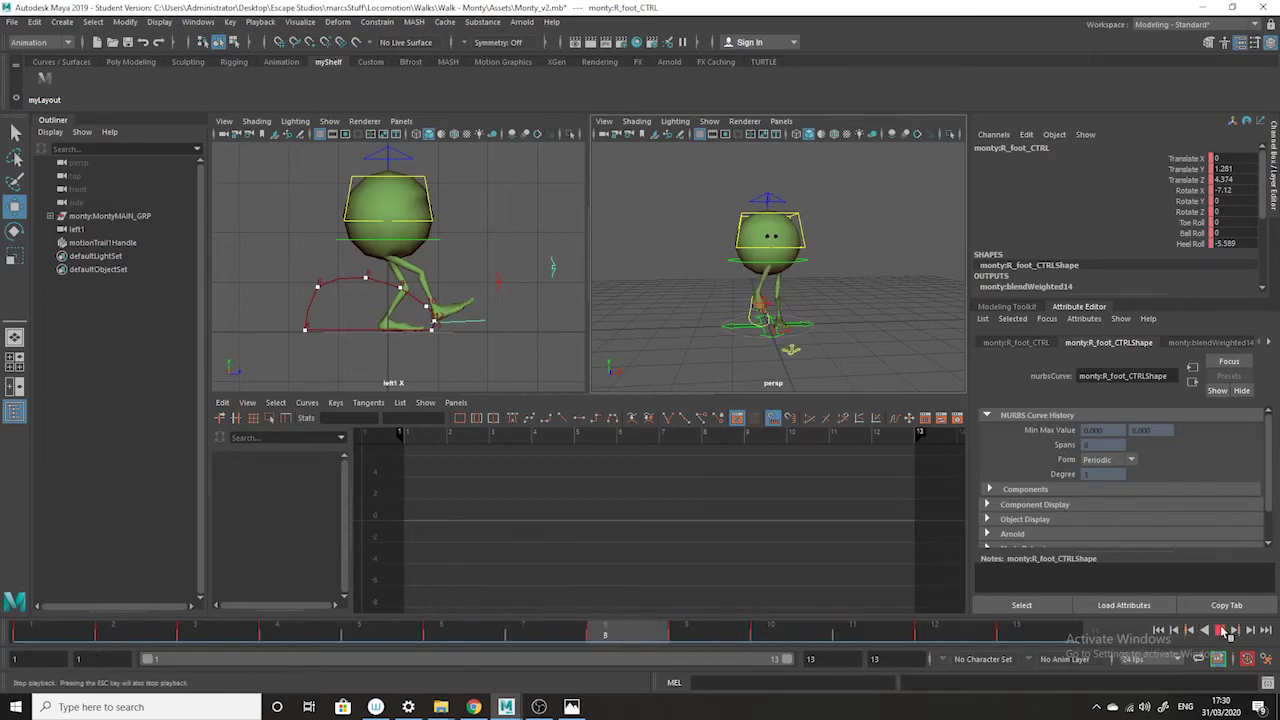
pyautogui.press('Escape')
pyautogui.keyDown('alt'); pyautogui.moveTo(882, 295); pyautogui.dragTo(930, 325); pyautogui.keyUp('alt')
pyautogui.moveTo(607, 643); pyautogui.dragTo(63, 571)
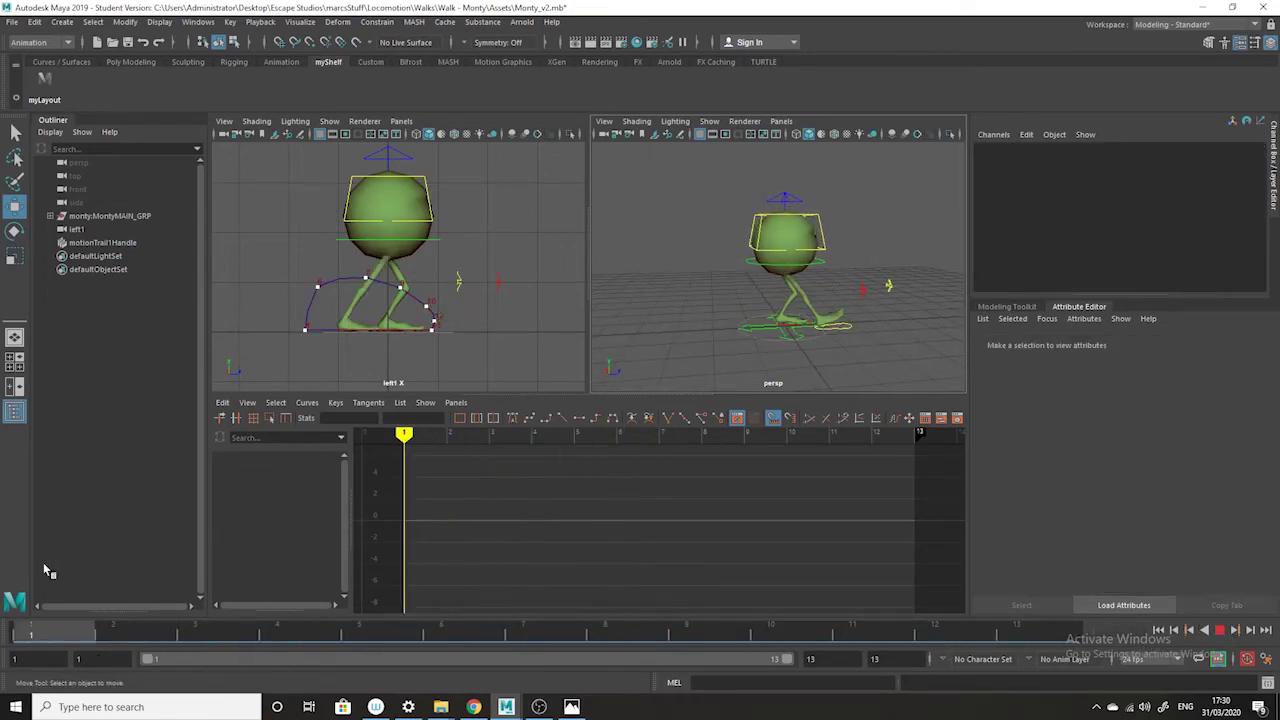
# Select the root control, check the body heights in the run cycle reference, and key all its channels at frame 1
pyautogui.click(421, 281)
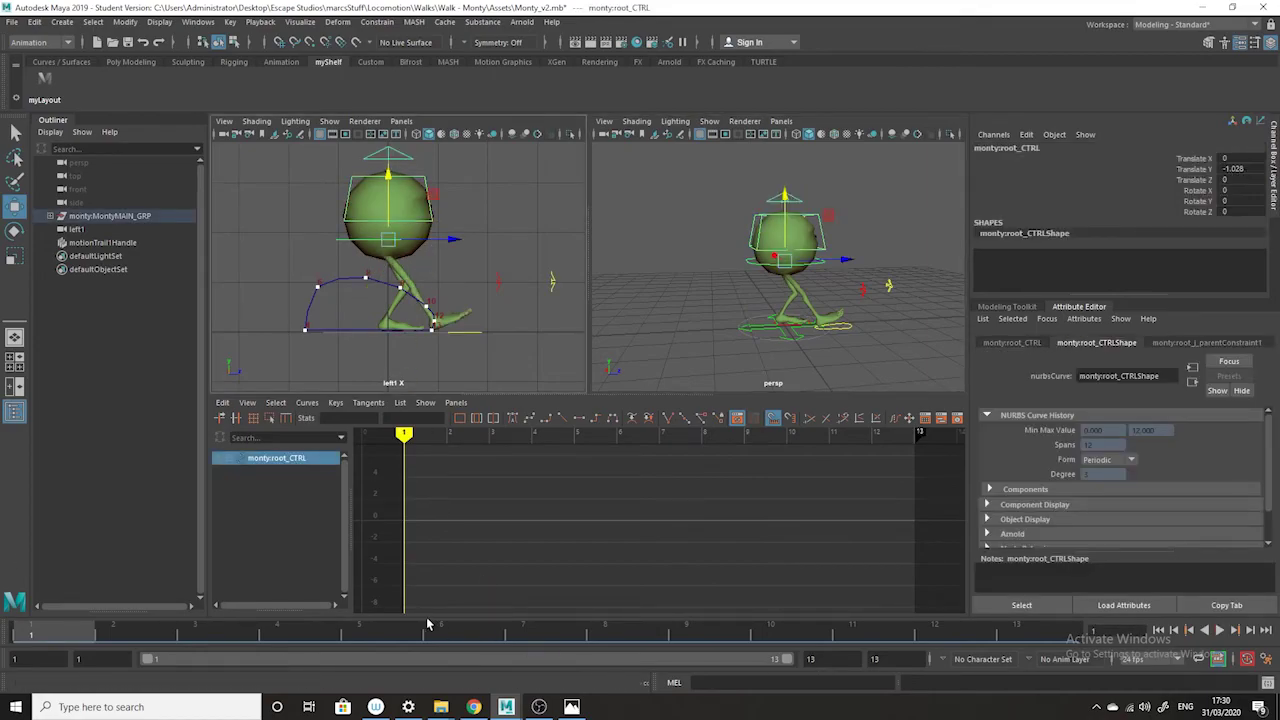
pyautogui.click(571, 706)
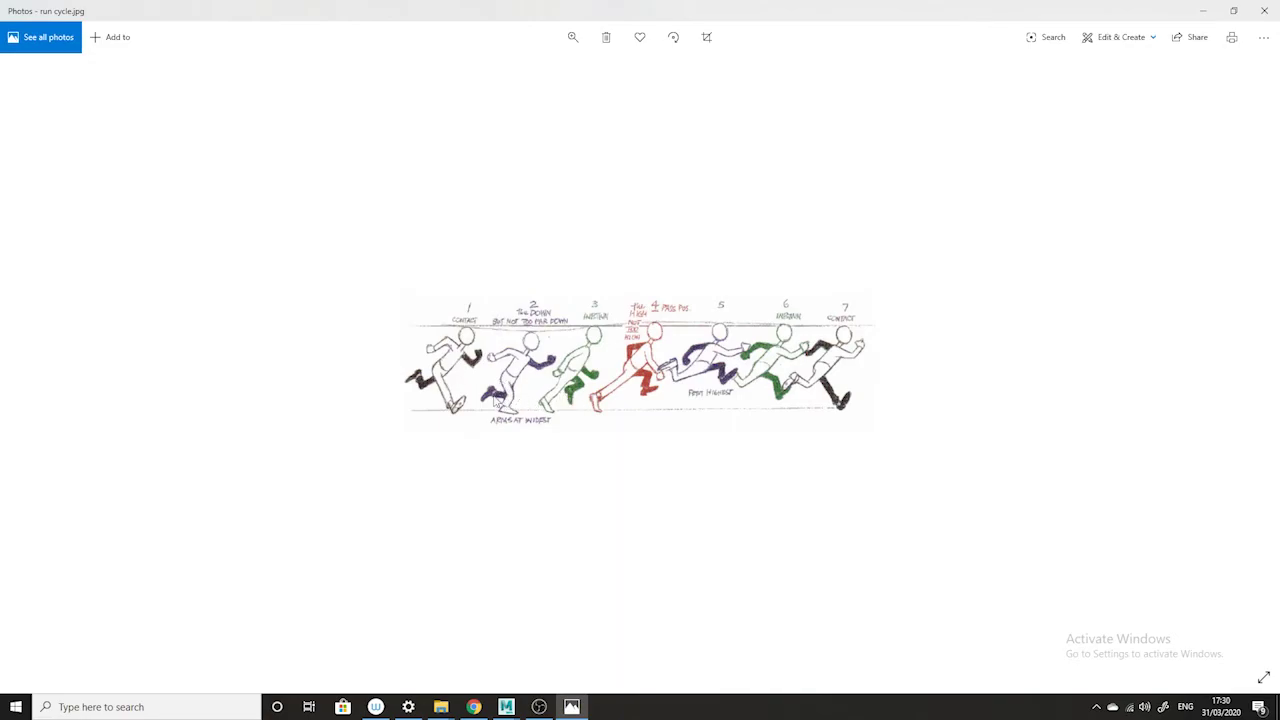
pyautogui.click(1205, 12)
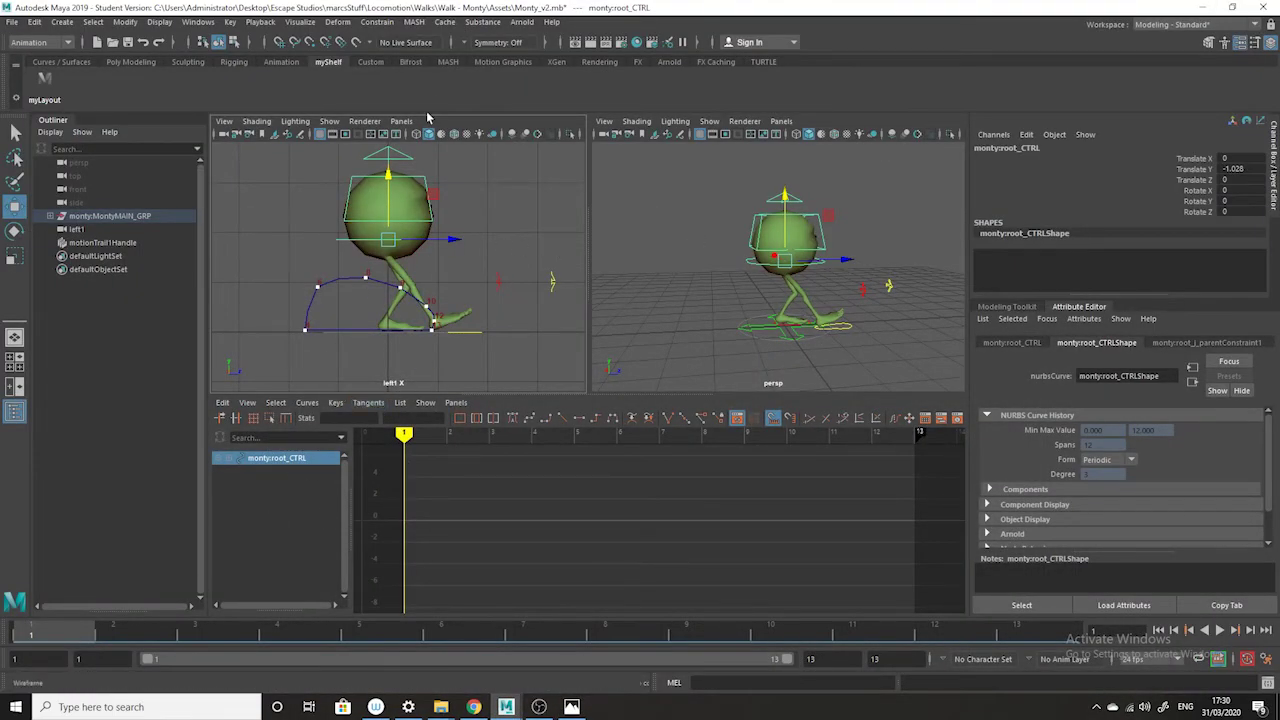
pyautogui.click(128, 636)
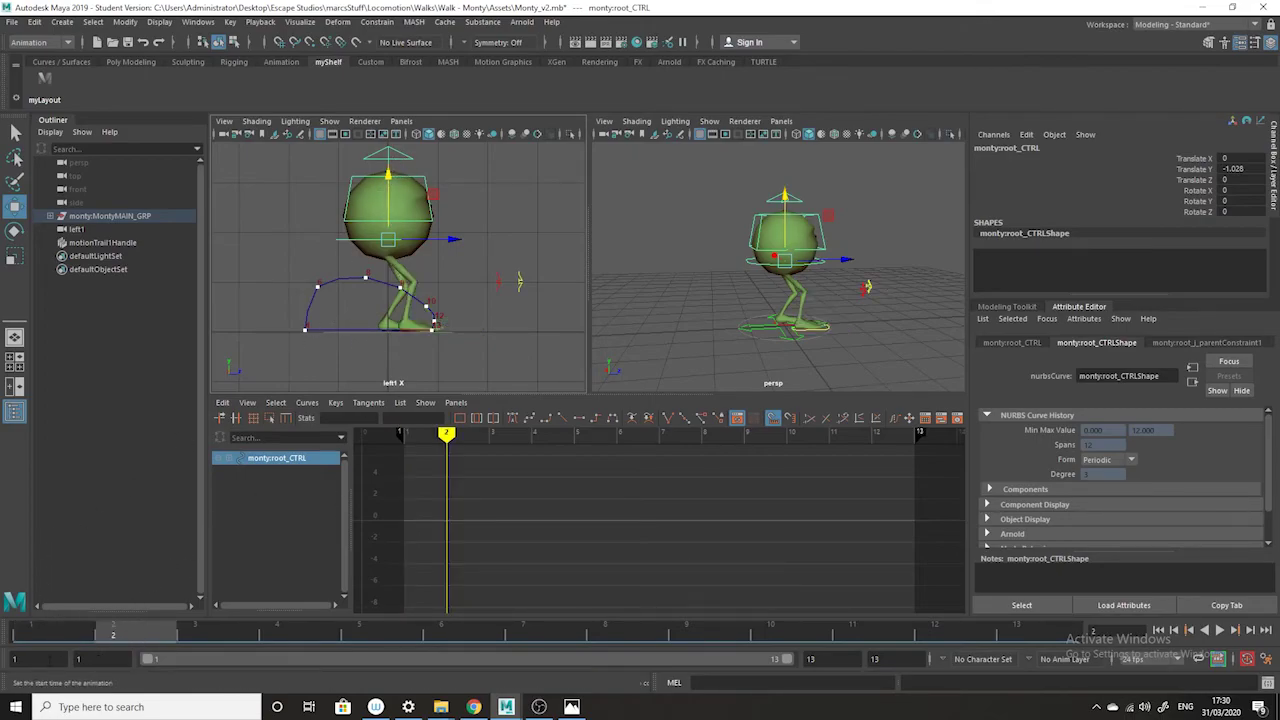
pyautogui.click(57, 640)
pyautogui.press('s')
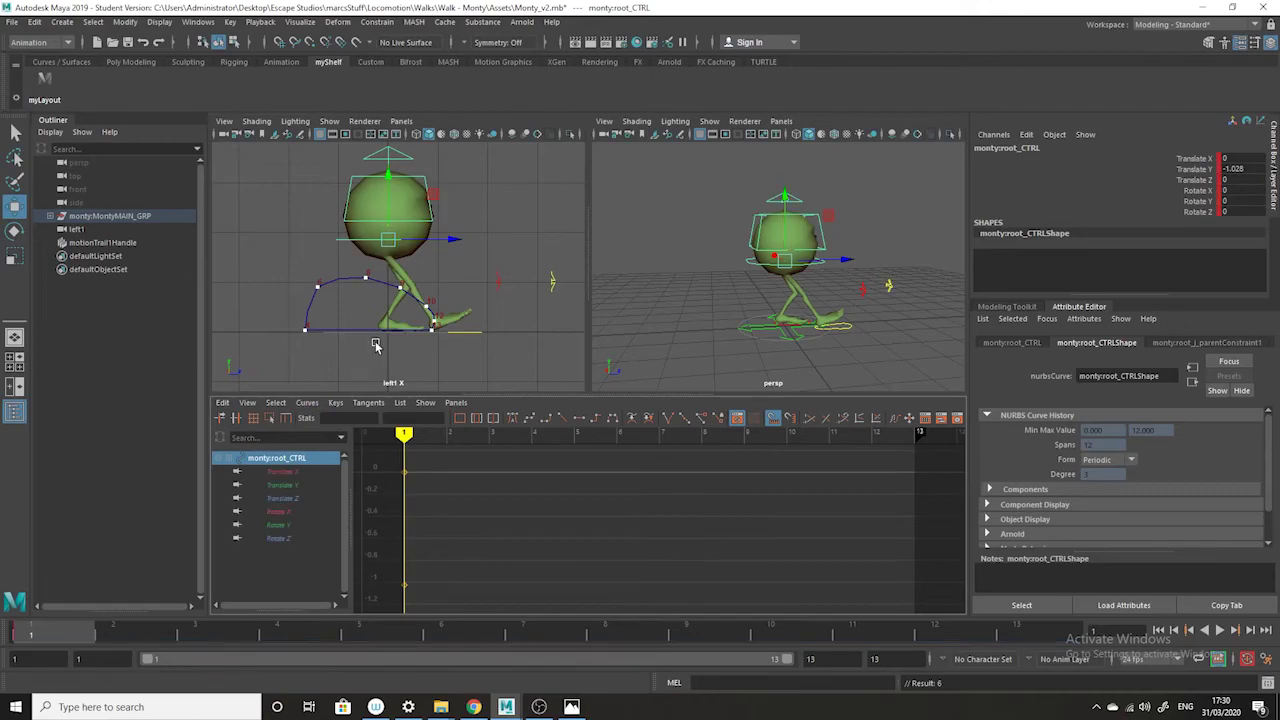
# Lower the root control's Translate Y to -1.403 at frame 2 for the down pose
pyautogui.hotkey('alt', '.')
pyautogui.moveTo(394, 176); pyautogui.dragTo(394, 183)
pyautogui.click(160, 645)
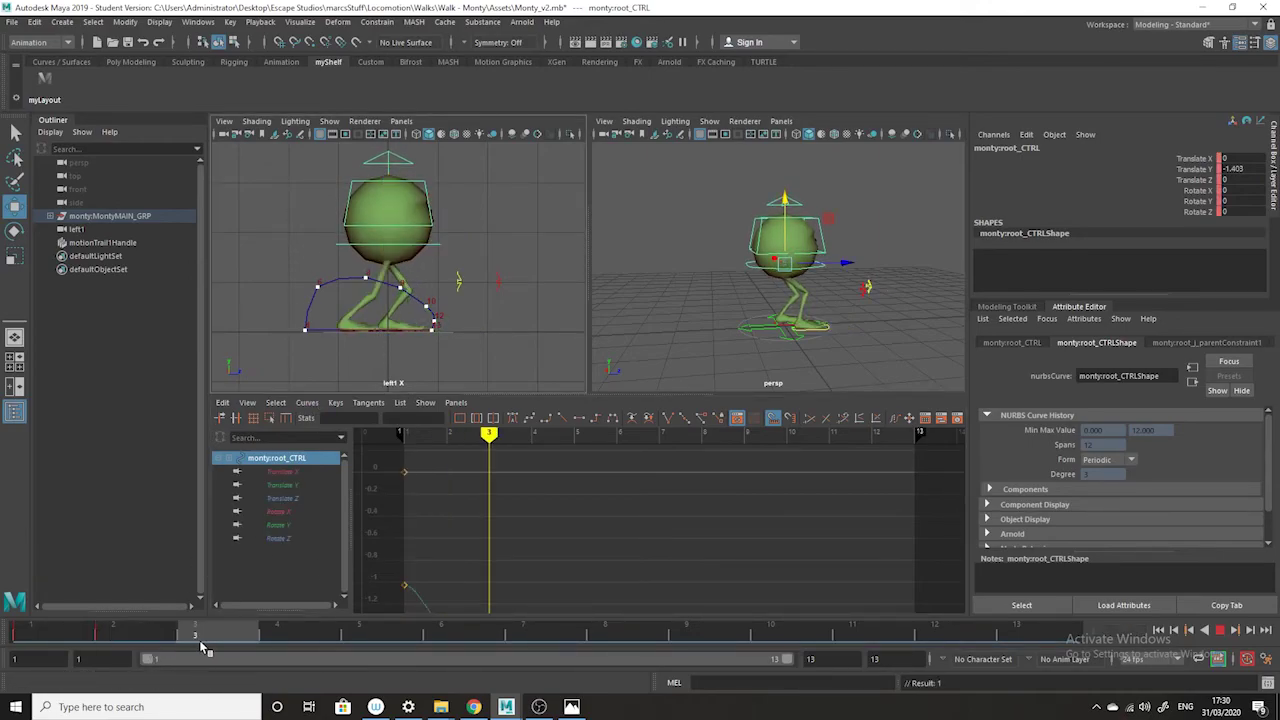
# Check the reference for the body's rise, raise the root's Translate Y to -0.867 at frame 4, and frame its curve
pyautogui.click(571, 707)
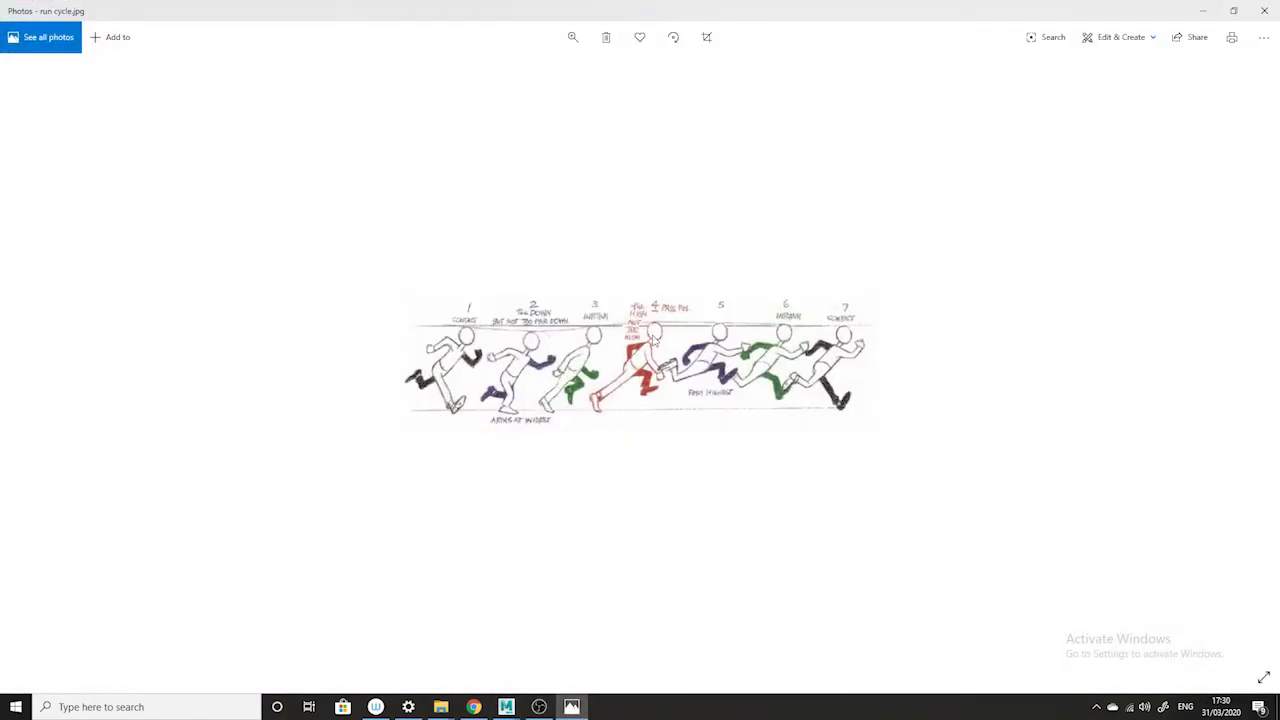
pyautogui.click(1203, 11)
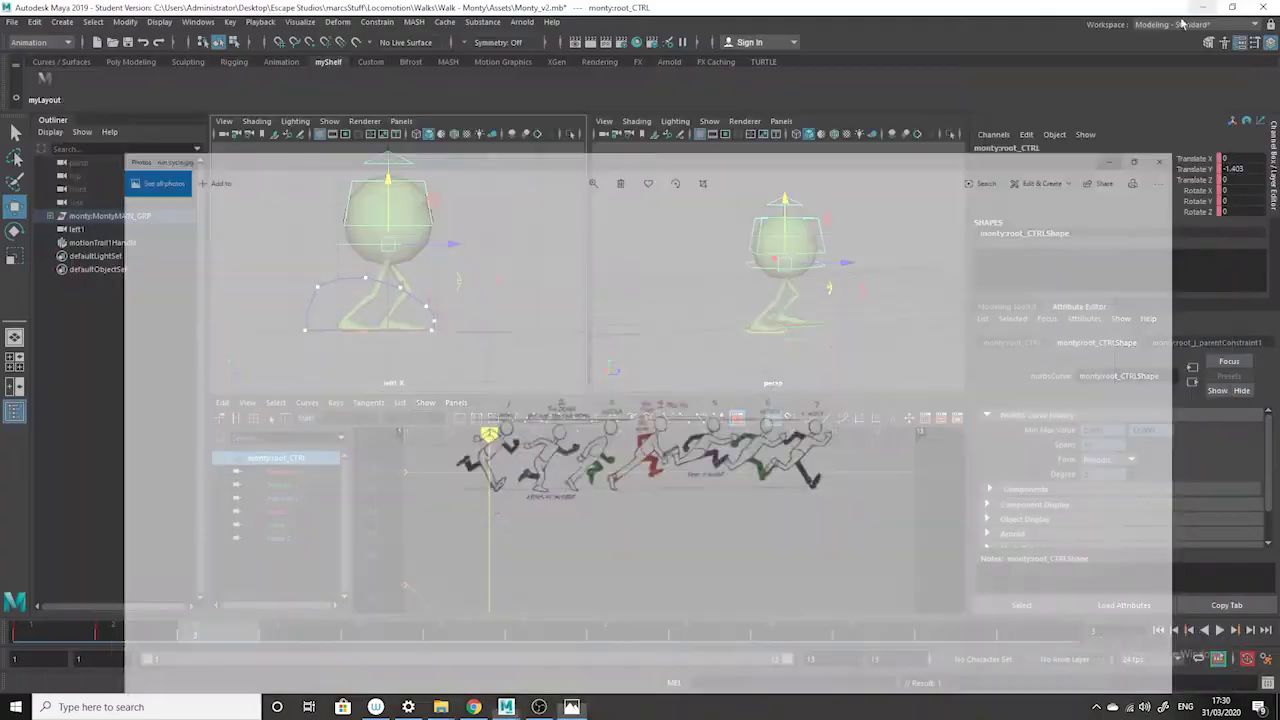
pyautogui.click(309, 638)
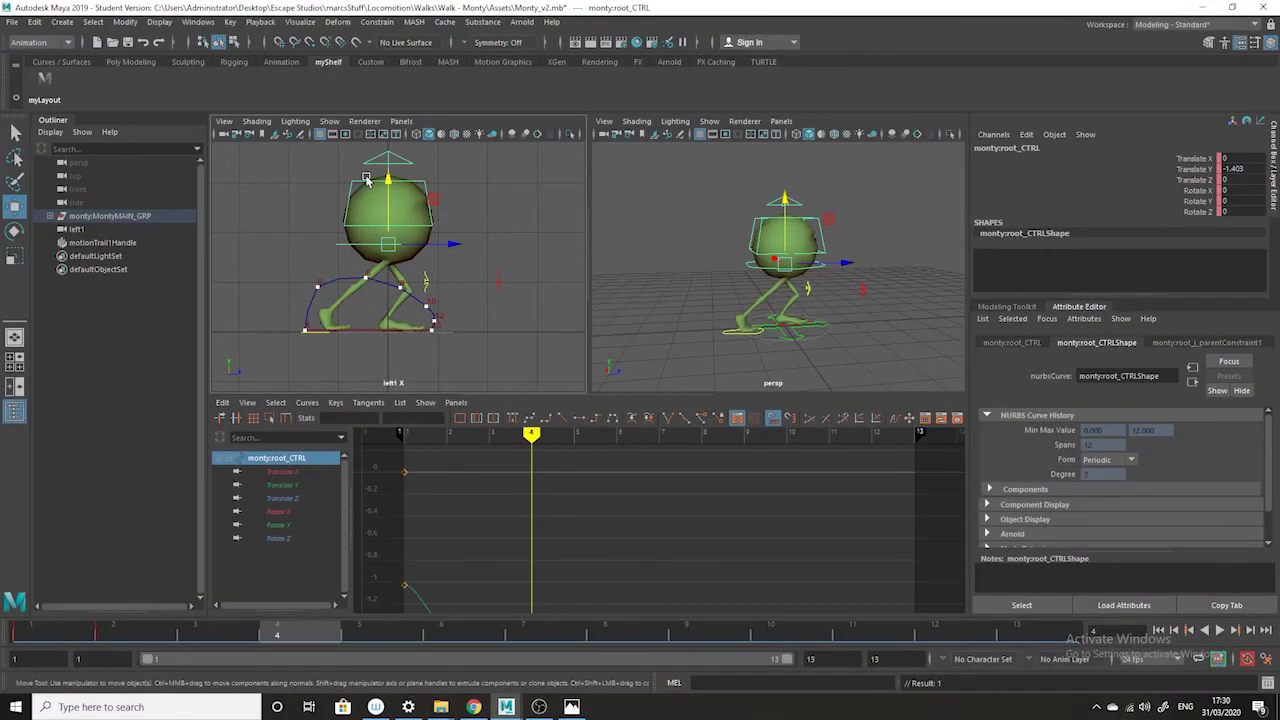
pyautogui.moveTo(388, 181); pyautogui.dragTo(388, 165)
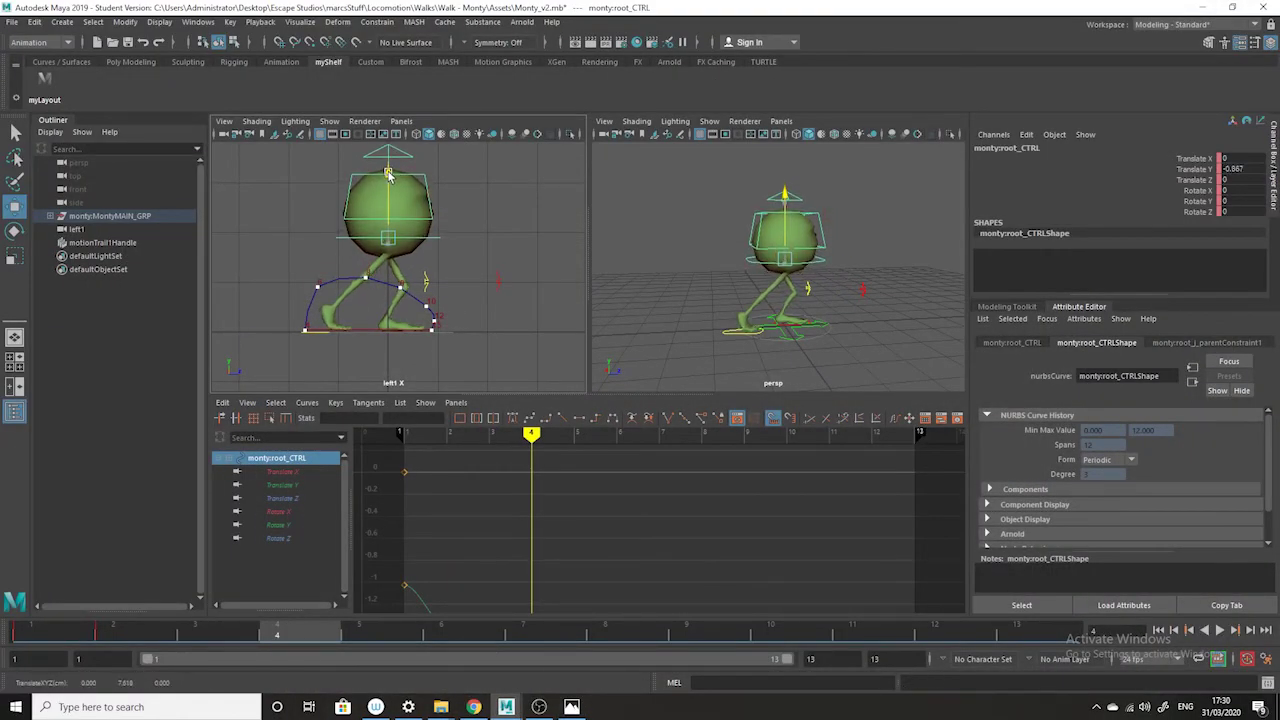
pyautogui.press('f')
pyautogui.keyDown('alt'); pyautogui.moveTo(627, 583); pyautogui.dragTo(591, 545, button='right'); pyautogui.keyUp('alt')
pyautogui.keyDown('alt'); pyautogui.moveTo(692, 533); pyautogui.dragTo(725, 518, button='middle'); pyautogui.keyUp('alt')
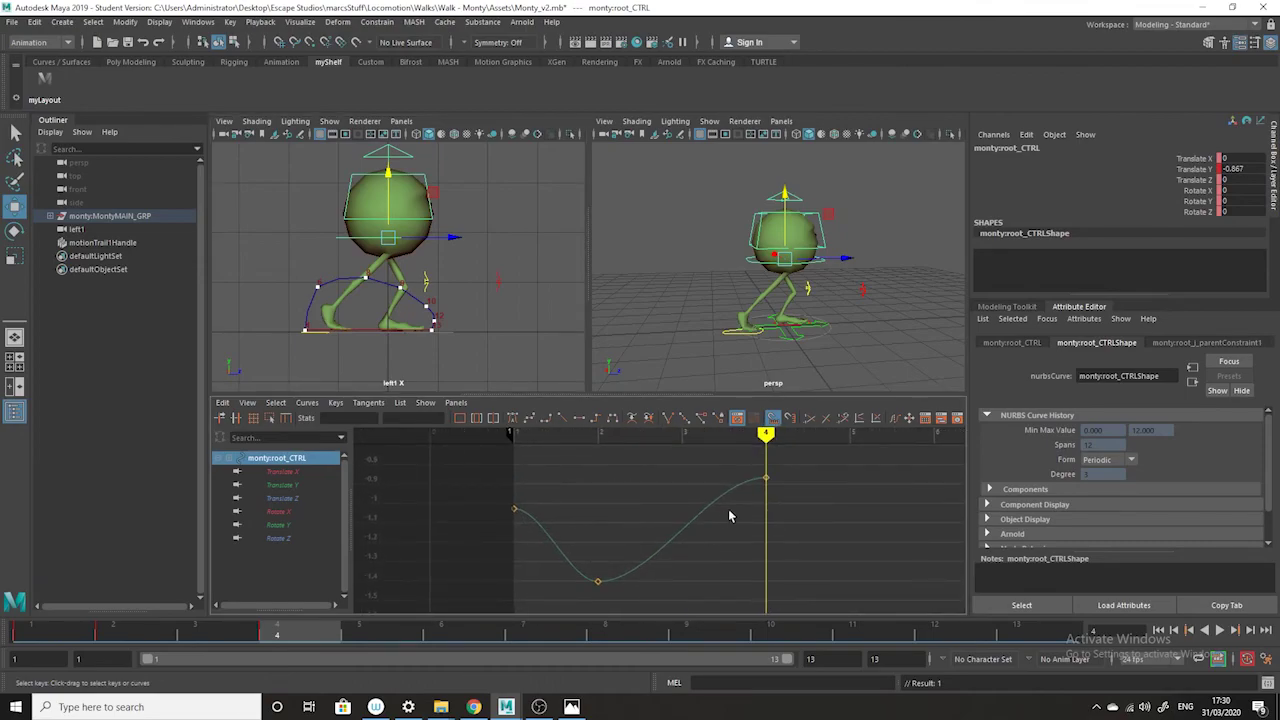
# Copy the root control's frame 1 key, go to frame 7, and consult the run cycle reference image
pyautogui.moveTo(337, 643); pyautogui.dragTo(577, 615)
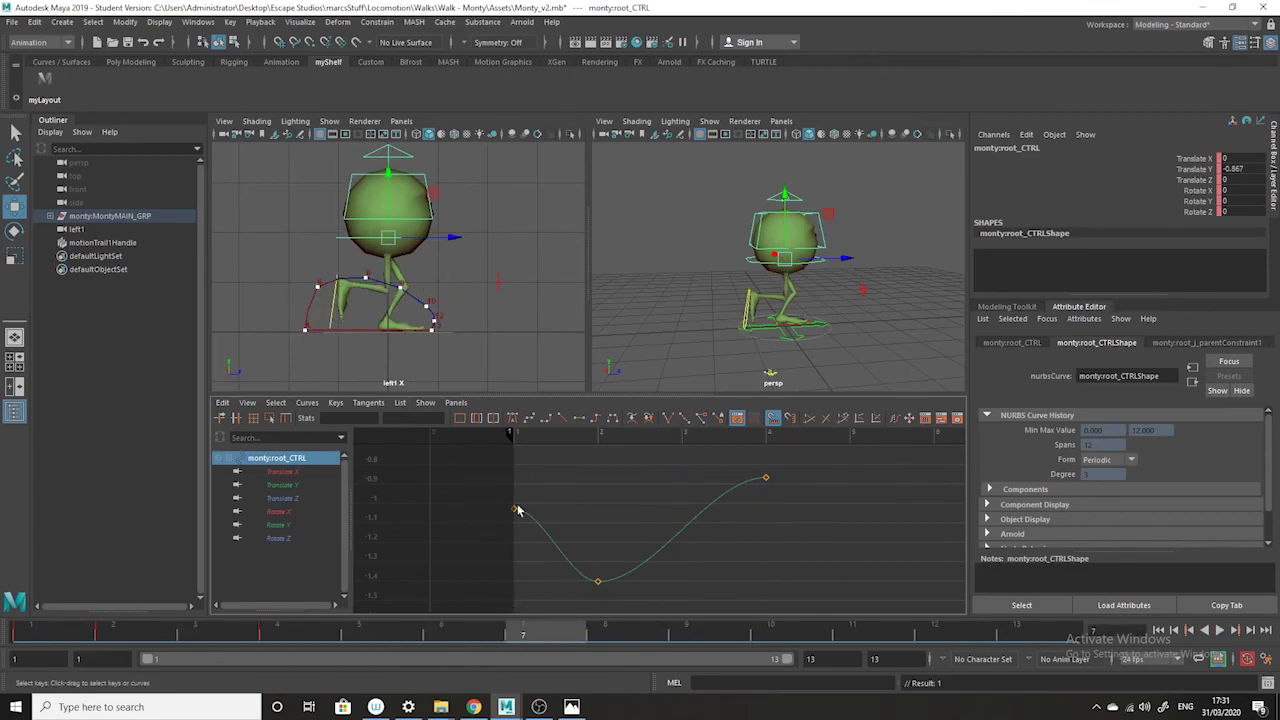
pyautogui.click(38, 635)
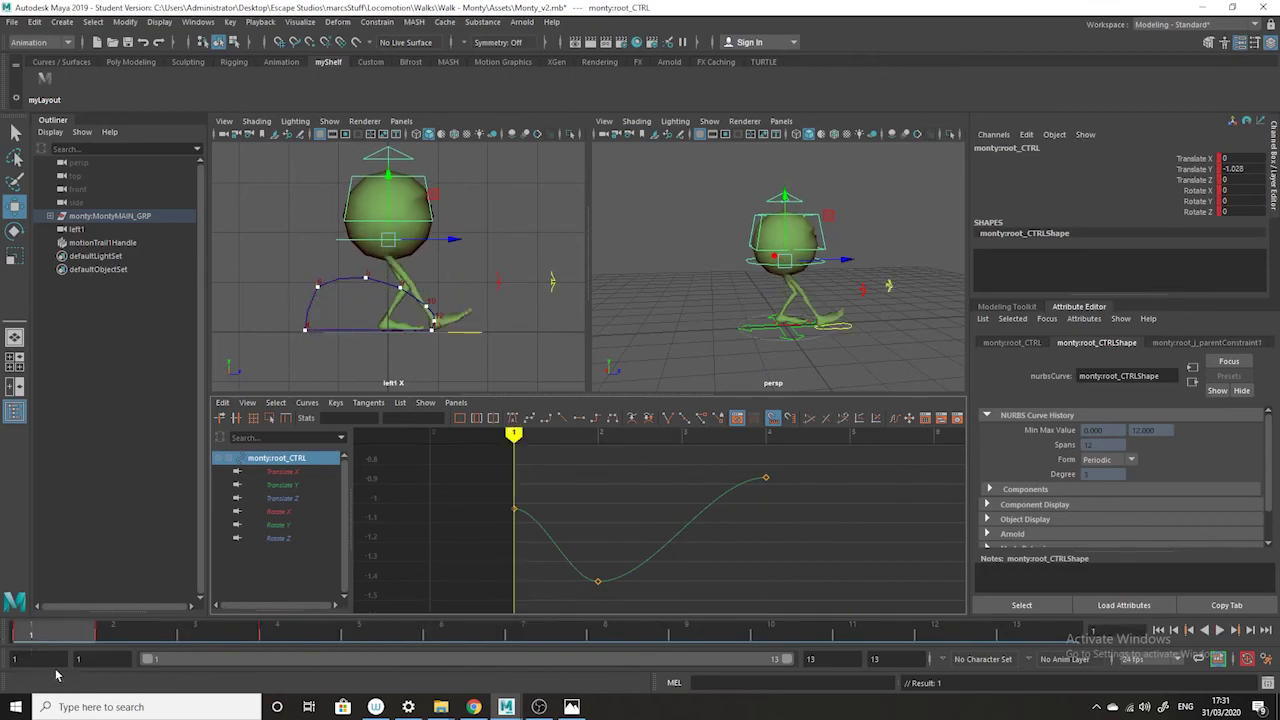
pyautogui.rightClick(38, 640)
pyautogui.click(85, 425)
pyautogui.click(535, 645)
pyautogui.click(571, 707)
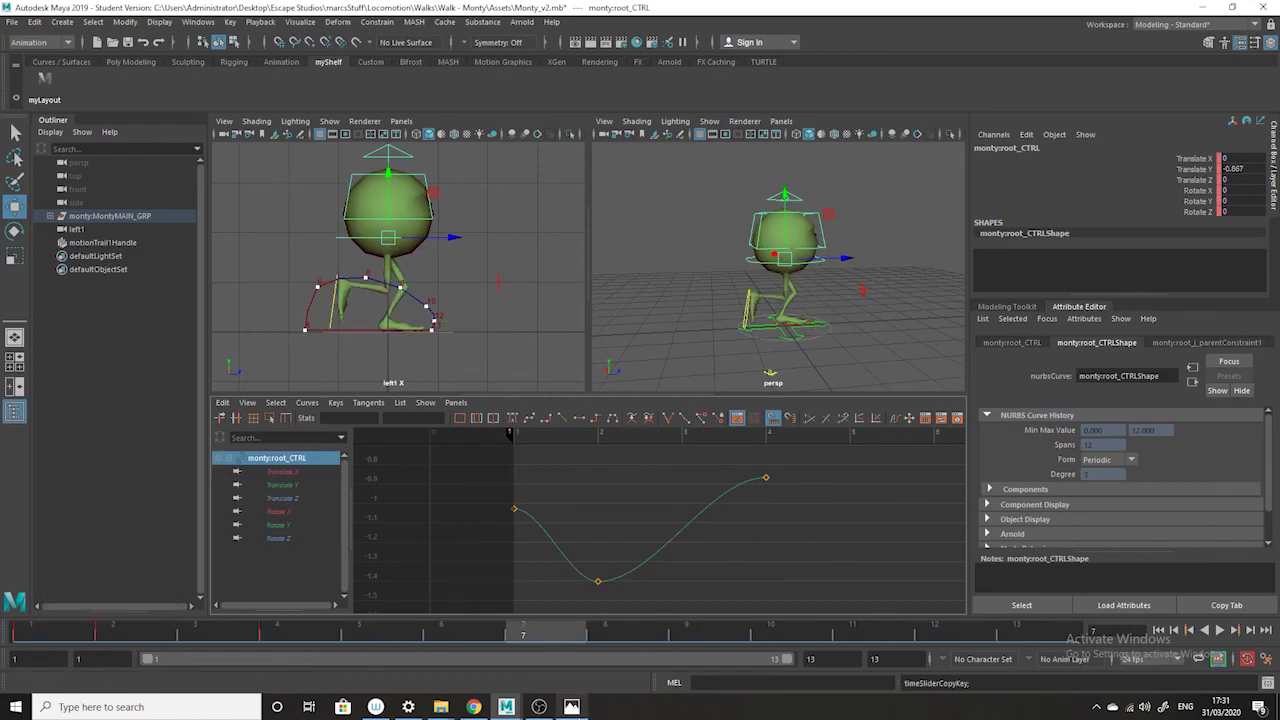